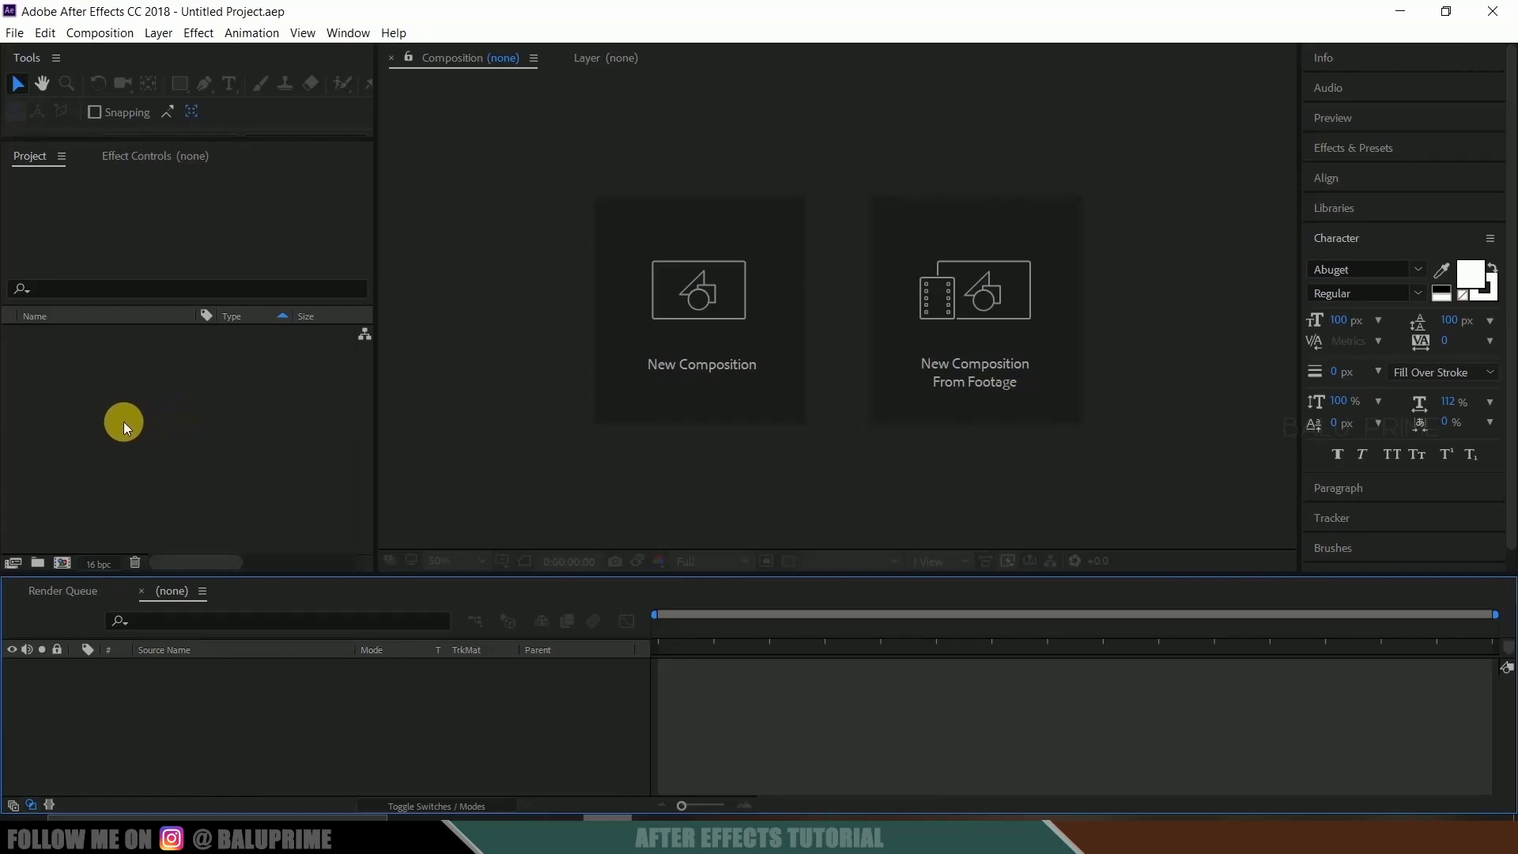
Step: Import footage.mov into the project and create a new composition from it
{"action": "right_click", "coordinate": [130, 373]}
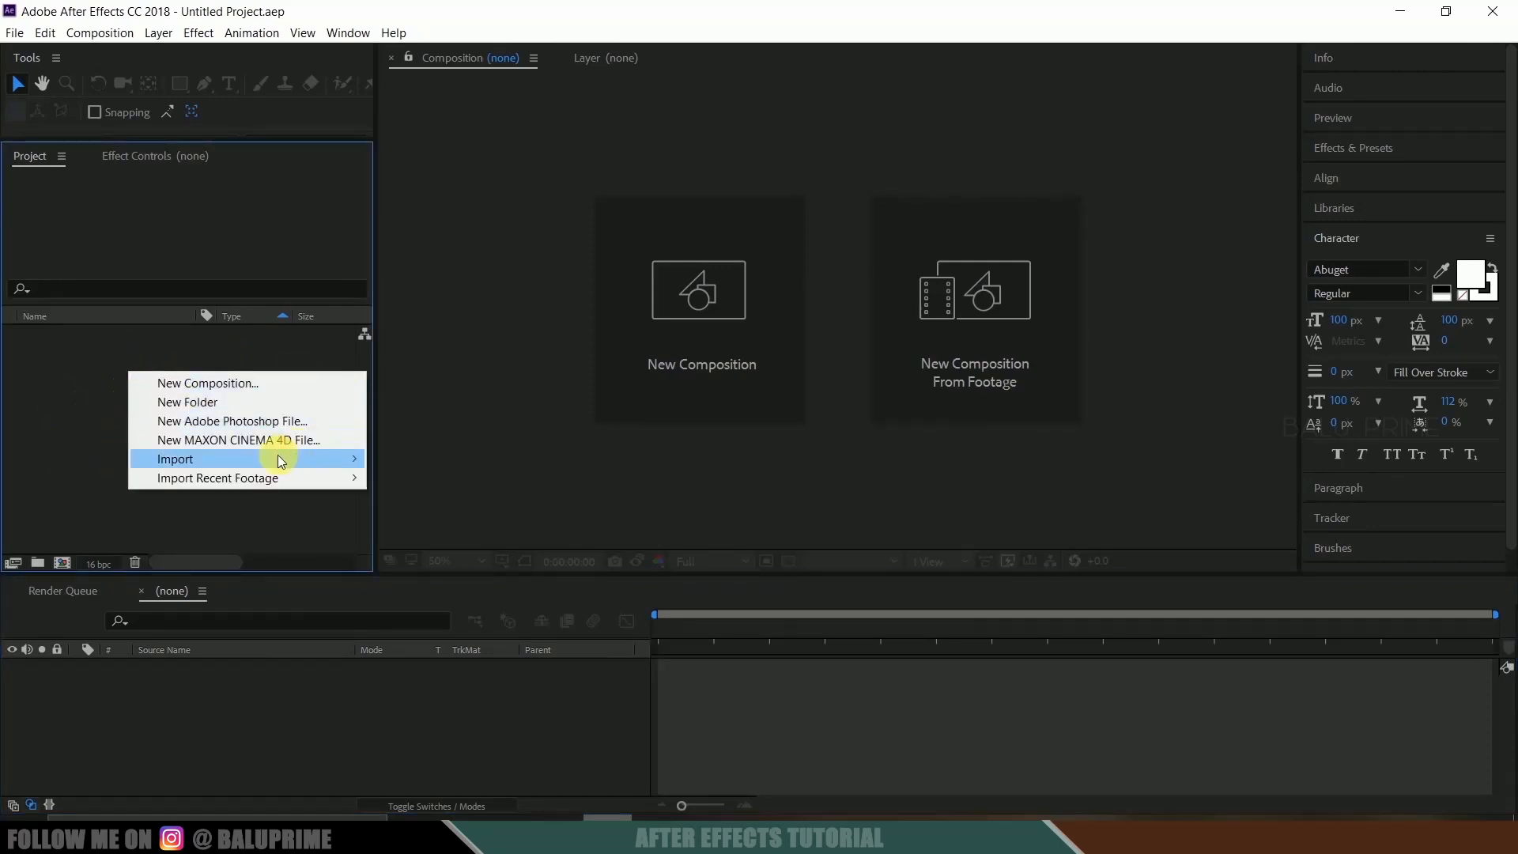
{"action": "left_click", "coordinate": [506, 834]}
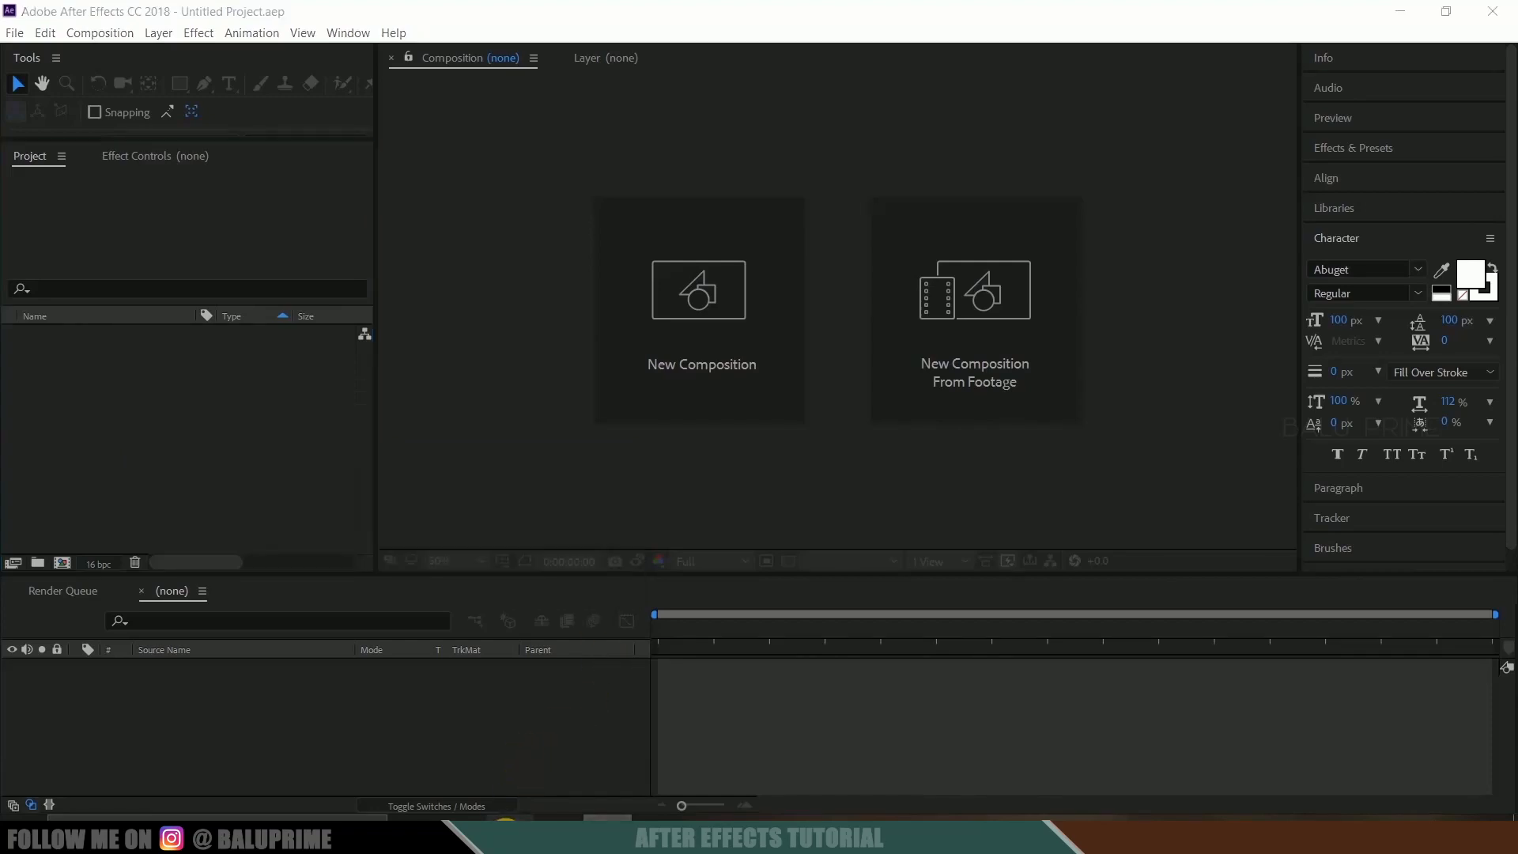
{"action": "left_click_drag", "start_coordinate": [1054, 292], "coordinate": [171, 446]}
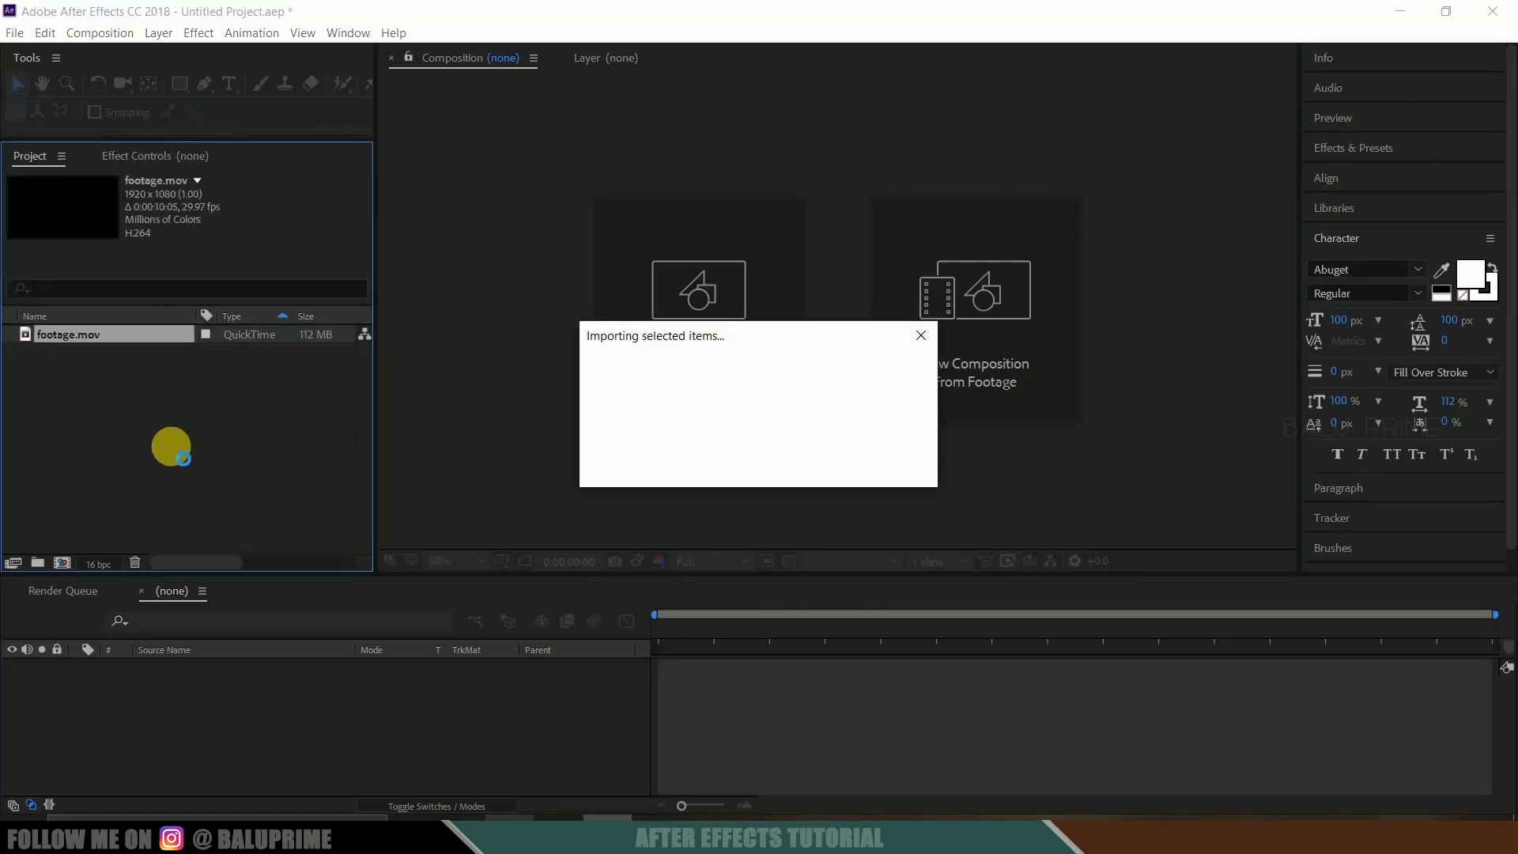
{"action": "left_click_drag", "start_coordinate": [68, 335], "coordinate": [61, 560]}
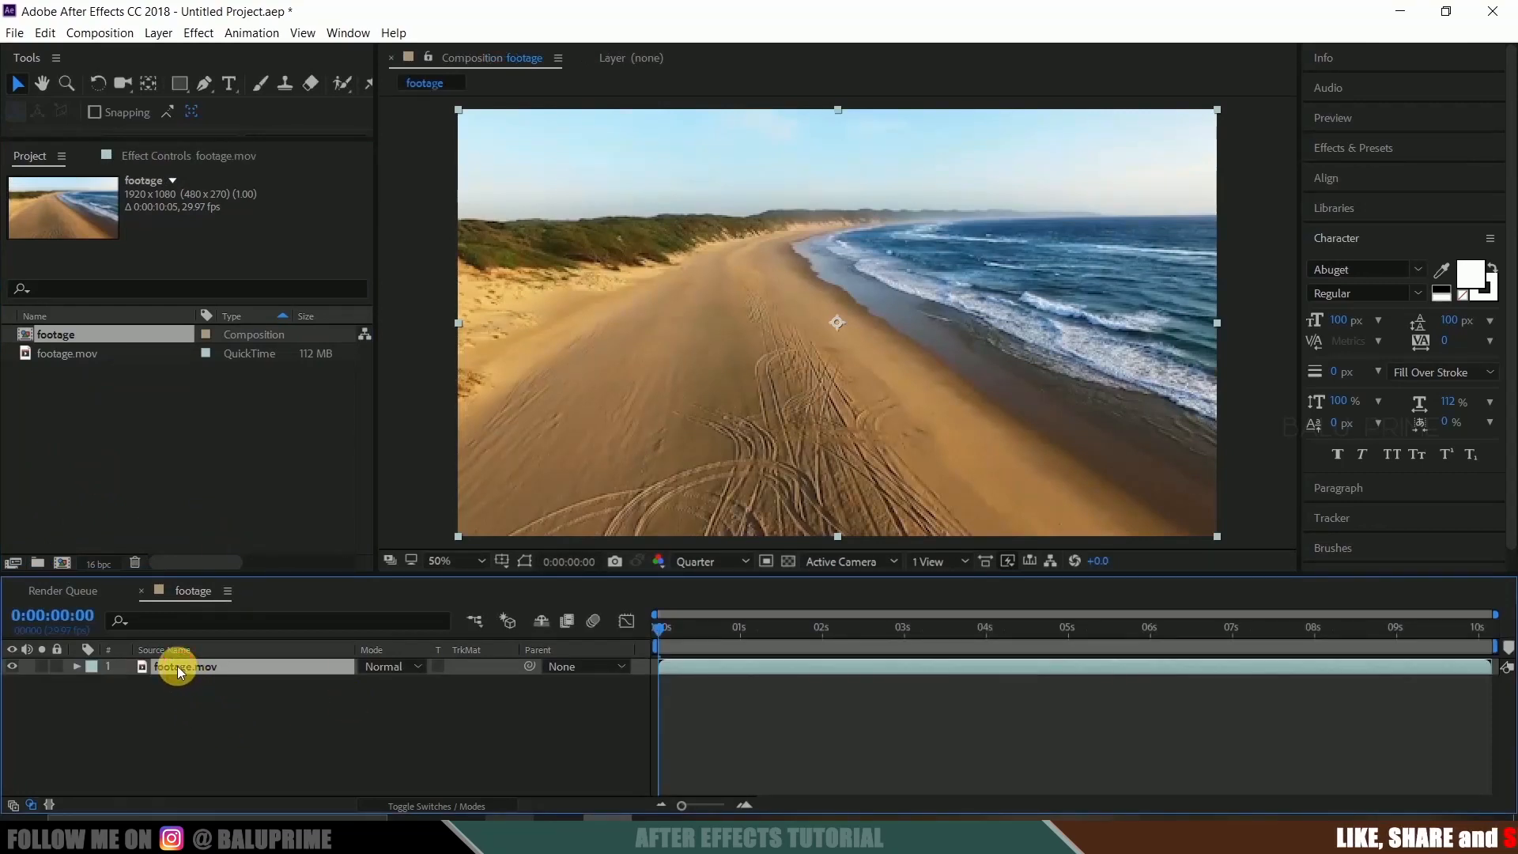
Step: Run the 3D camera tracker on the footage.mov layer
{"action": "left_click", "coordinate": [1331, 516]}
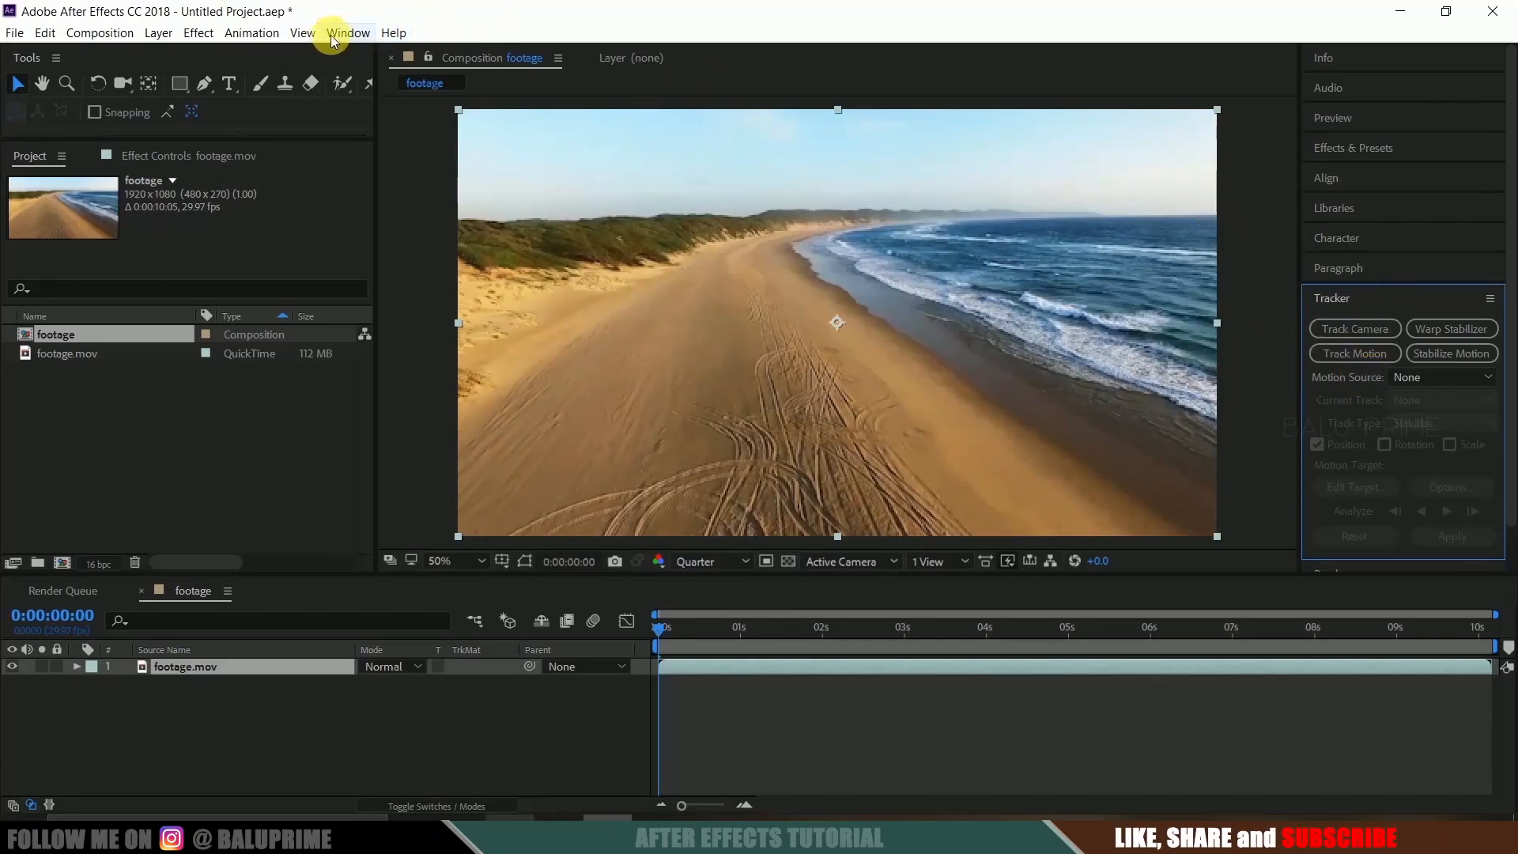
{"action": "left_click", "coordinate": [344, 35]}
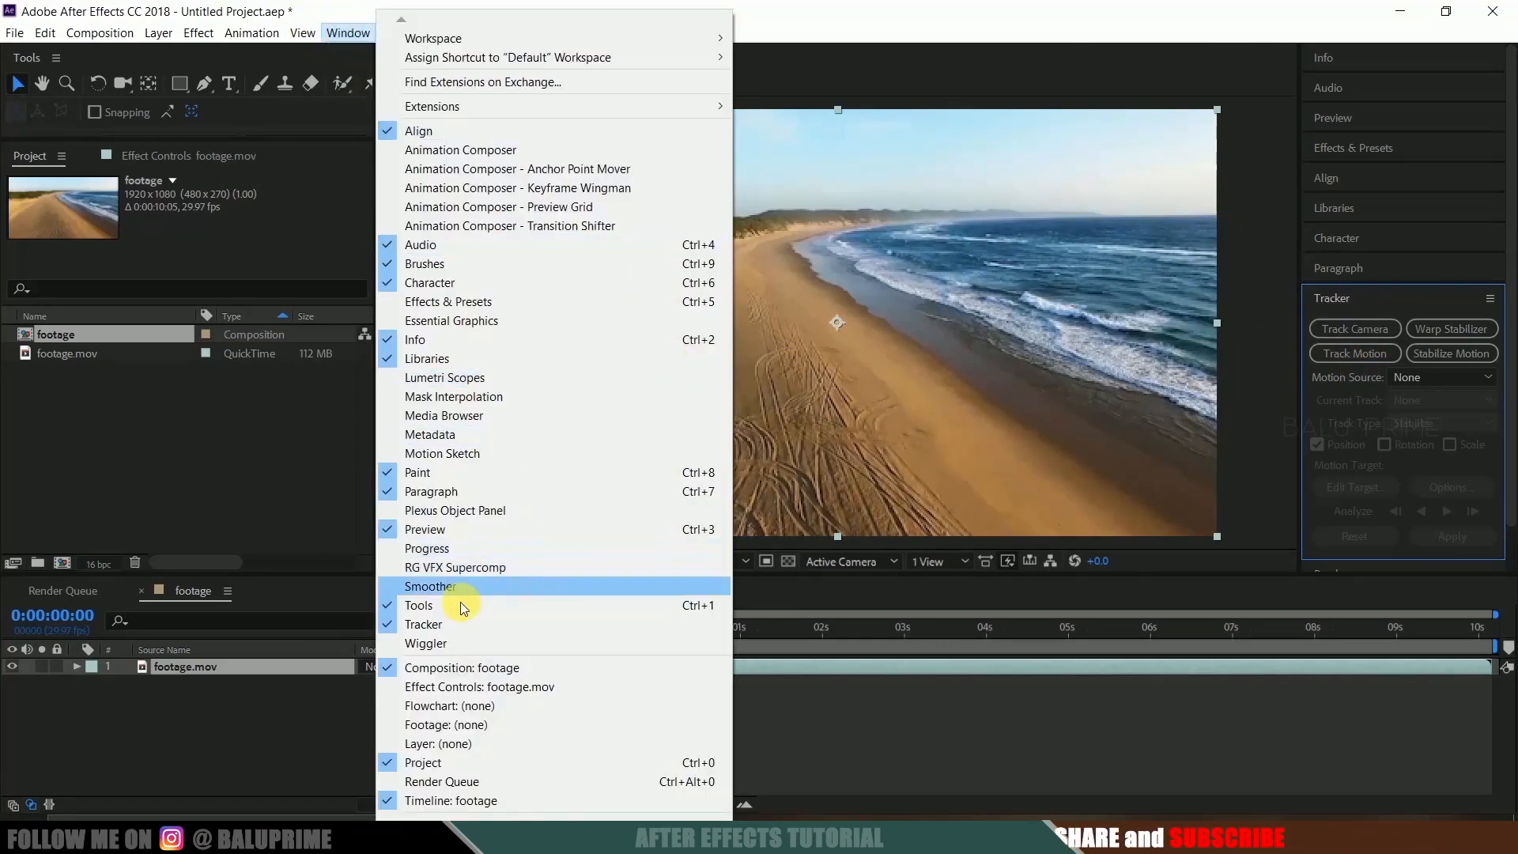
{"action": "left_click", "coordinate": [1098, 696]}
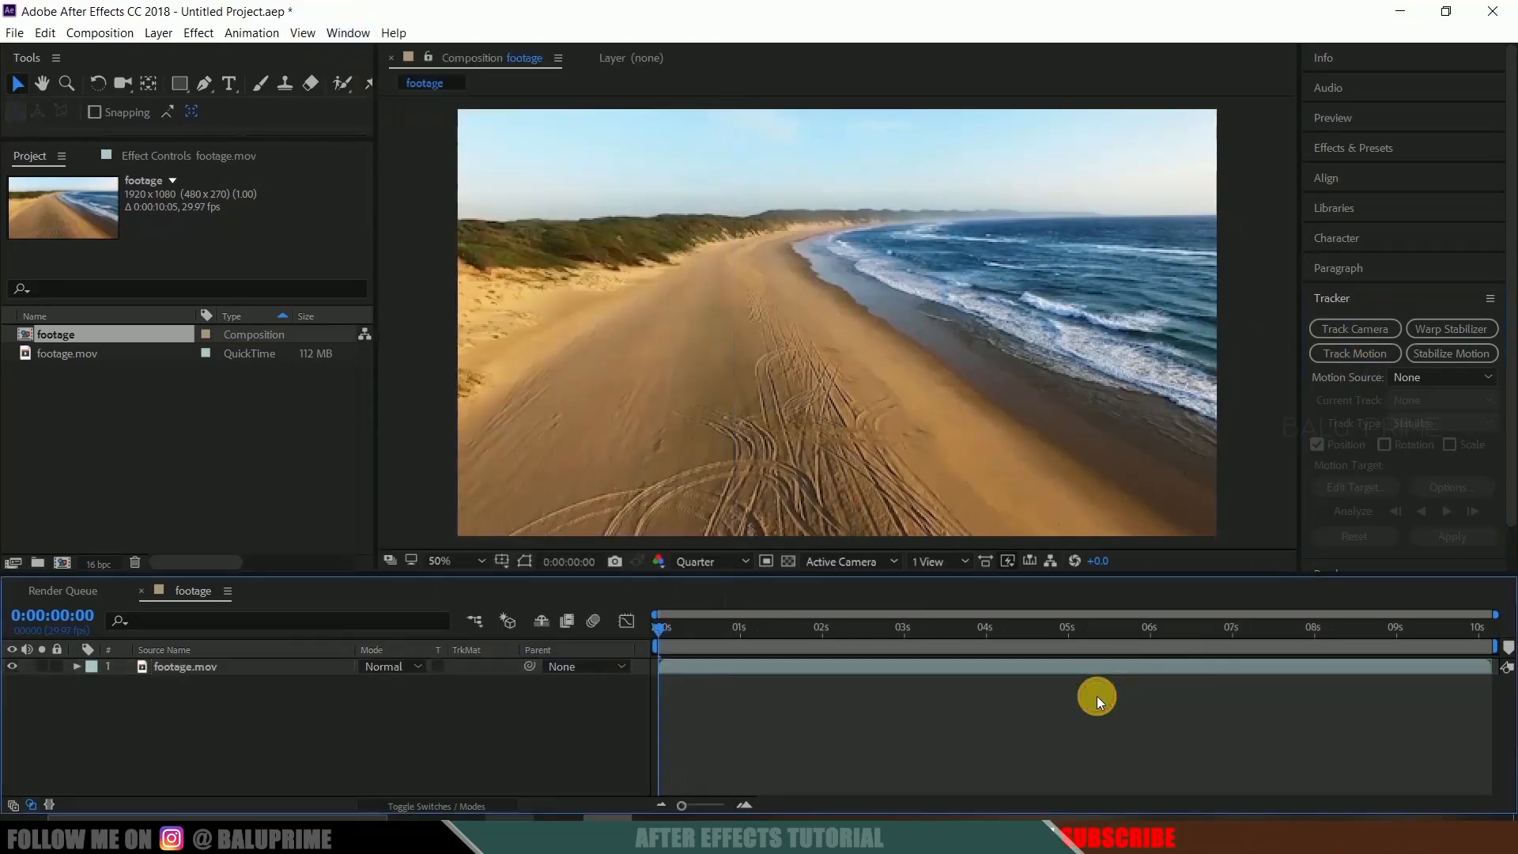
{"action": "left_click", "coordinate": [993, 666]}
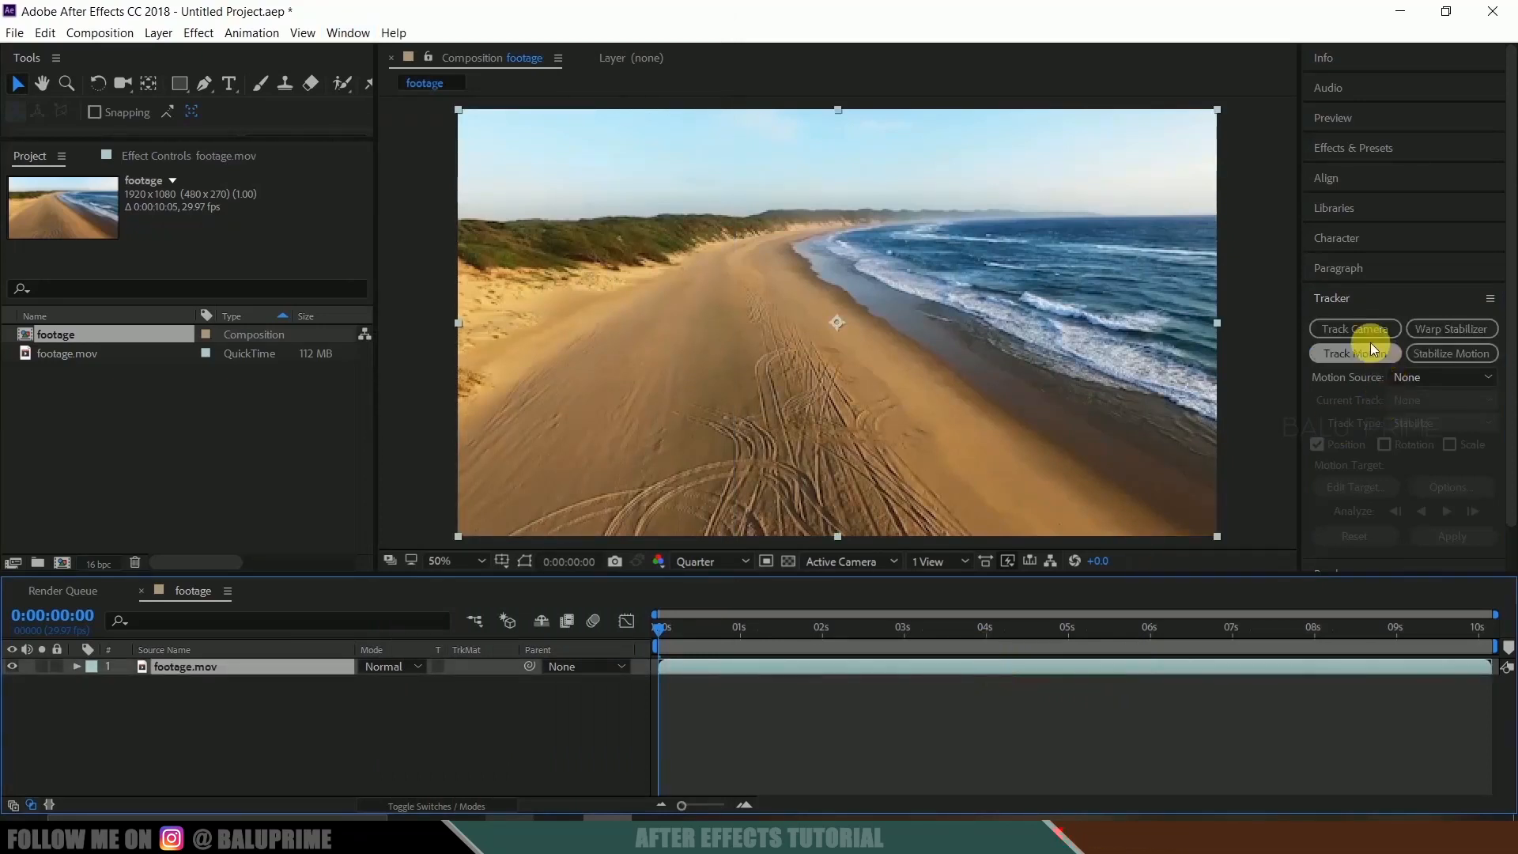
{"action": "left_click", "coordinate": [1351, 331]}
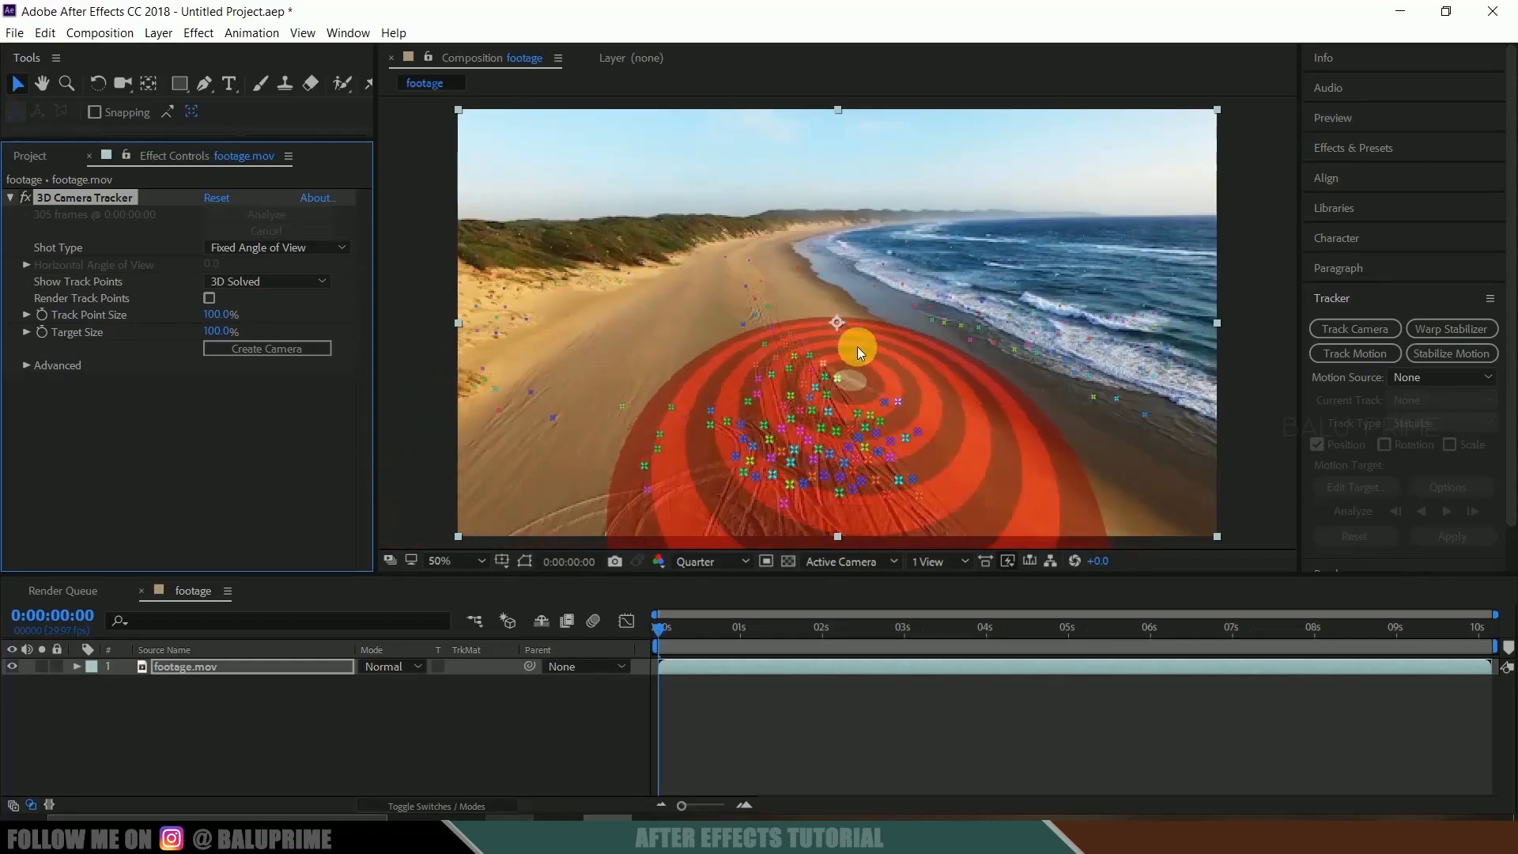
Step: At 0:00:04:01, select the track points on the distant sand beside the dunes and create a solid and camera from them
{"action": "left_click", "coordinate": [990, 626]}
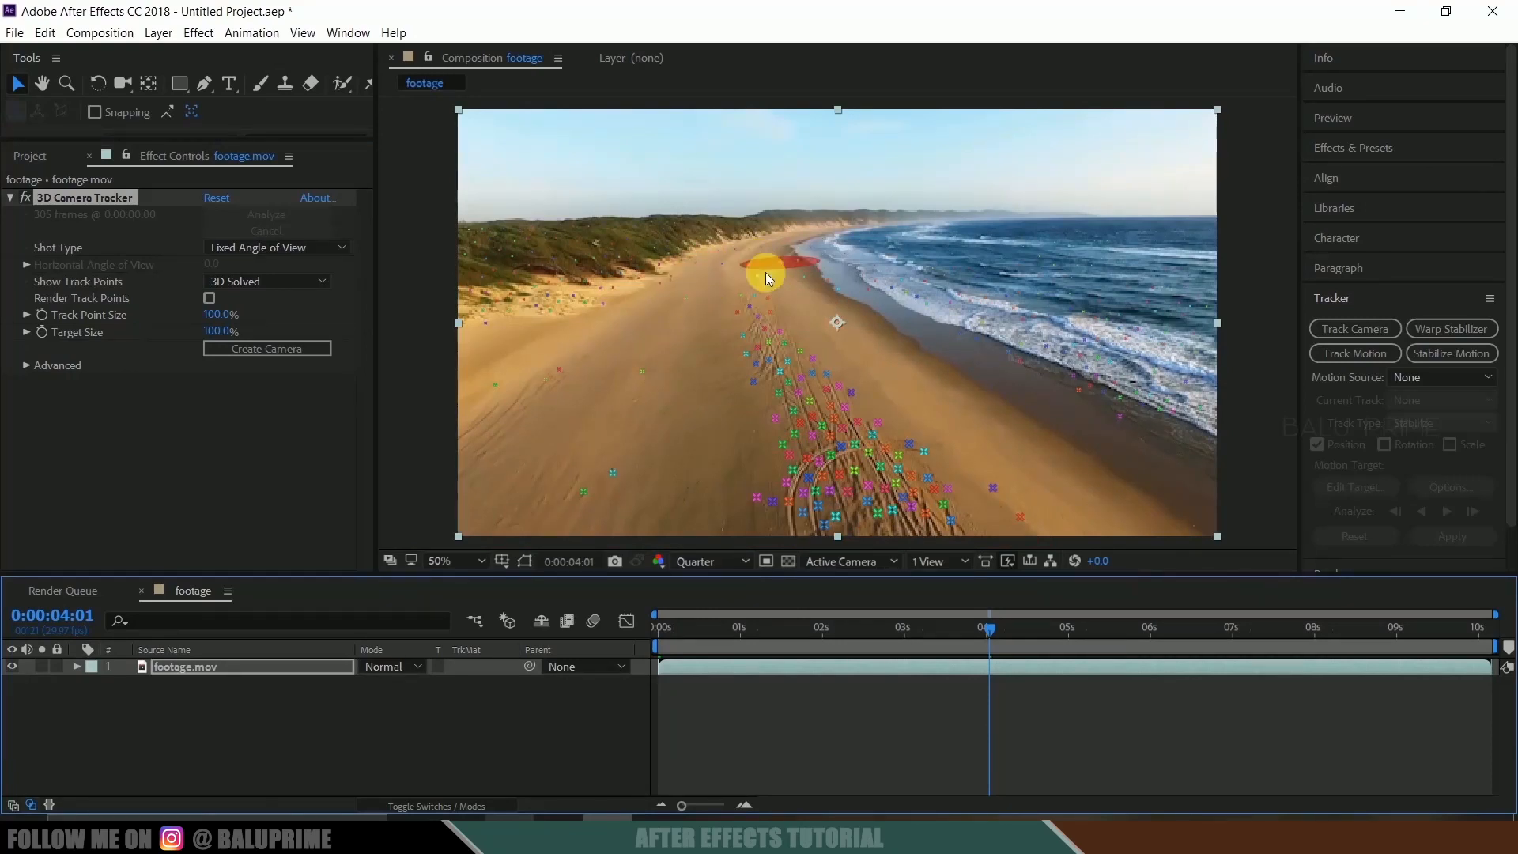
{"action": "mouse_move", "coordinate": [765, 272]}
{"action": "left_mouse_down"}
{"action": "mouse_move", "coordinate": [688, 272]}
{"action": "mouse_move", "coordinate": [576, 322]}
{"action": "mouse_move", "coordinate": [651, 365]}
{"action": "mouse_move", "coordinate": [823, 329]}
{"action": "mouse_move", "coordinate": [826, 296]}
{"action": "mouse_move", "coordinate": [761, 267]}
{"action": "mouse_move", "coordinate": [775, 294]}
{"action": "left_mouse_up"}
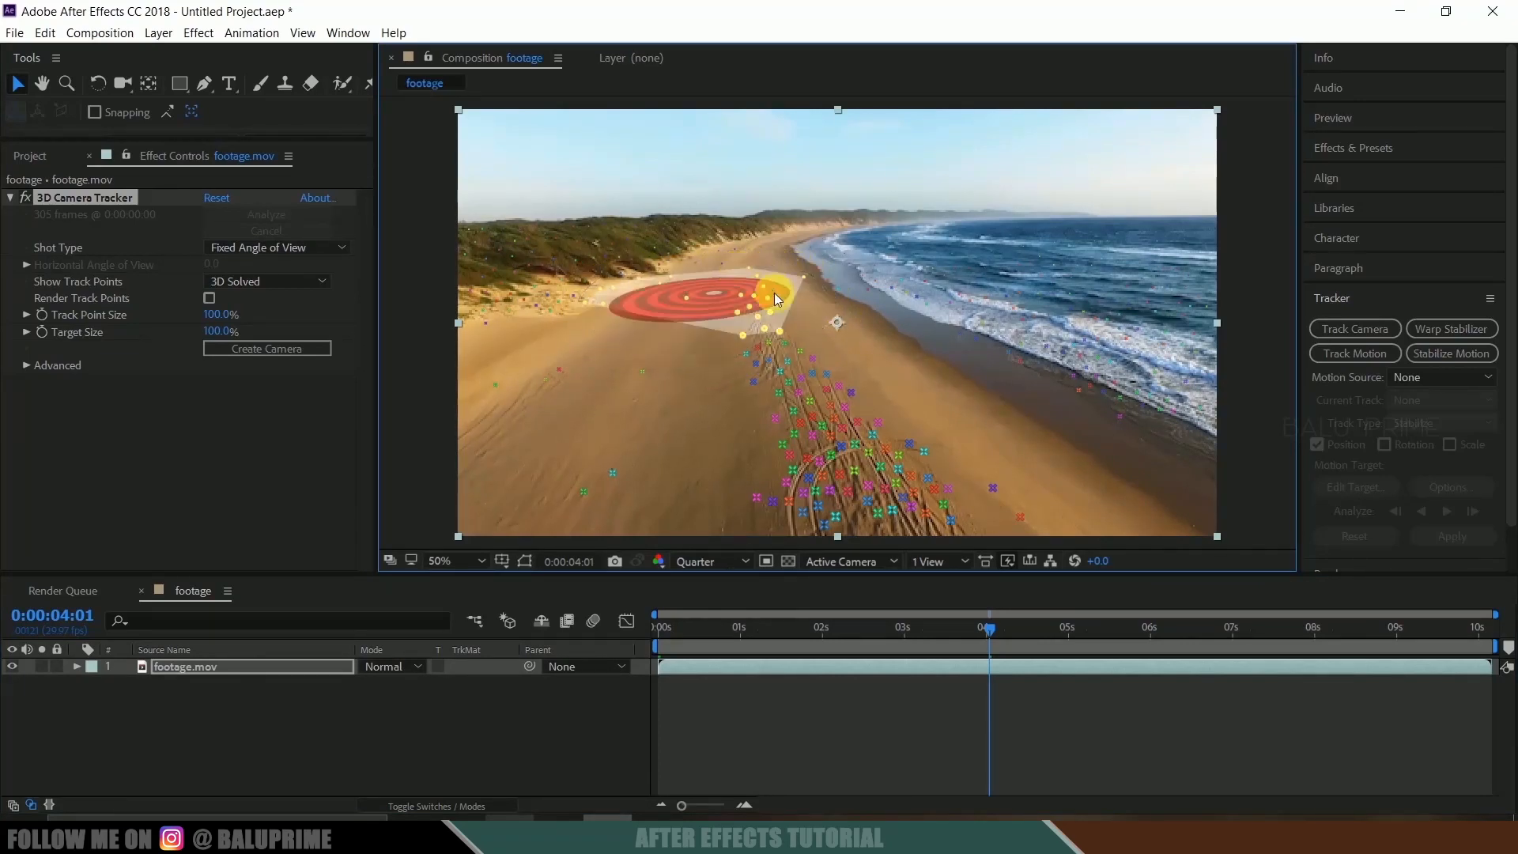
{"action": "right_click", "coordinate": [734, 299]}
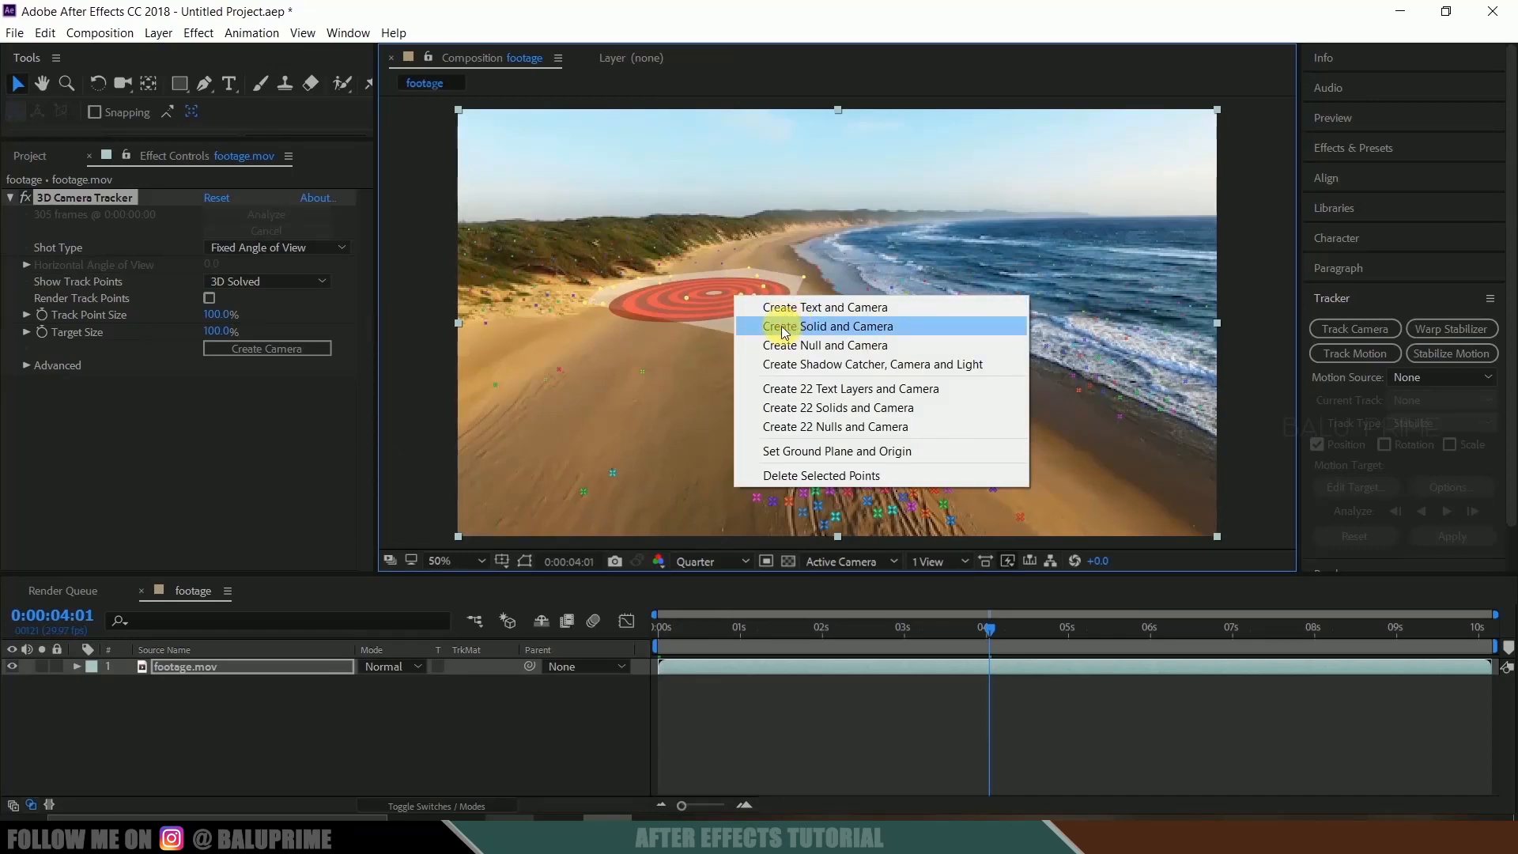
{"action": "left_click", "coordinate": [825, 328]}
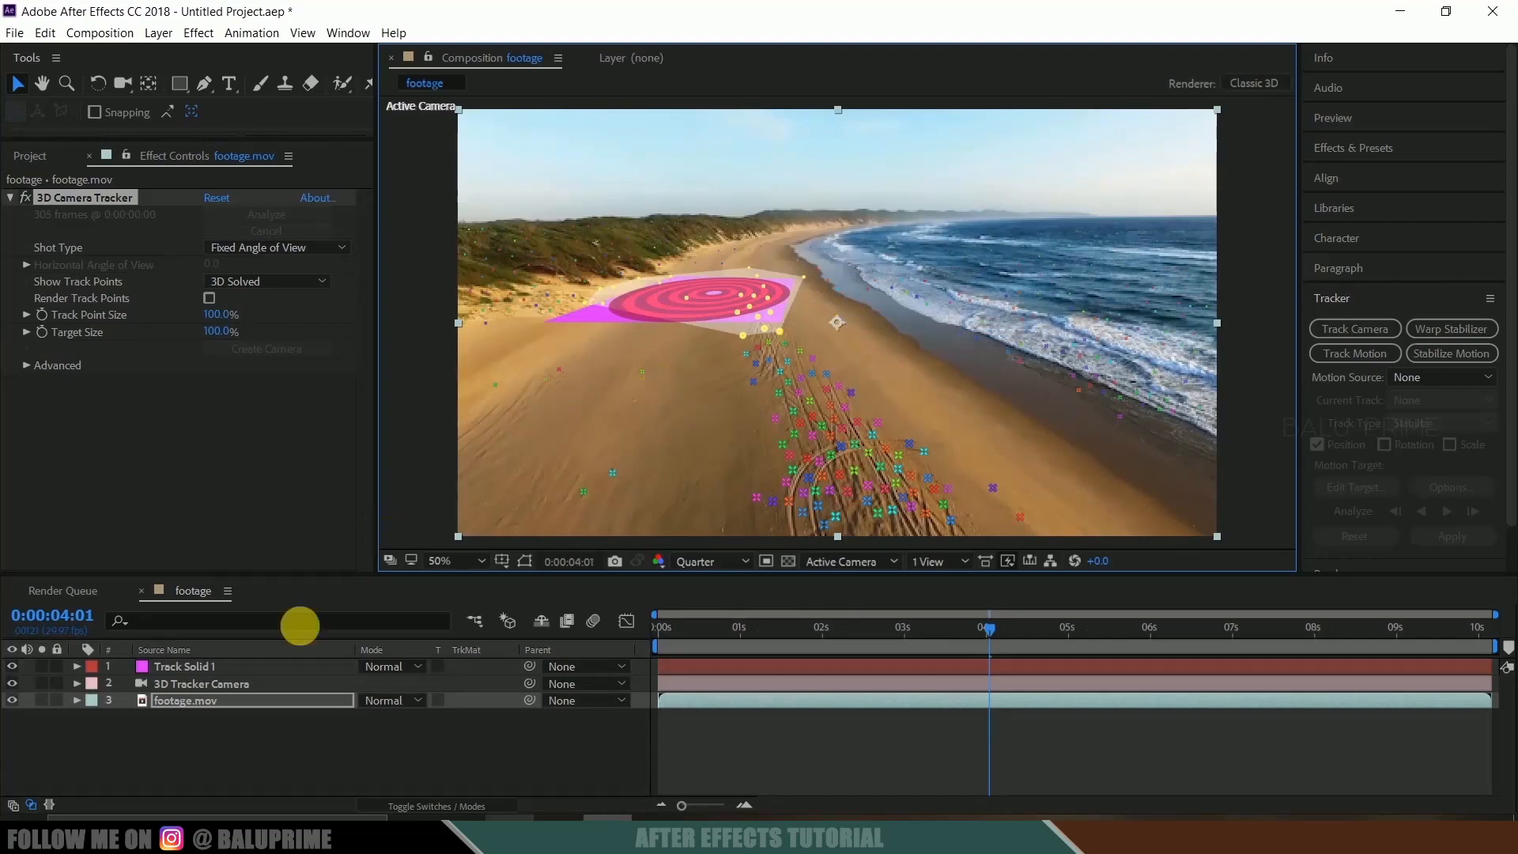
Step: Play back the composition to check how the track solid follows the footage
{"action": "left_click", "coordinate": [206, 671]}
{"action": "left_click", "coordinate": [300, 752]}
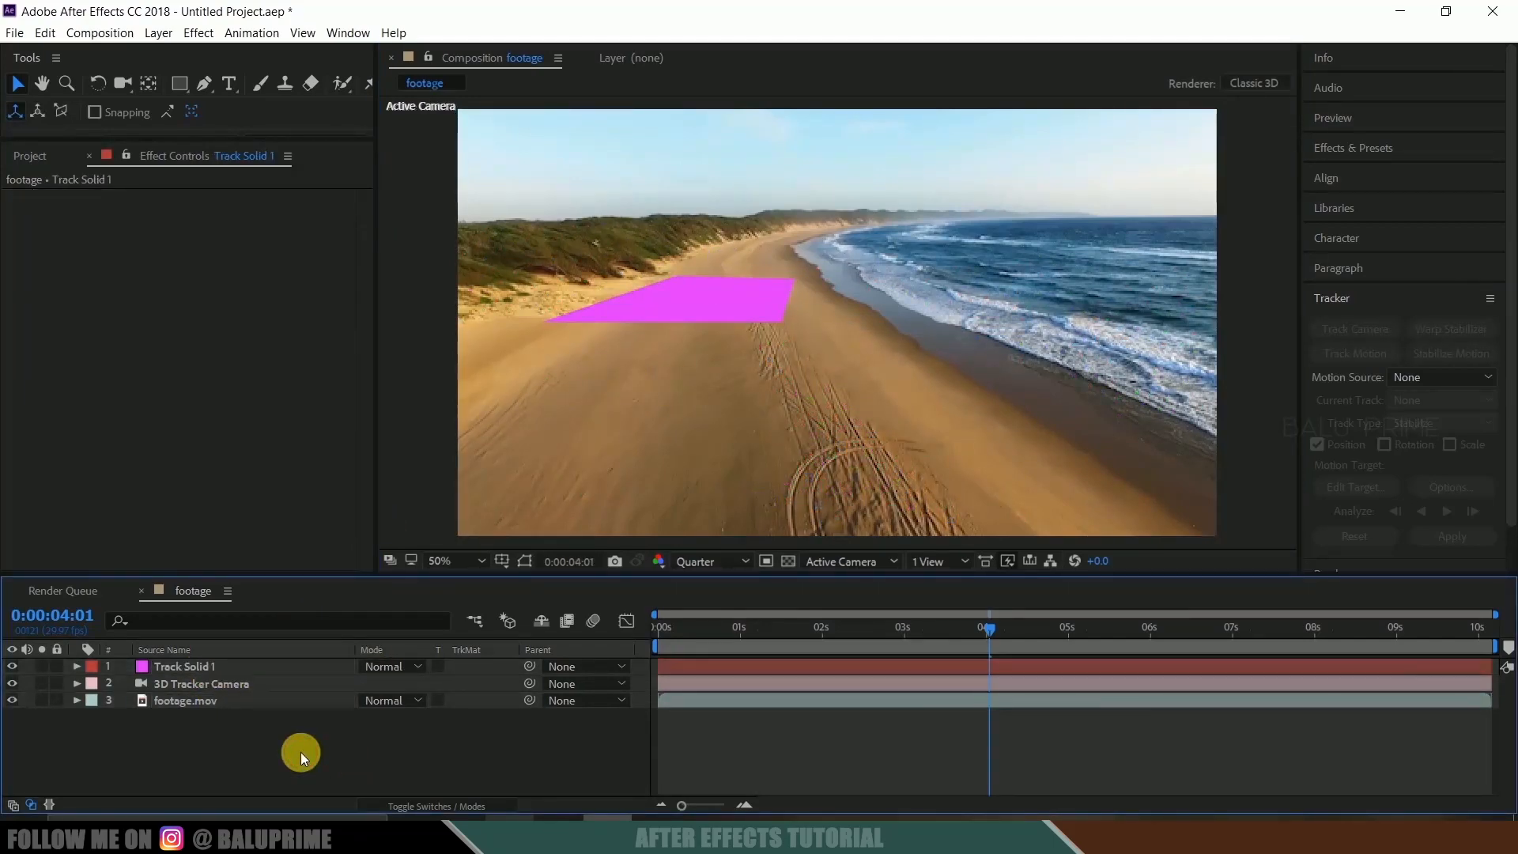
{"action": "key", "text": "space"}
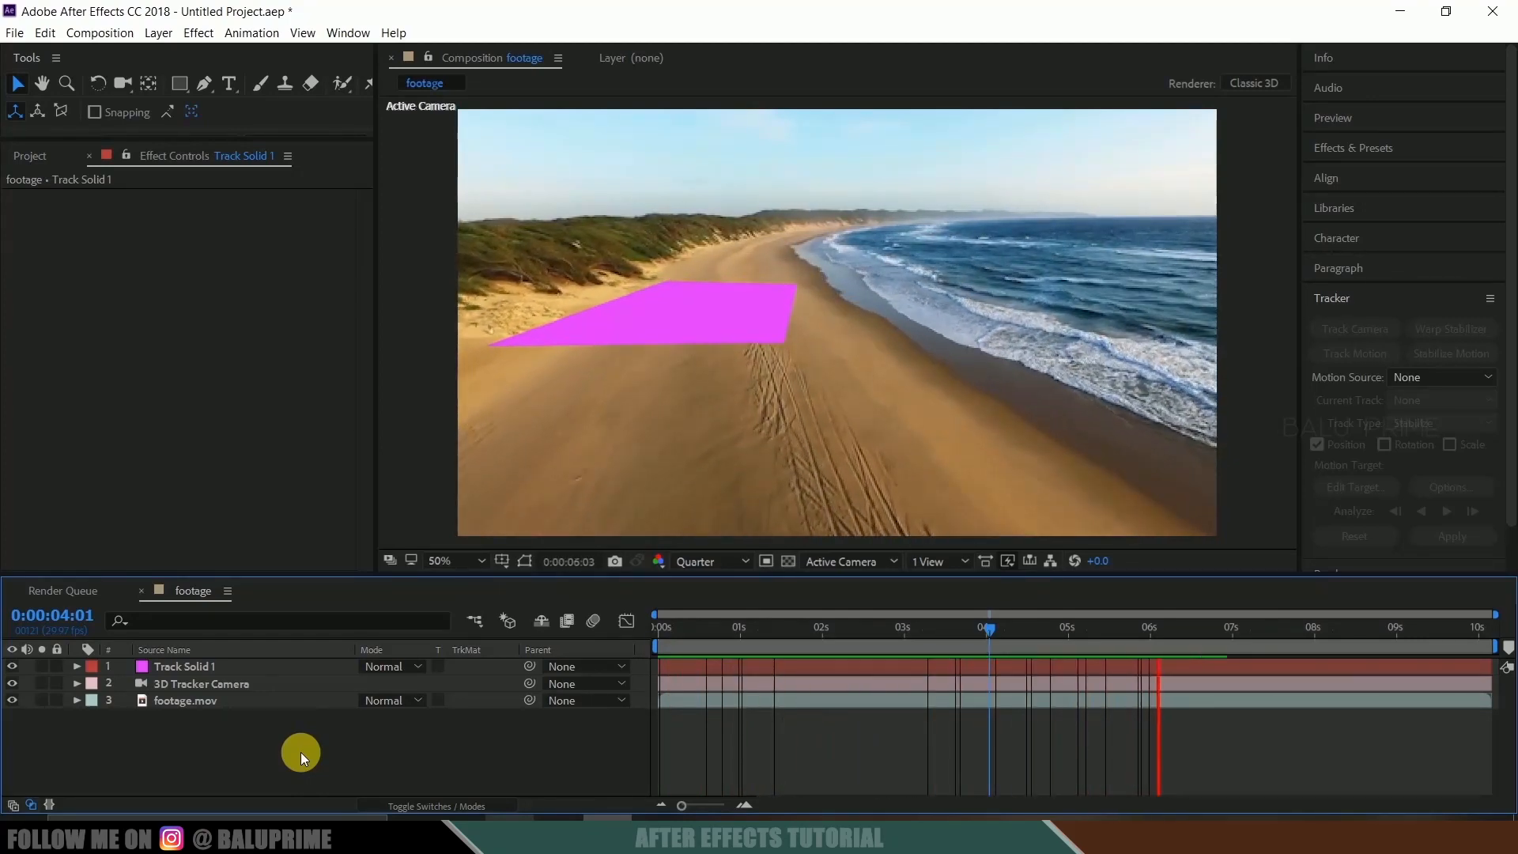
Step: Return to the first frame and add a text layer reading "Tracking" over the track solid
{"action": "left_click_drag", "start_coordinate": [984, 633], "coordinate": [620, 643]}
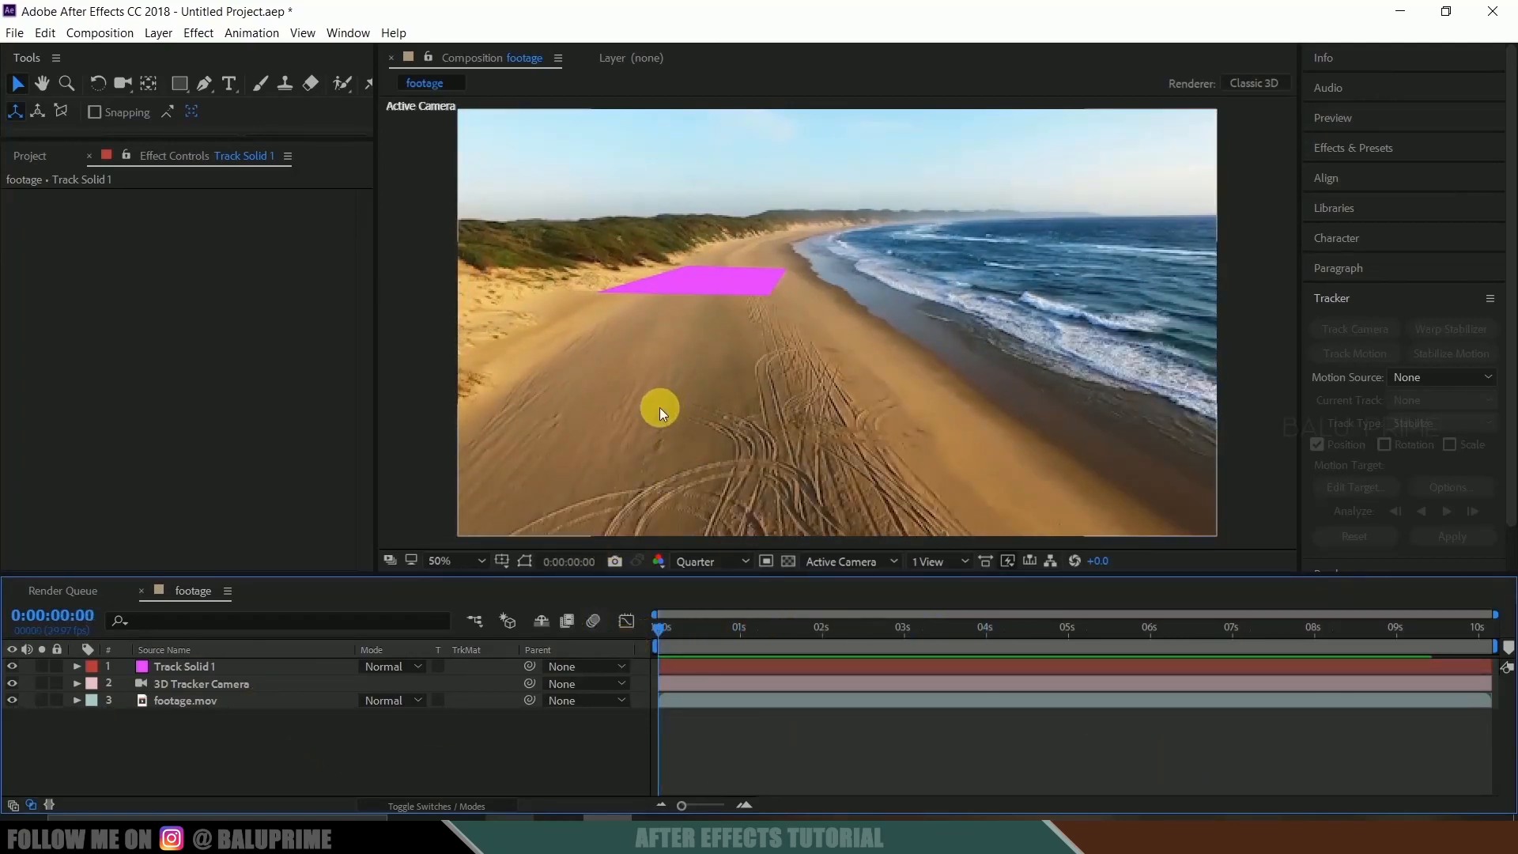
{"action": "left_click", "coordinate": [231, 83]}
{"action": "left_click", "coordinate": [712, 315]}
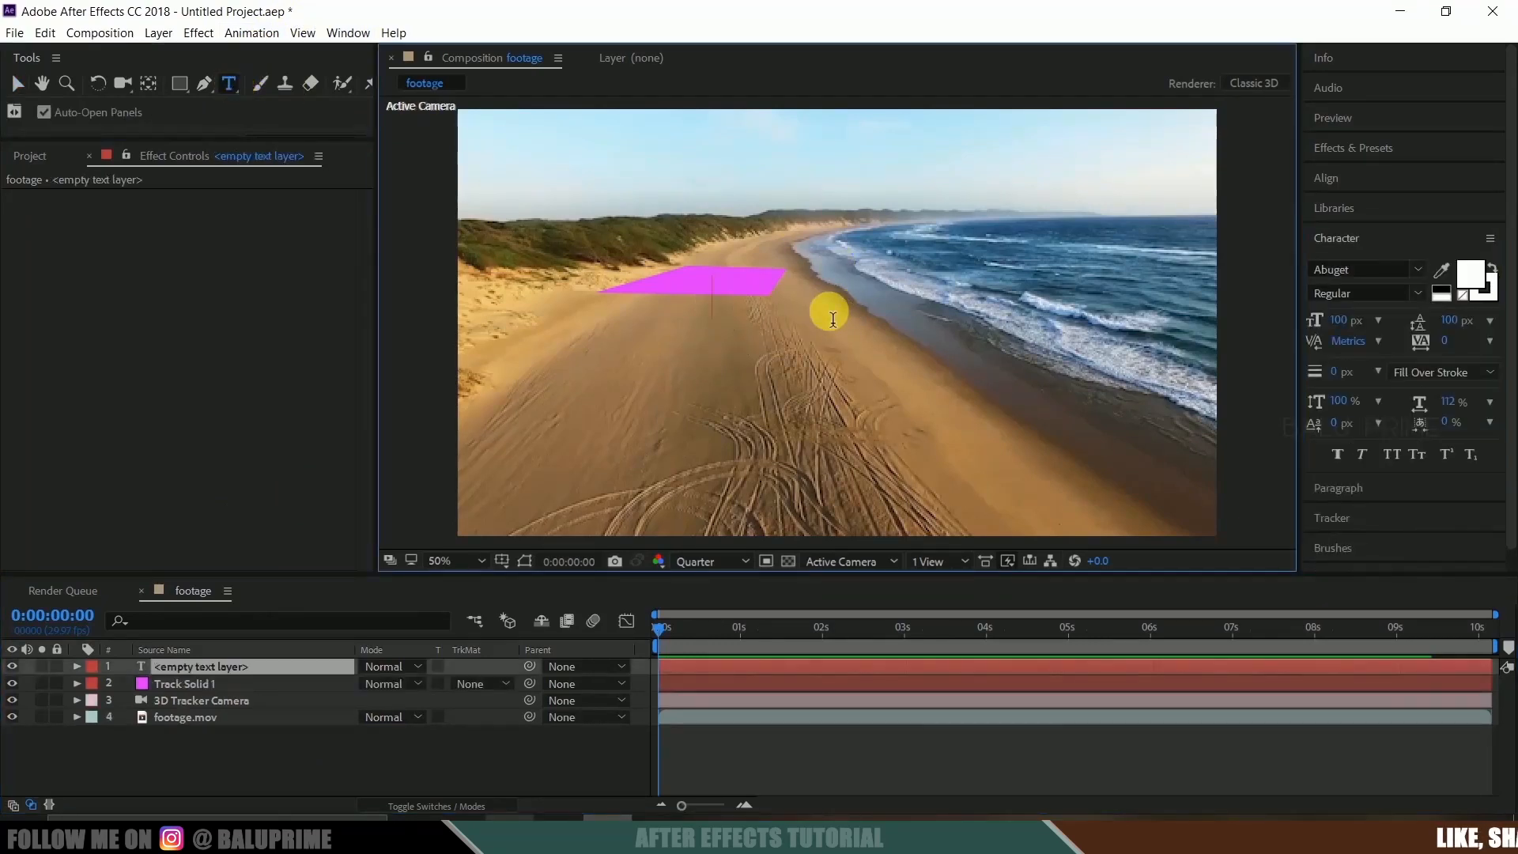
{"action": "type", "text": "Tracking"}
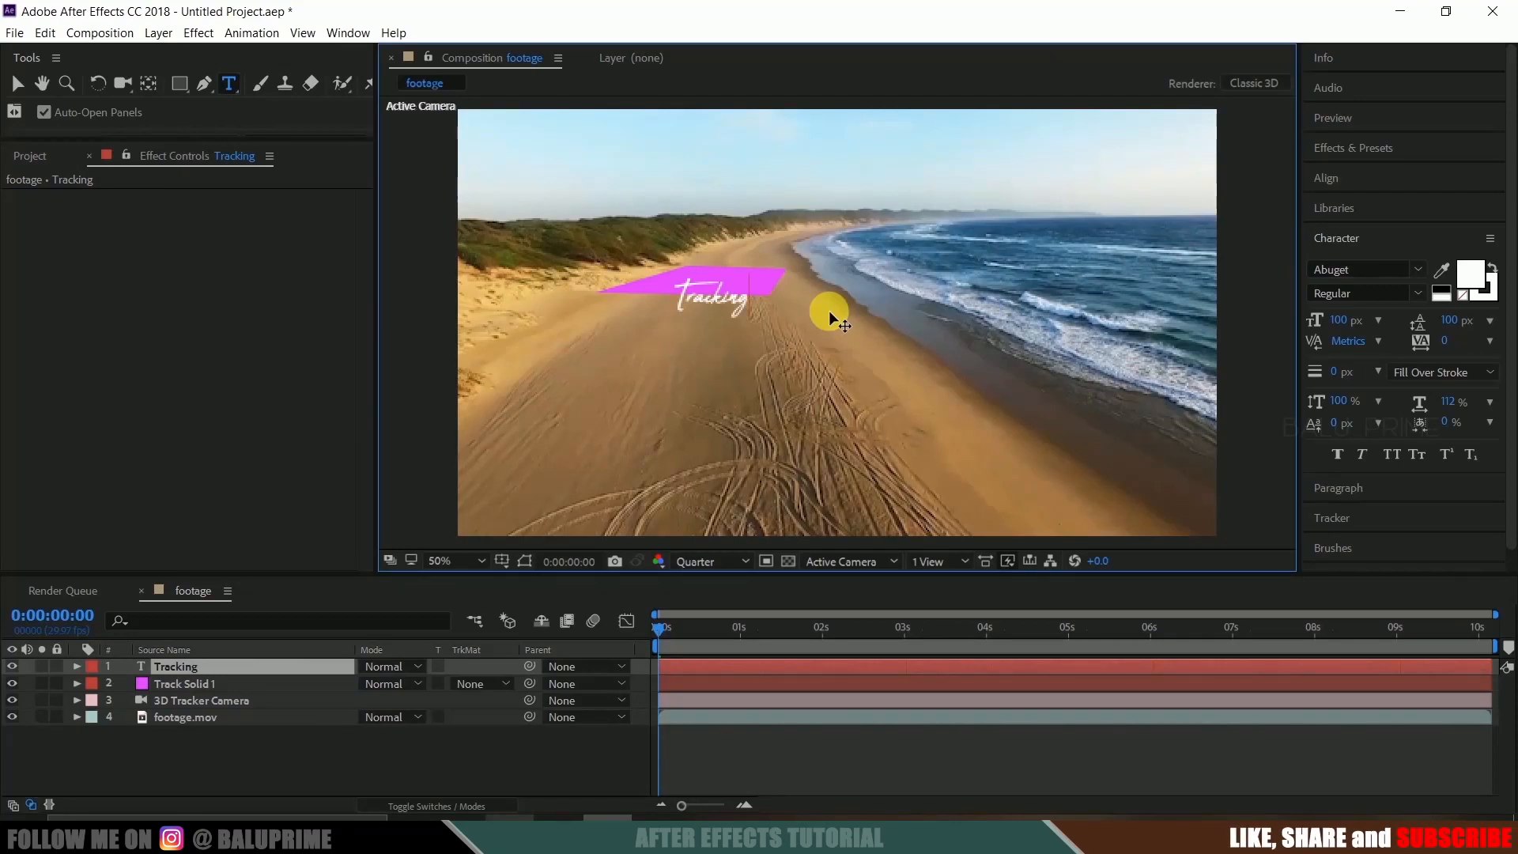
{"action": "left_click", "coordinate": [350, 748]}
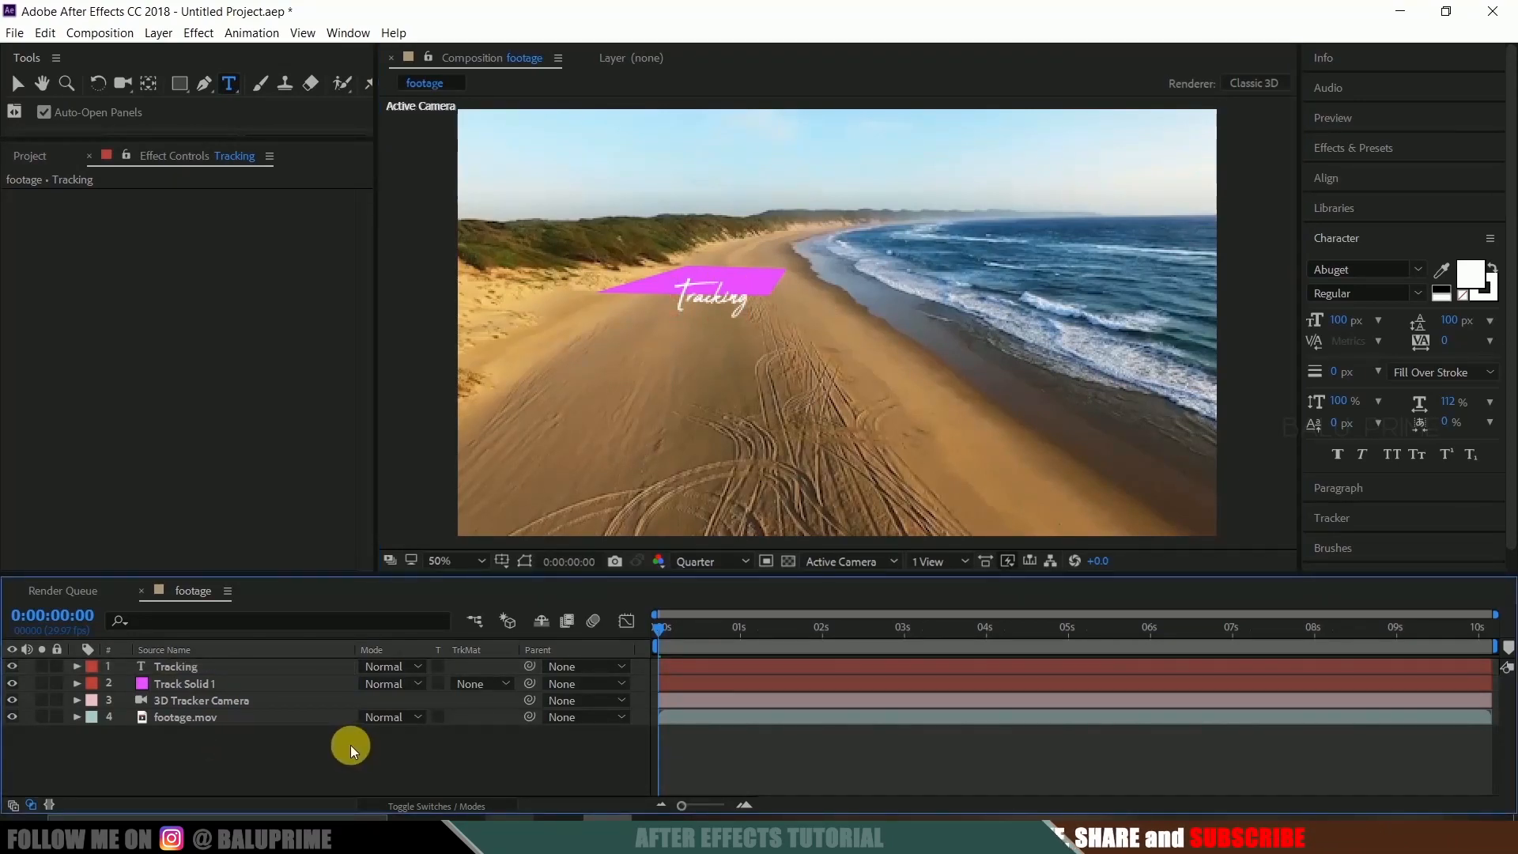
Step: Create a new 1920 x 1080 px black solid layer named "element"
{"action": "left_click", "coordinate": [159, 33]}
{"action": "mouse_move", "coordinate": [181, 53]}
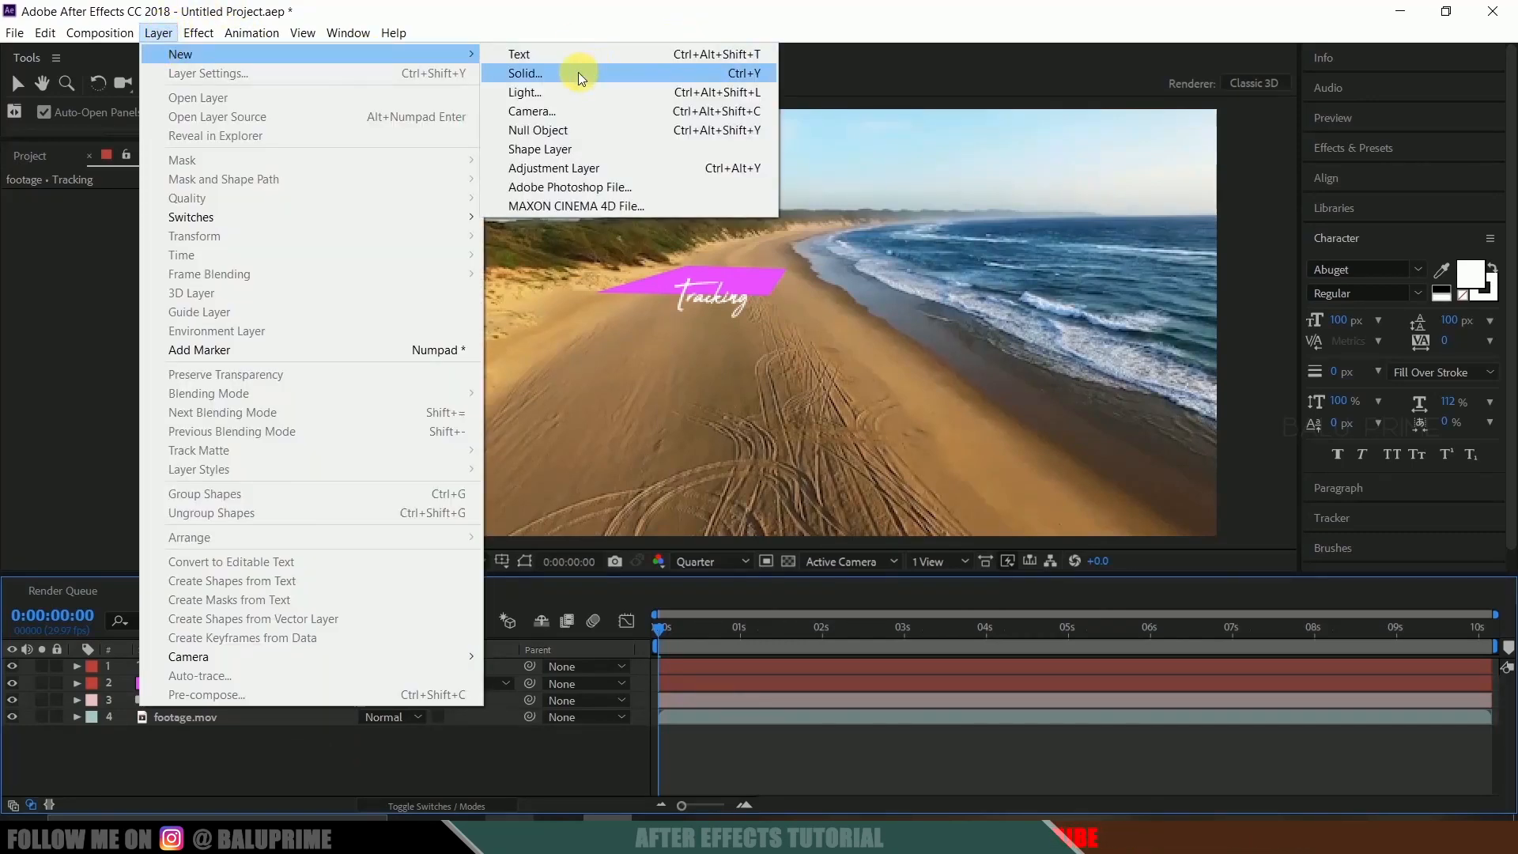
{"action": "left_click", "coordinate": [578, 72]}
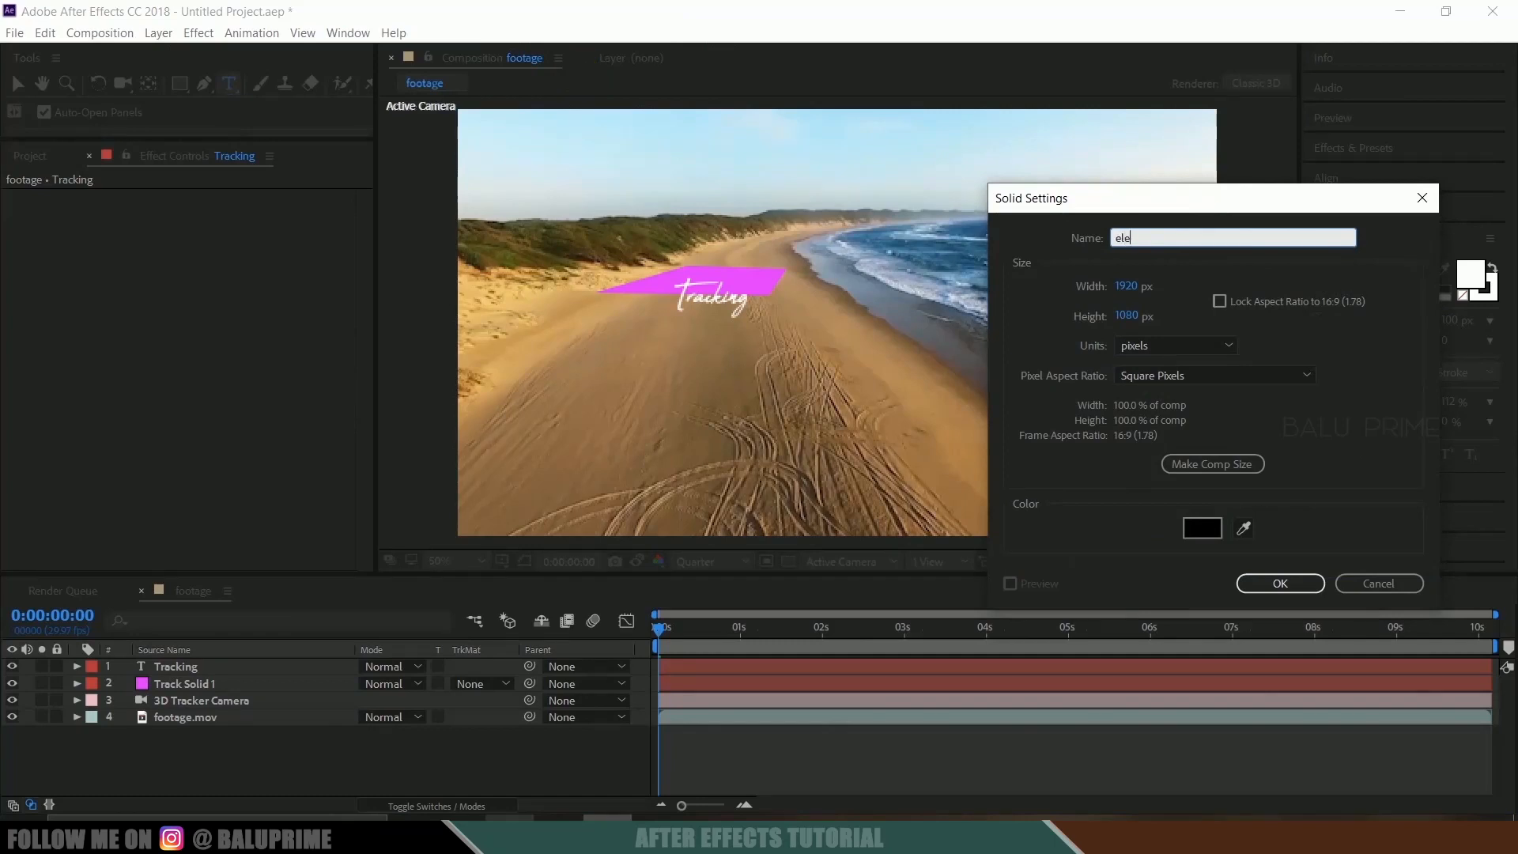
{"action": "type", "text": "element"}
{"action": "key", "text": "Return"}
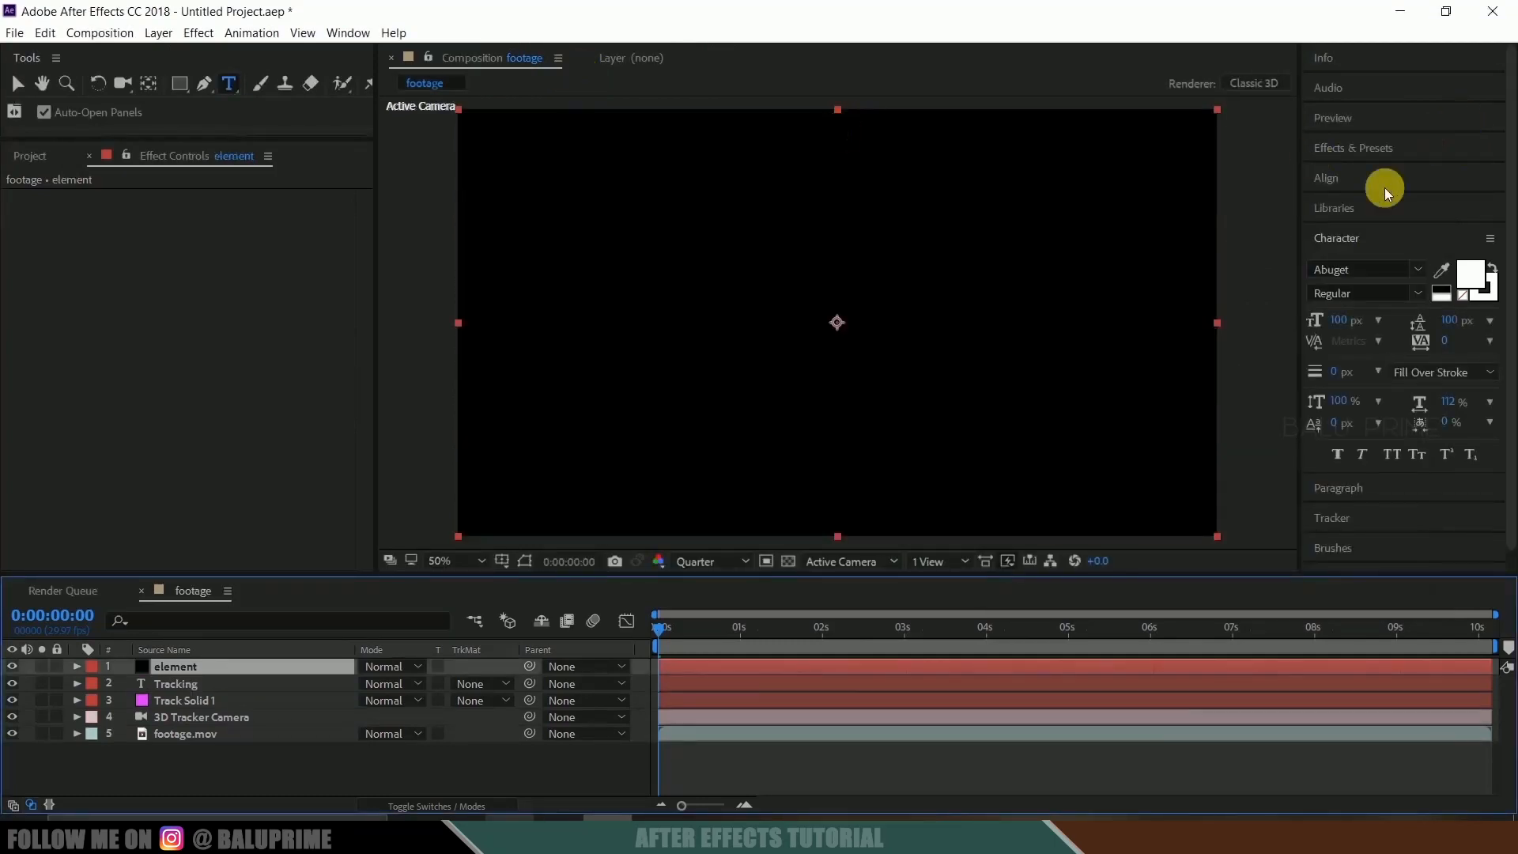
Step: Find the VideoCopilot Element effect and apply it to the element solid
{"action": "left_click", "coordinate": [1355, 149]}
{"action": "left_click", "coordinate": [1391, 176]}
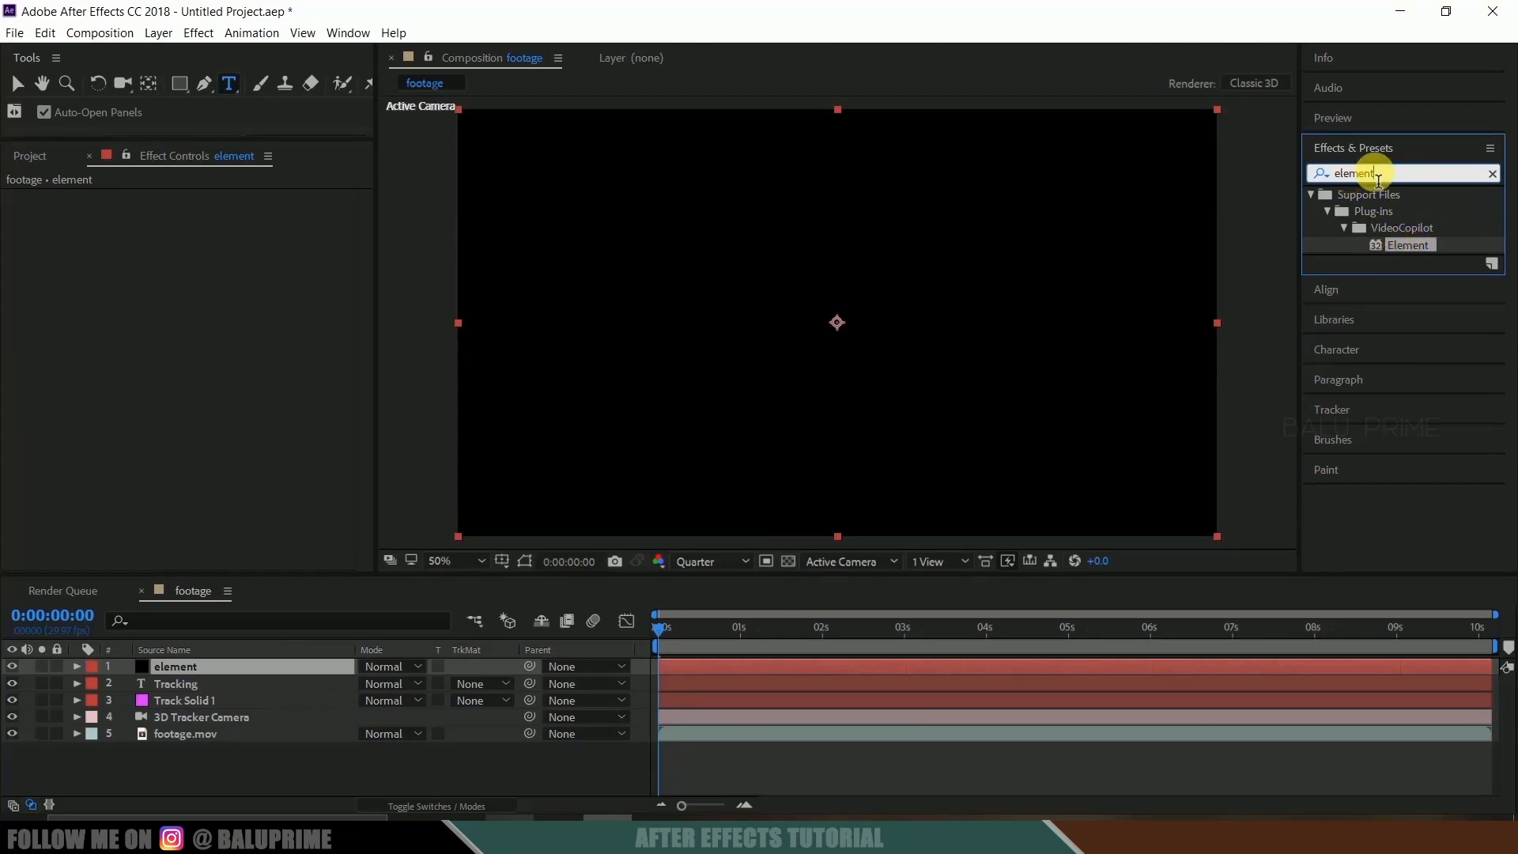
{"action": "left_click_drag", "start_coordinate": [1419, 253], "coordinate": [229, 674]}
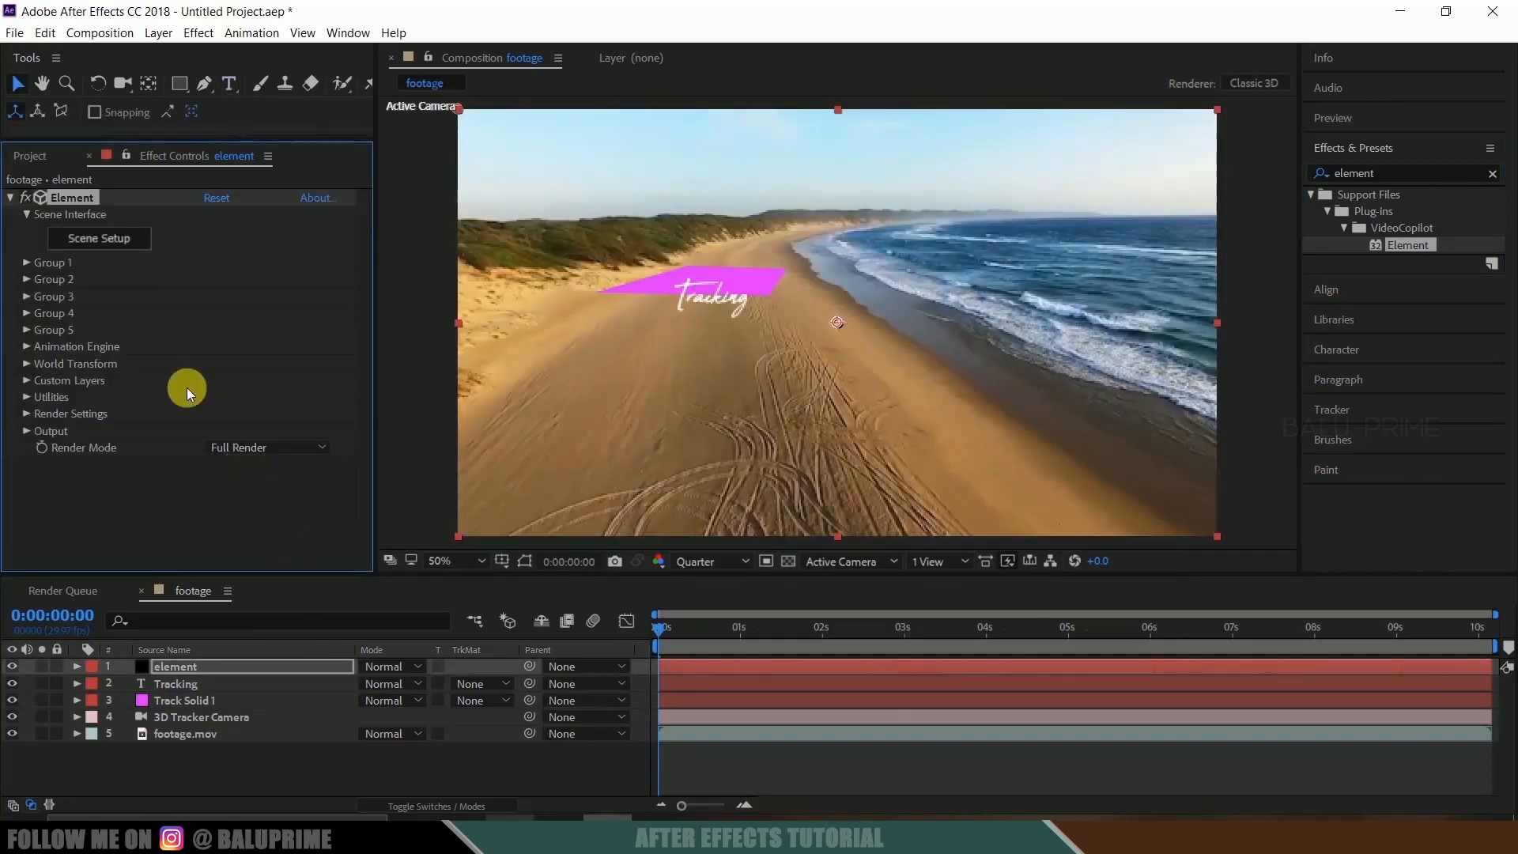
Step: Set Path Layer 1 of Element's custom text and masks to the Tracking text layer
{"action": "left_click", "coordinate": [28, 381]}
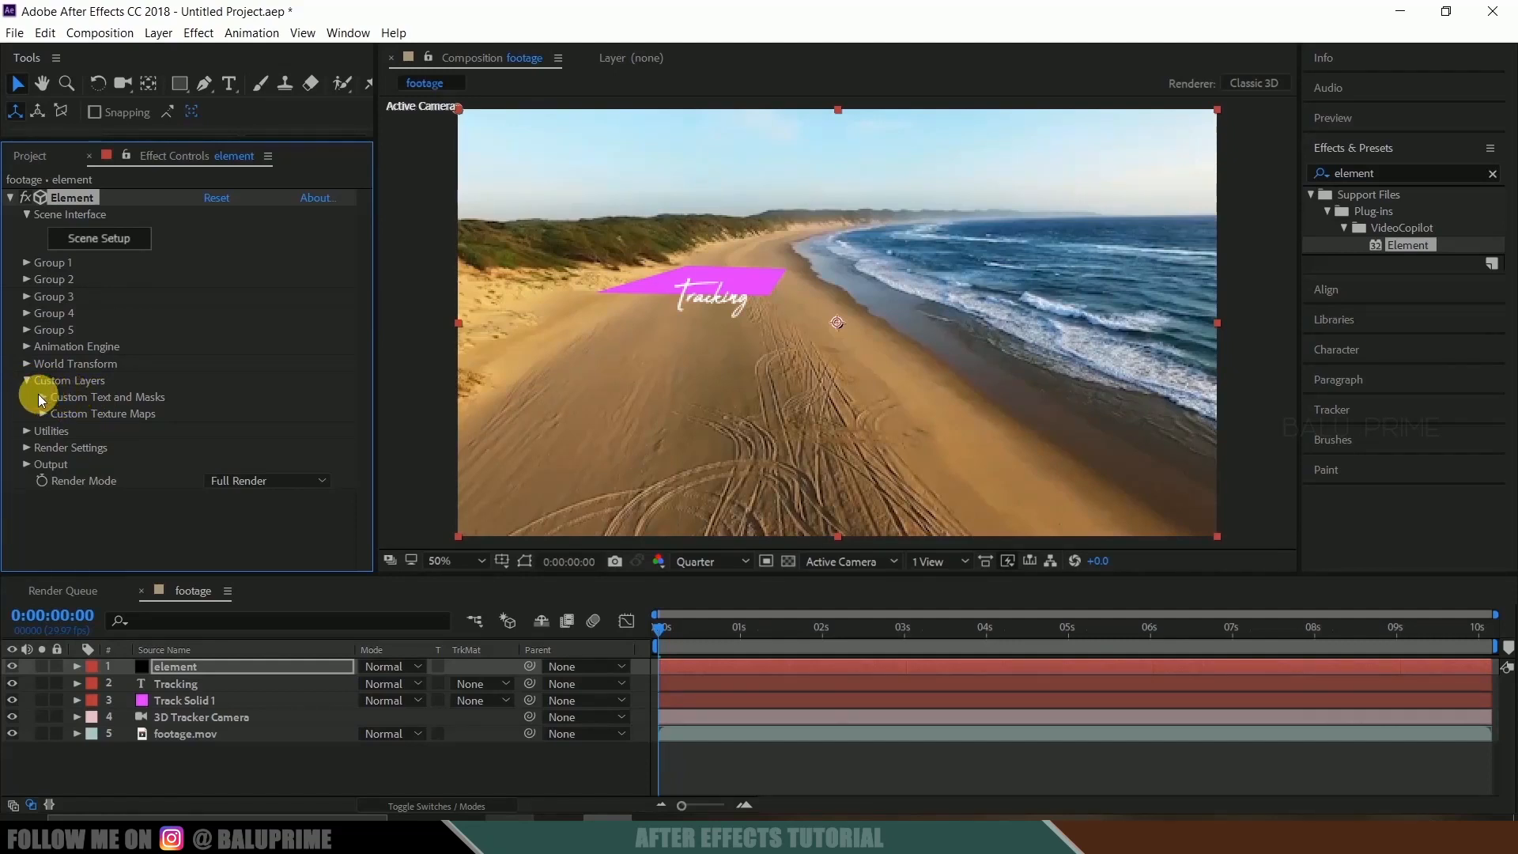
{"action": "left_click", "coordinate": [42, 398]}
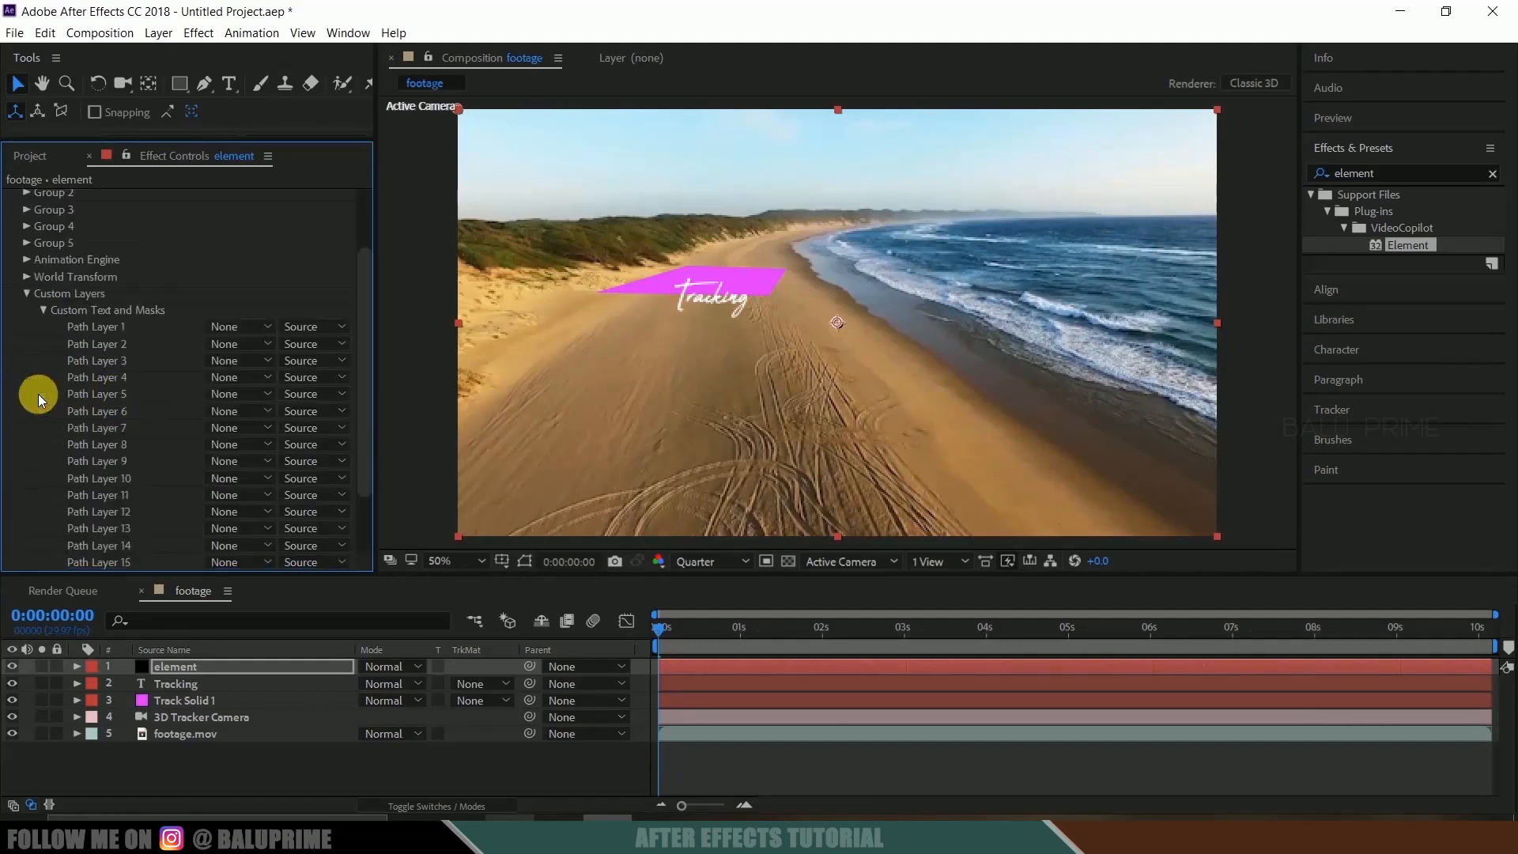
{"action": "left_click", "coordinate": [222, 321]}
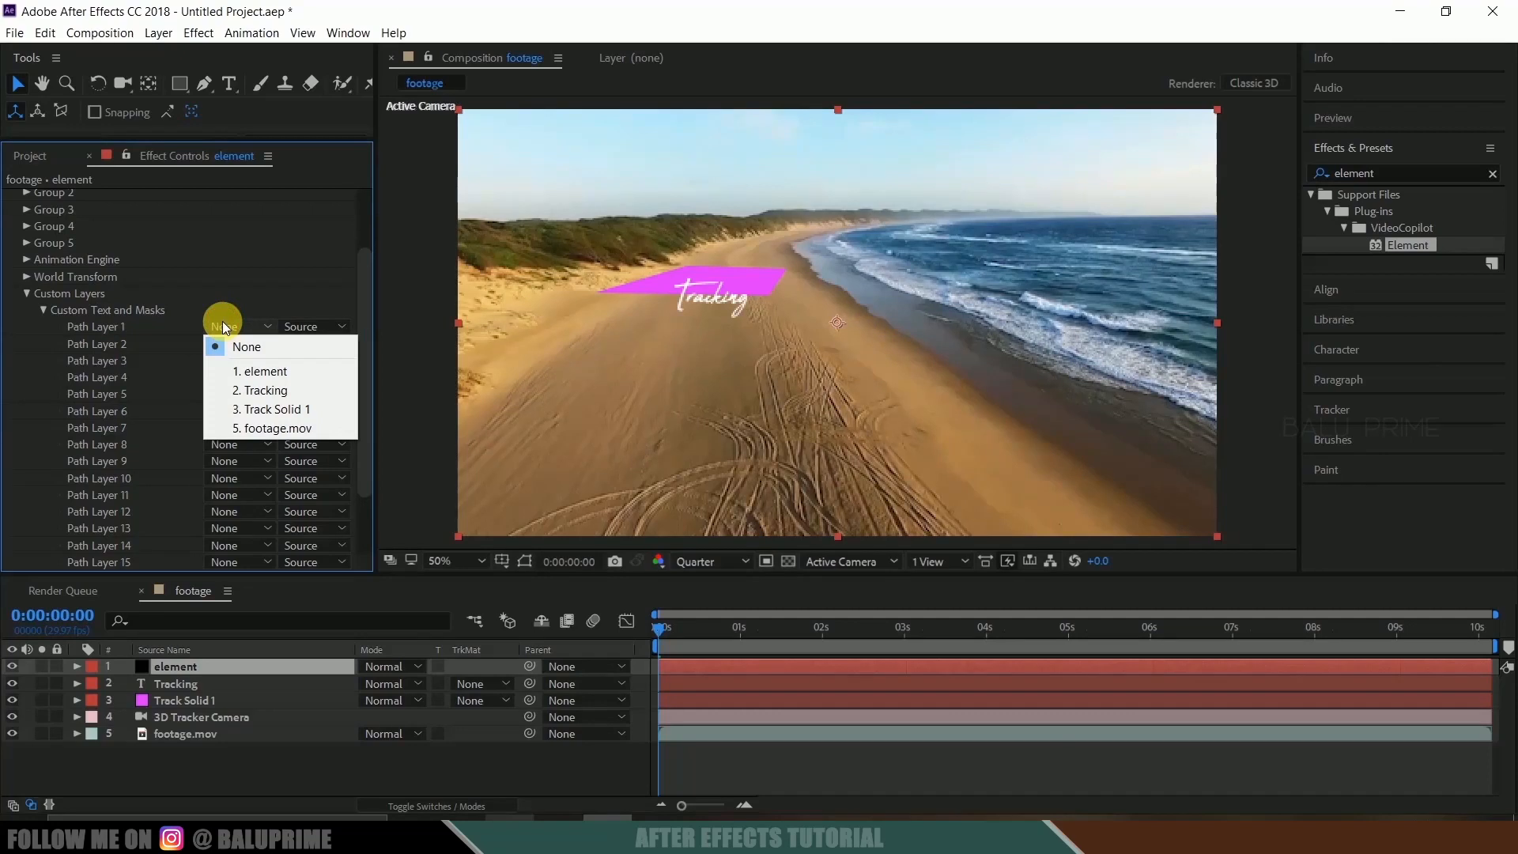
{"action": "left_click", "coordinate": [279, 389]}
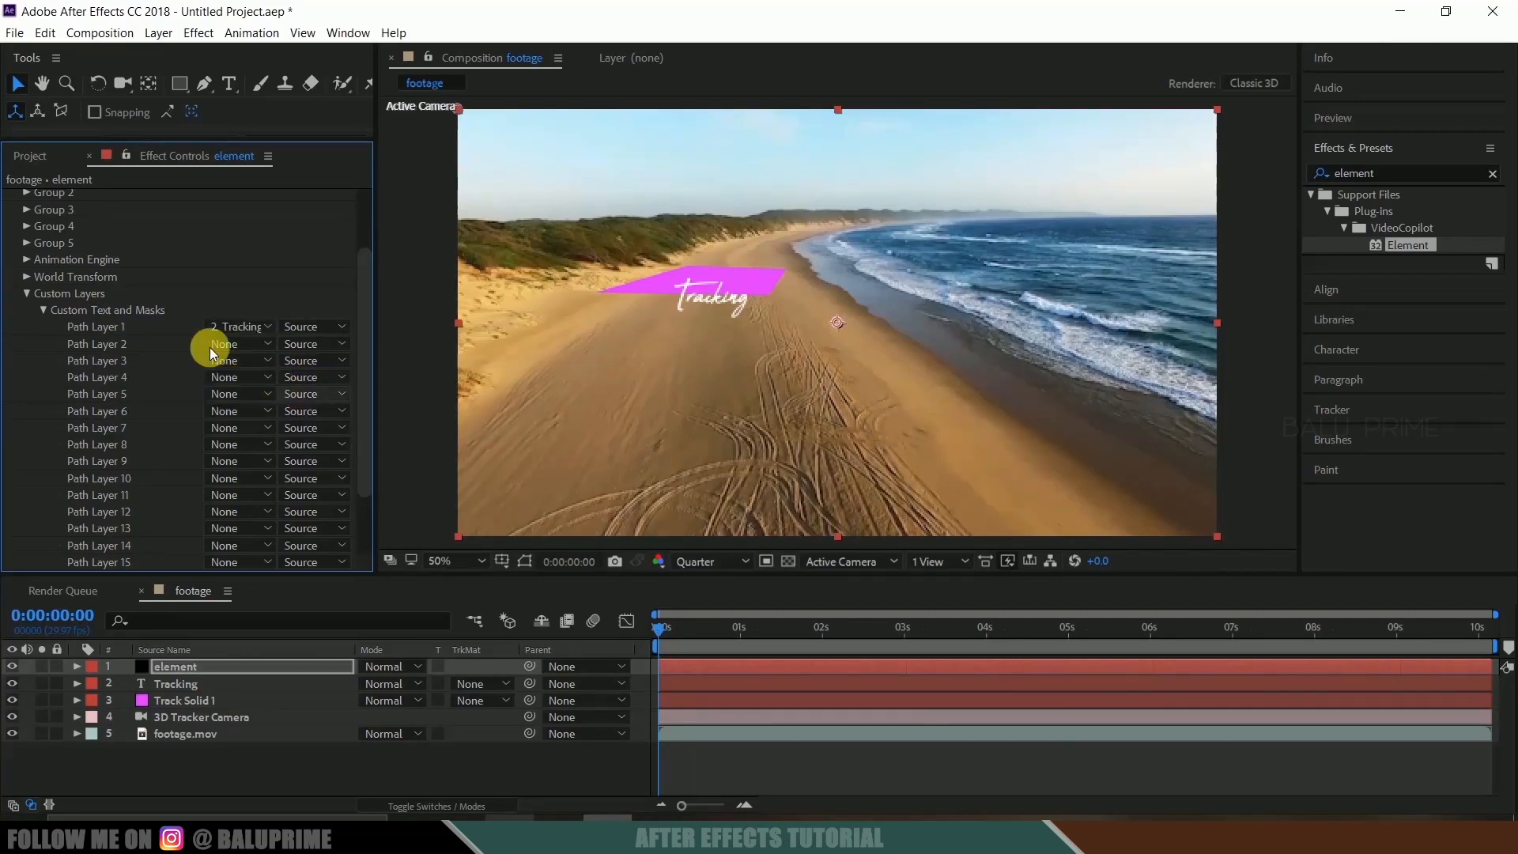
Step: Open Element's Scene Setup and extrude the custom text path into a 3D model
{"action": "scroll", "coordinate": [150, 333], "scroll_direction": "up", "scroll_amount": 2}
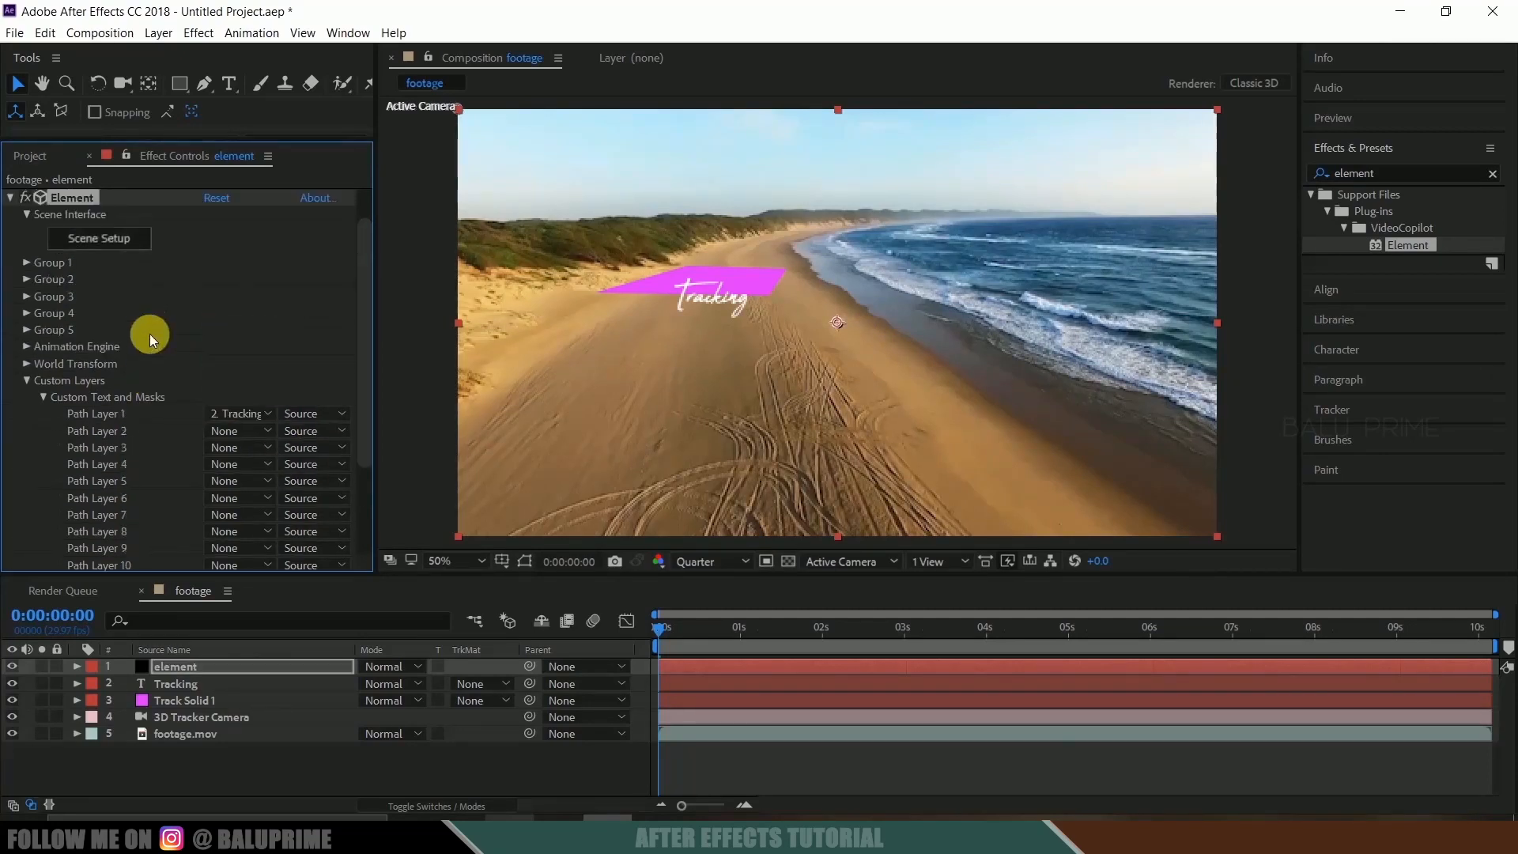
{"action": "left_click", "coordinate": [96, 246]}
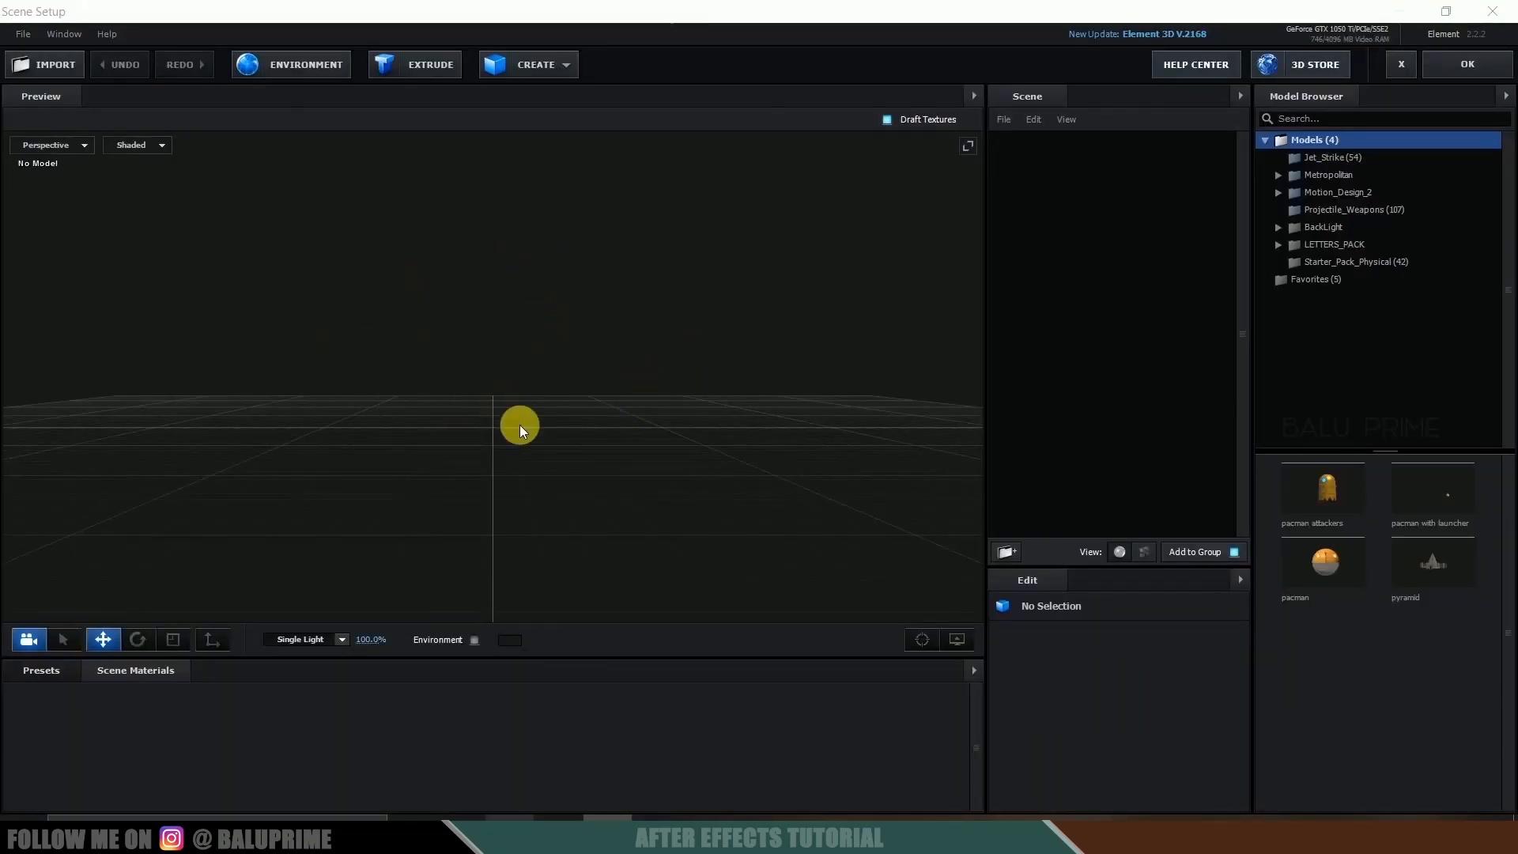
{"action": "left_click", "coordinate": [410, 65]}
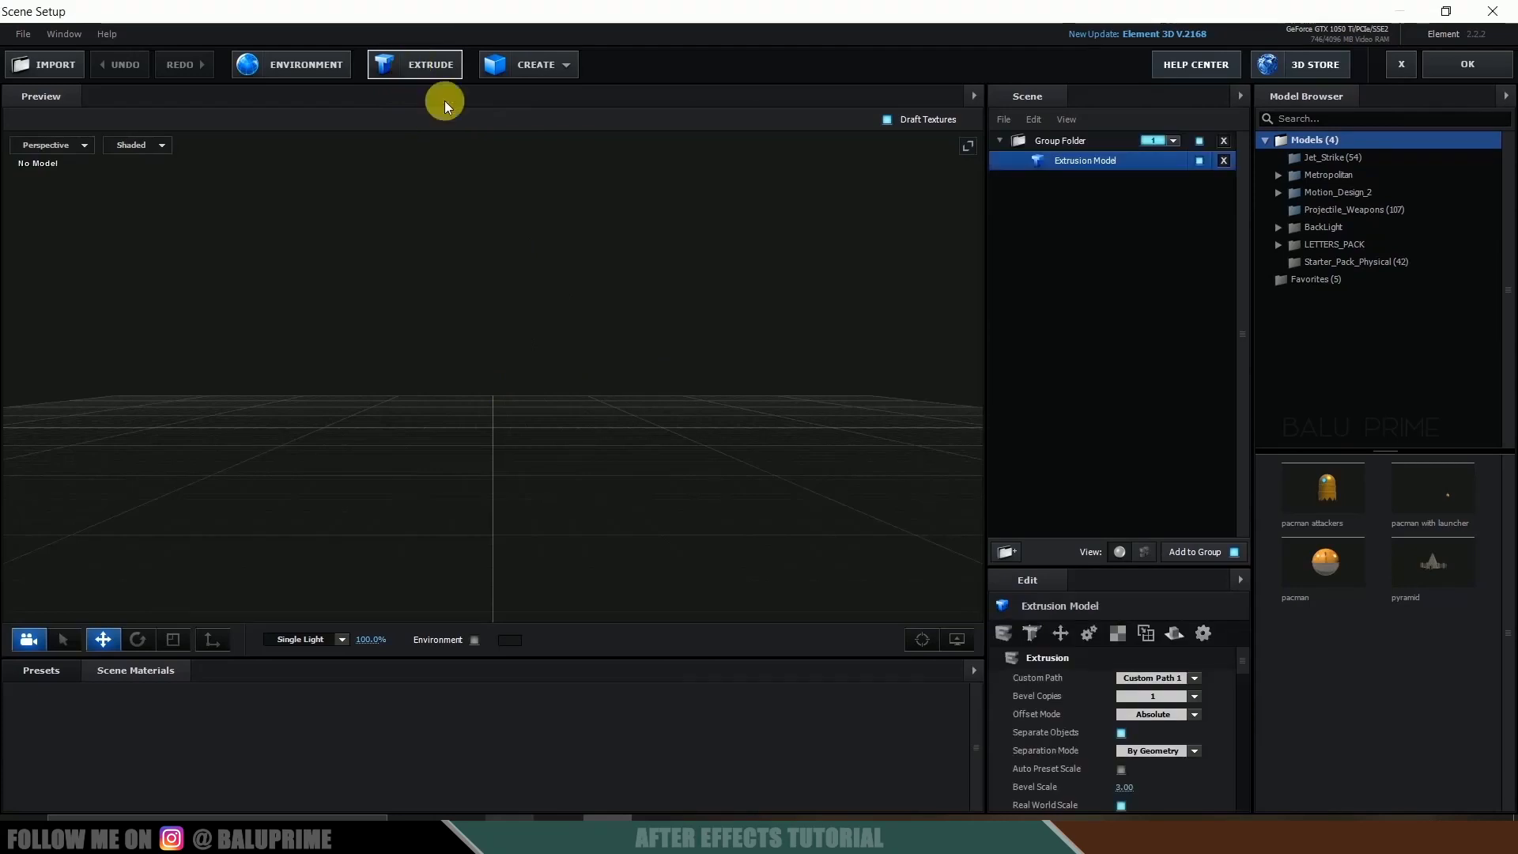
{"action": "left_click_drag", "start_coordinate": [750, 414], "coordinate": [505, 515]}
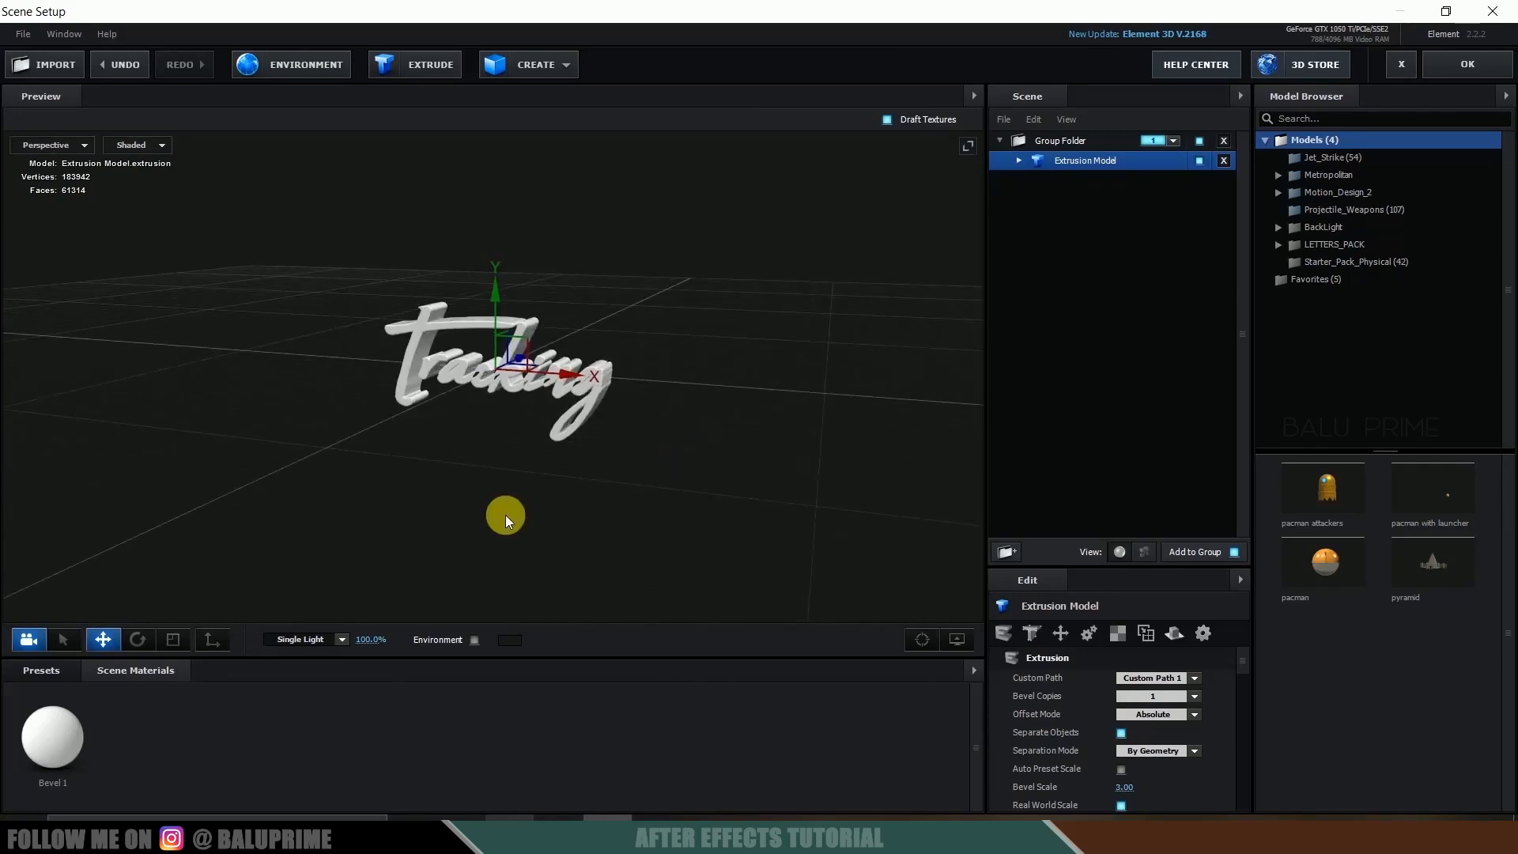
Step: Apply the Physical bevel preset located directly below Double_Down to the extrusion model
{"action": "left_click", "coordinate": [59, 666]}
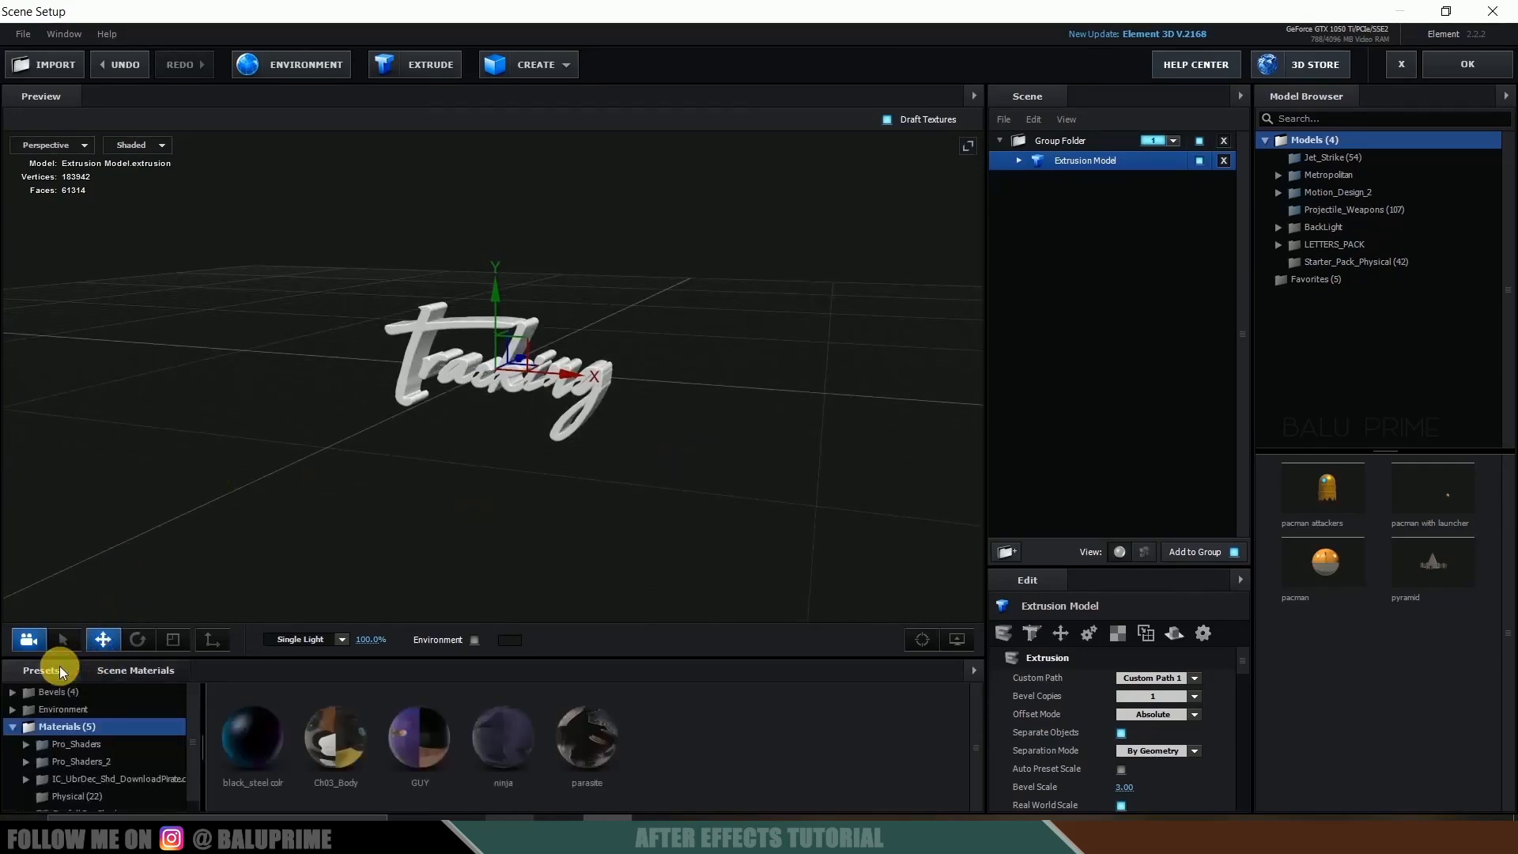
{"action": "left_click", "coordinate": [121, 688]}
{"action": "left_click", "coordinate": [95, 708]}
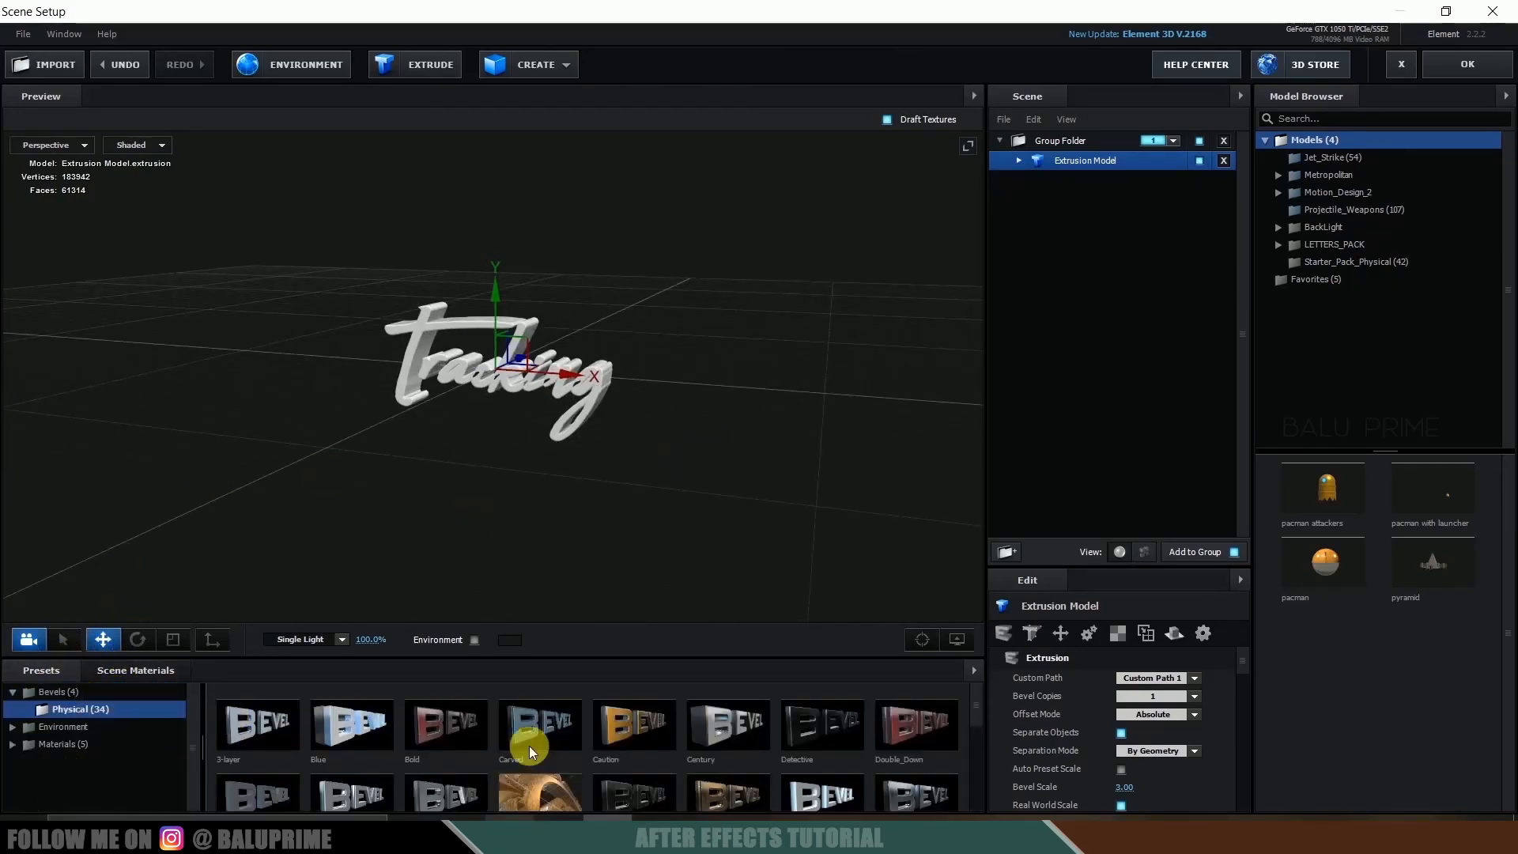
{"action": "left_click_drag", "start_coordinate": [893, 794], "coordinate": [1071, 167]}
{"action": "mouse_move", "coordinate": [681, 468]}
{"action": "left_mouse_down"}
{"action": "mouse_move", "coordinate": [699, 417]}
{"action": "mouse_move", "coordinate": [699, 435]}
{"action": "mouse_move", "coordinate": [733, 400]}
{"action": "mouse_move", "coordinate": [697, 448]}
{"action": "left_mouse_up"}
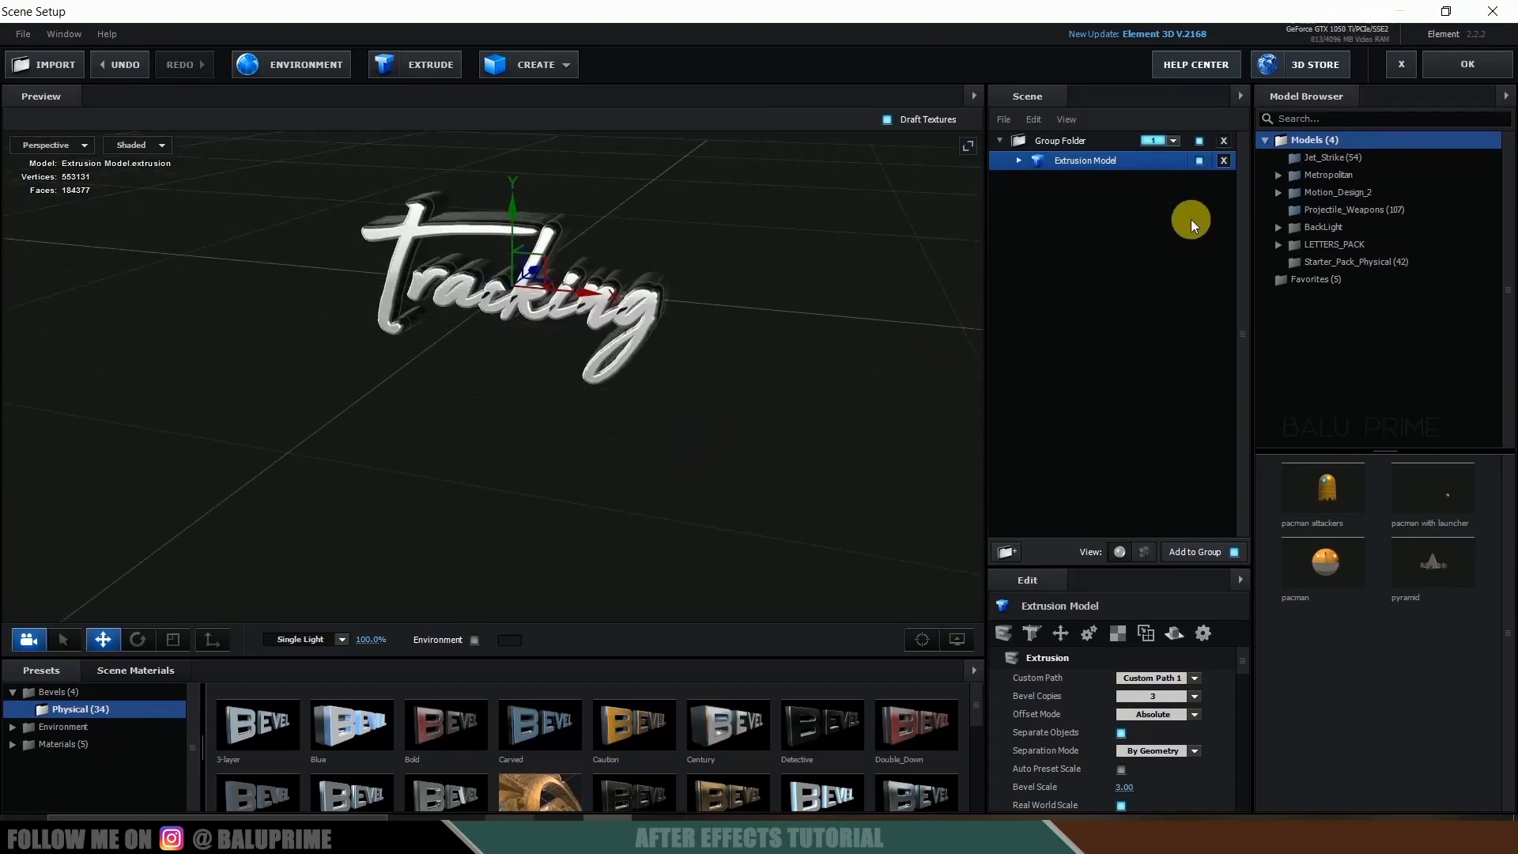
Step: Create a plane model in the scene and set its Size XY to 35, 35
{"action": "left_click", "coordinate": [563, 64]}
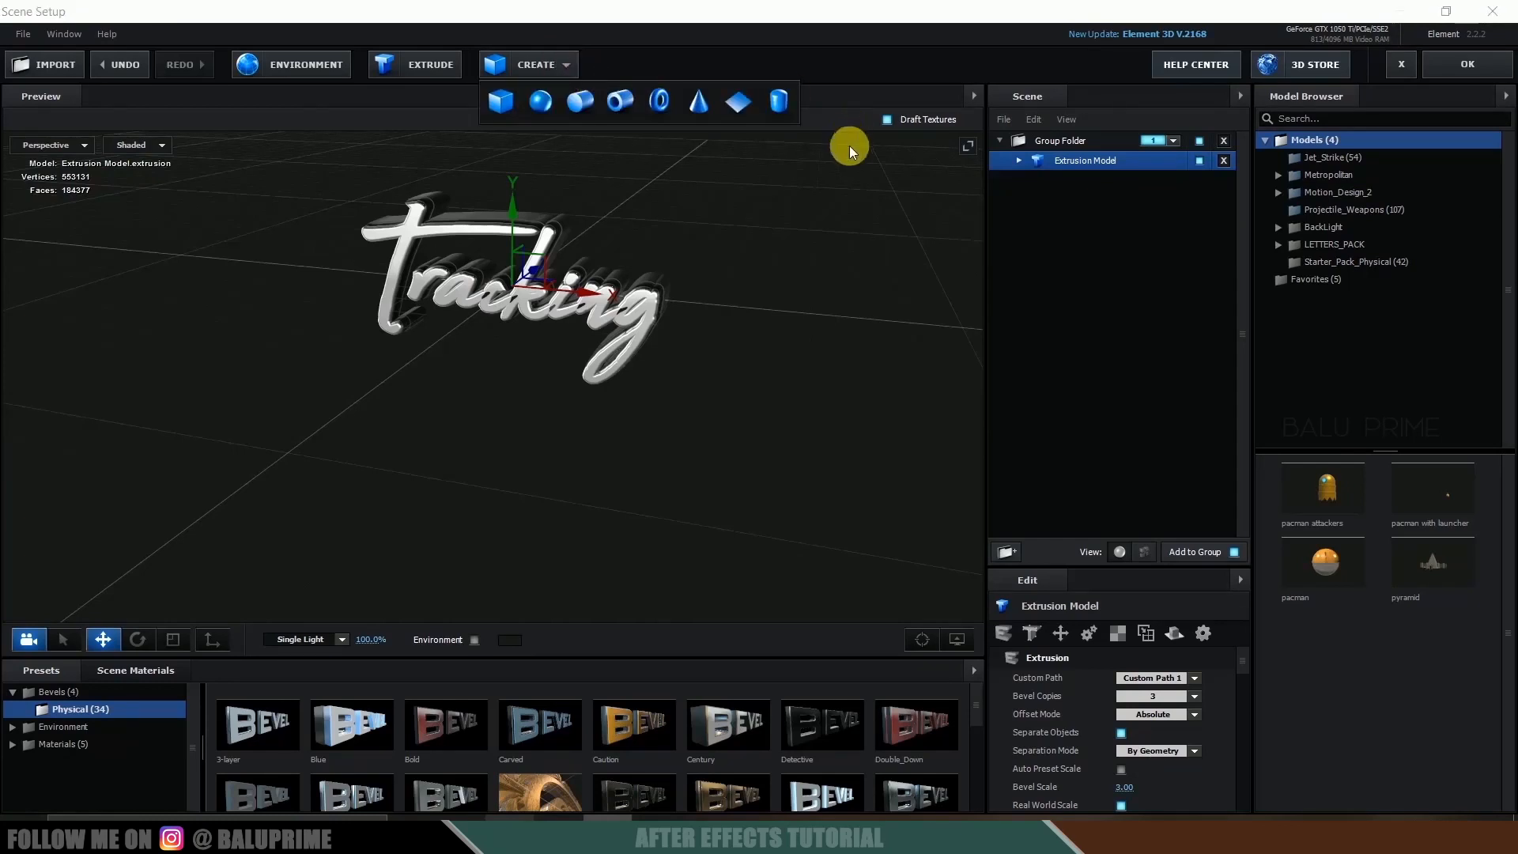
{"action": "left_click", "coordinate": [737, 102]}
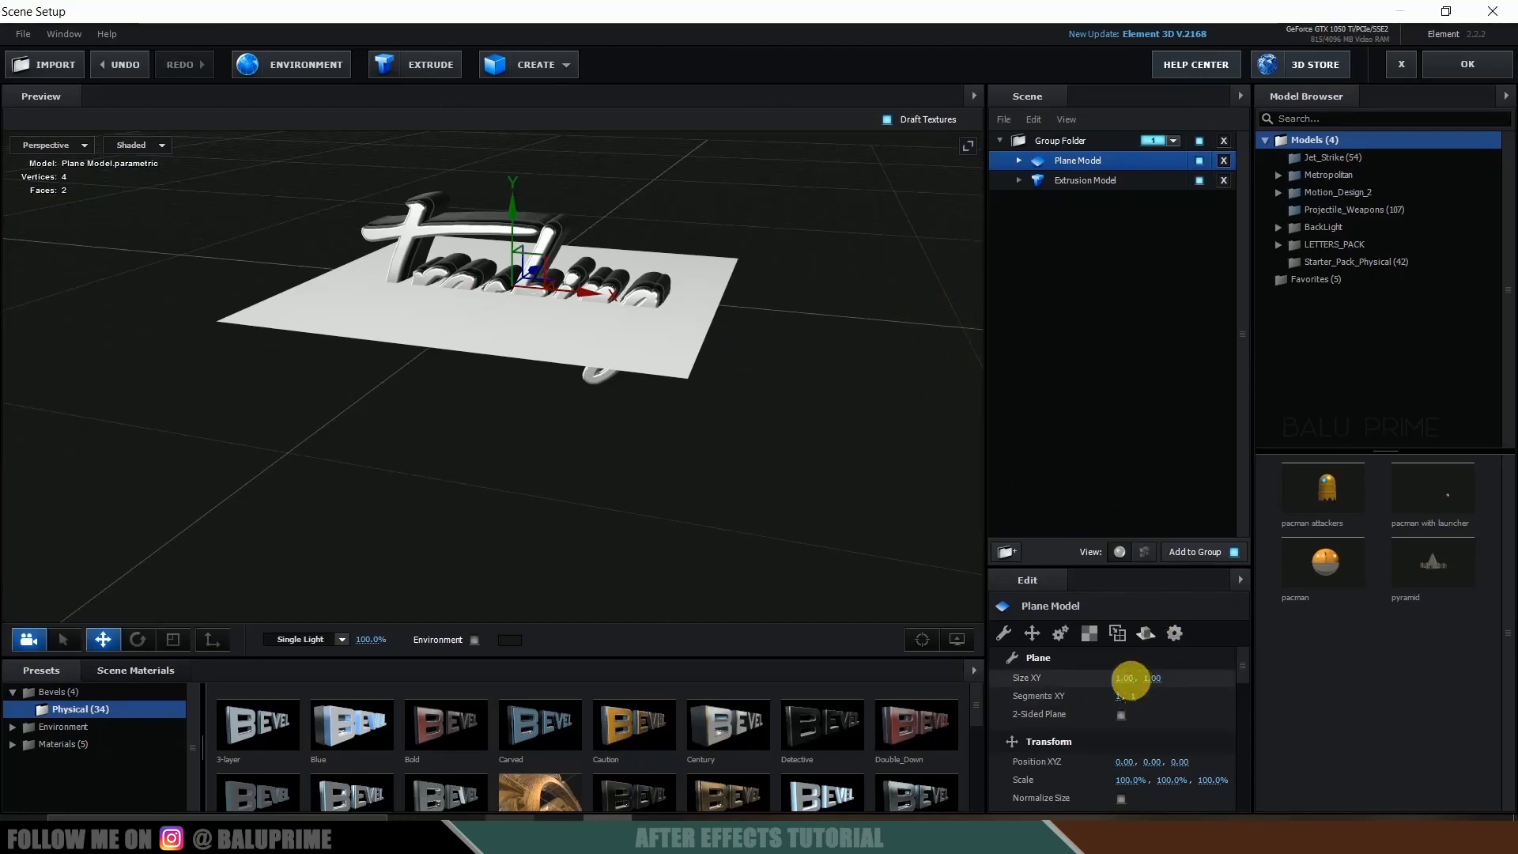
{"action": "left_click", "coordinate": [1129, 679]}
{"action": "type", "text": "35"}
{"action": "left_click", "coordinate": [1133, 683]}
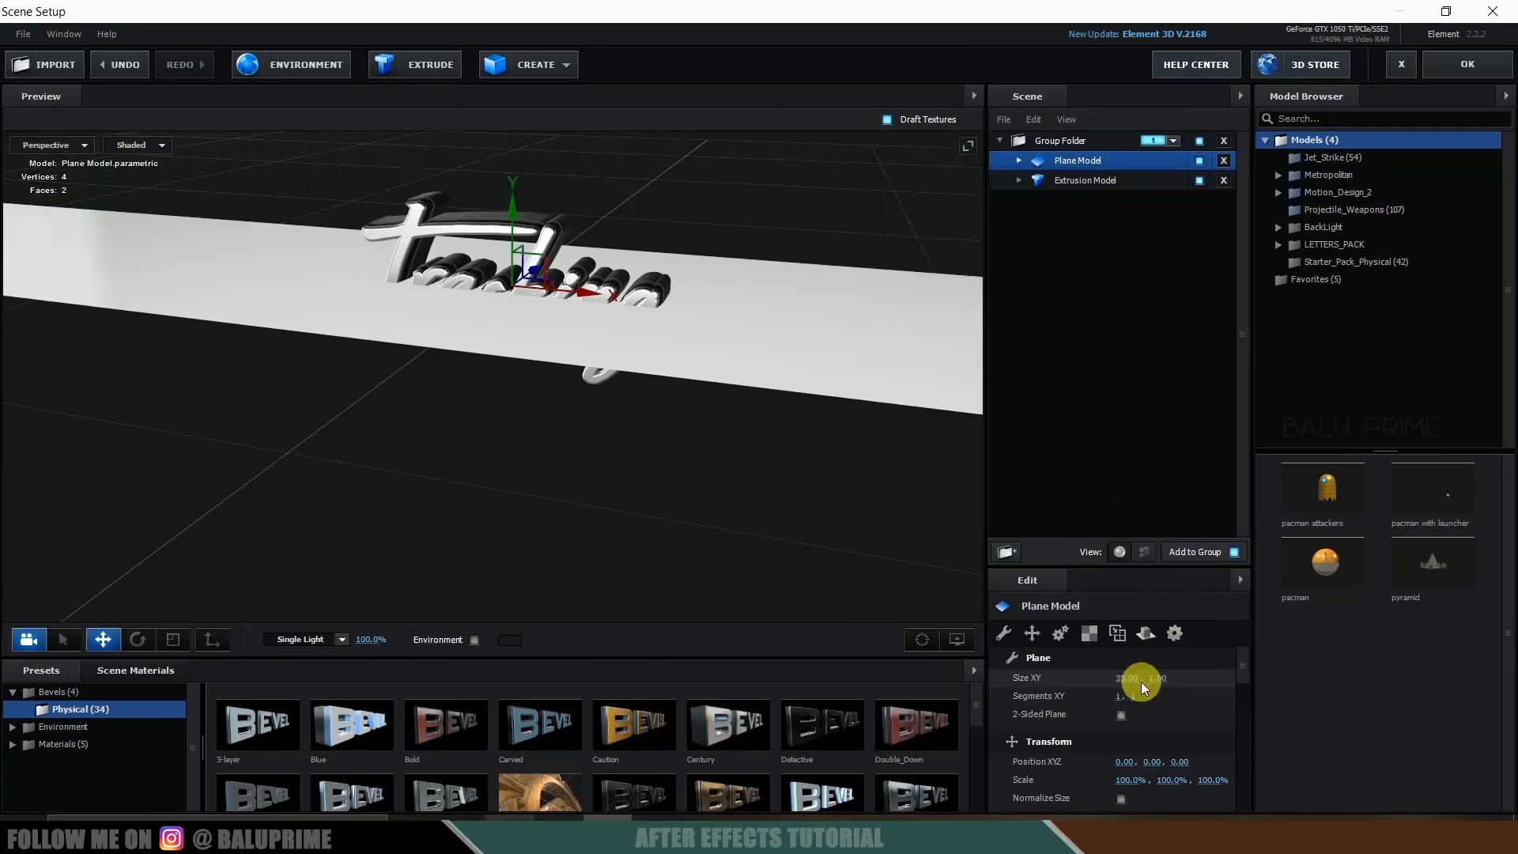
{"action": "type", "text": "35"}
{"action": "key", "text": "Return"}
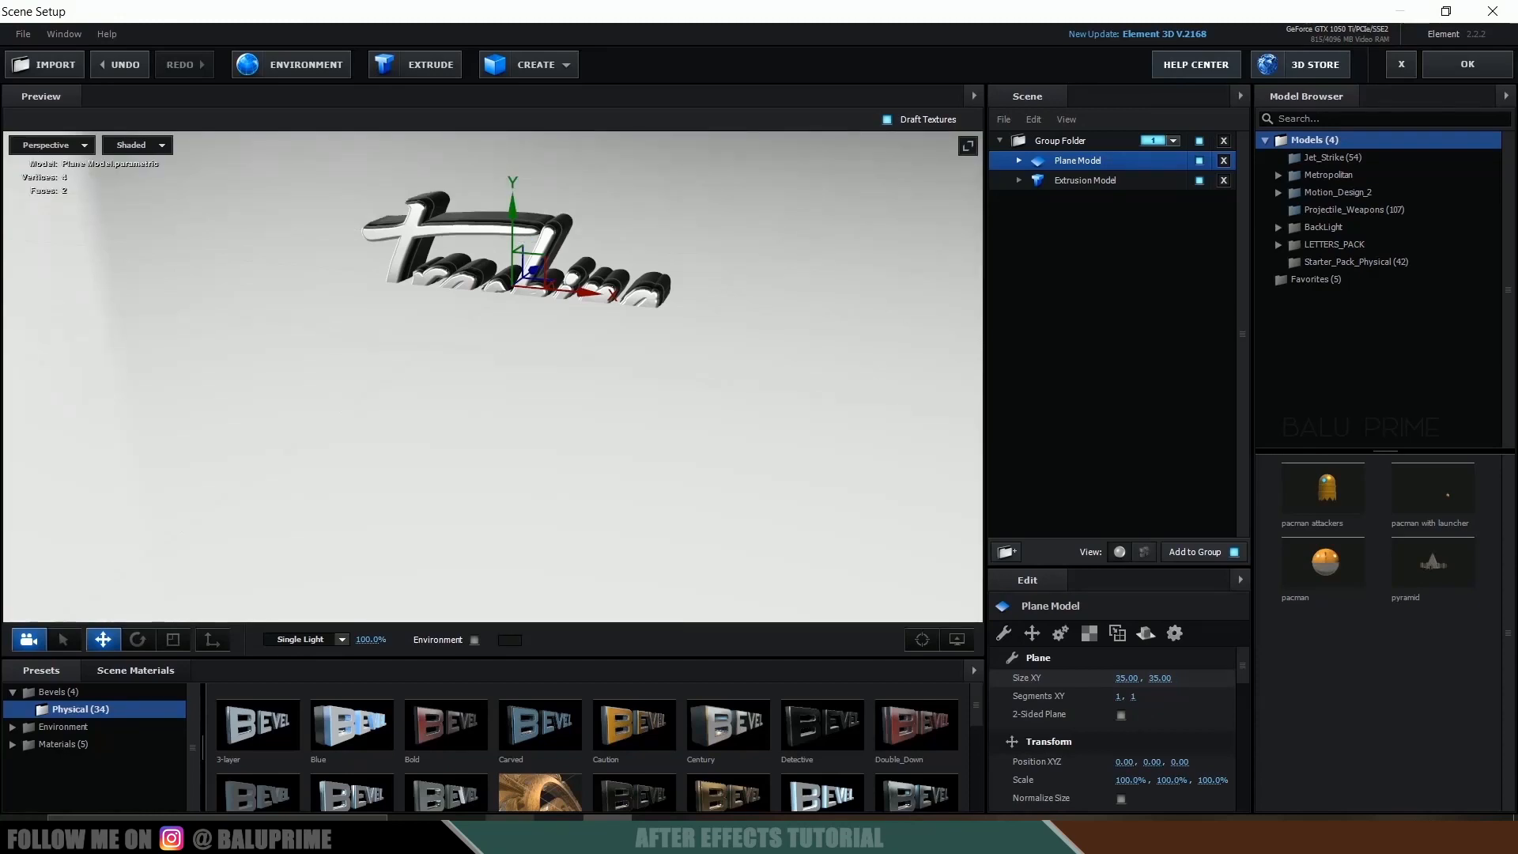
Step: Raise the extrusion model along the Y axis until the text stands above the plane
{"action": "left_click", "coordinate": [1069, 182]}
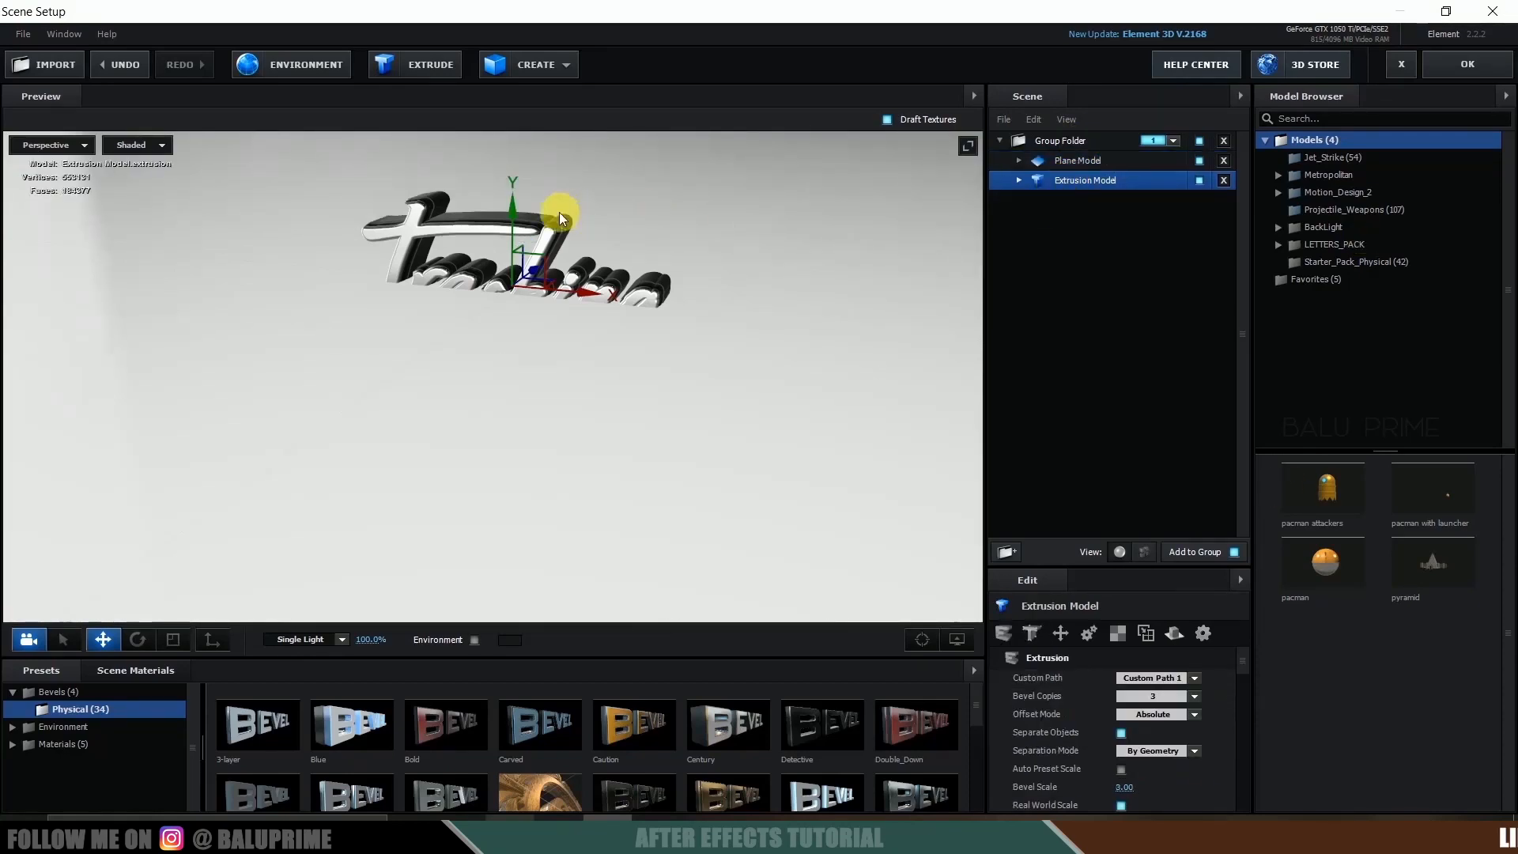
{"action": "left_click_drag", "start_coordinate": [514, 220], "coordinate": [521, 125]}
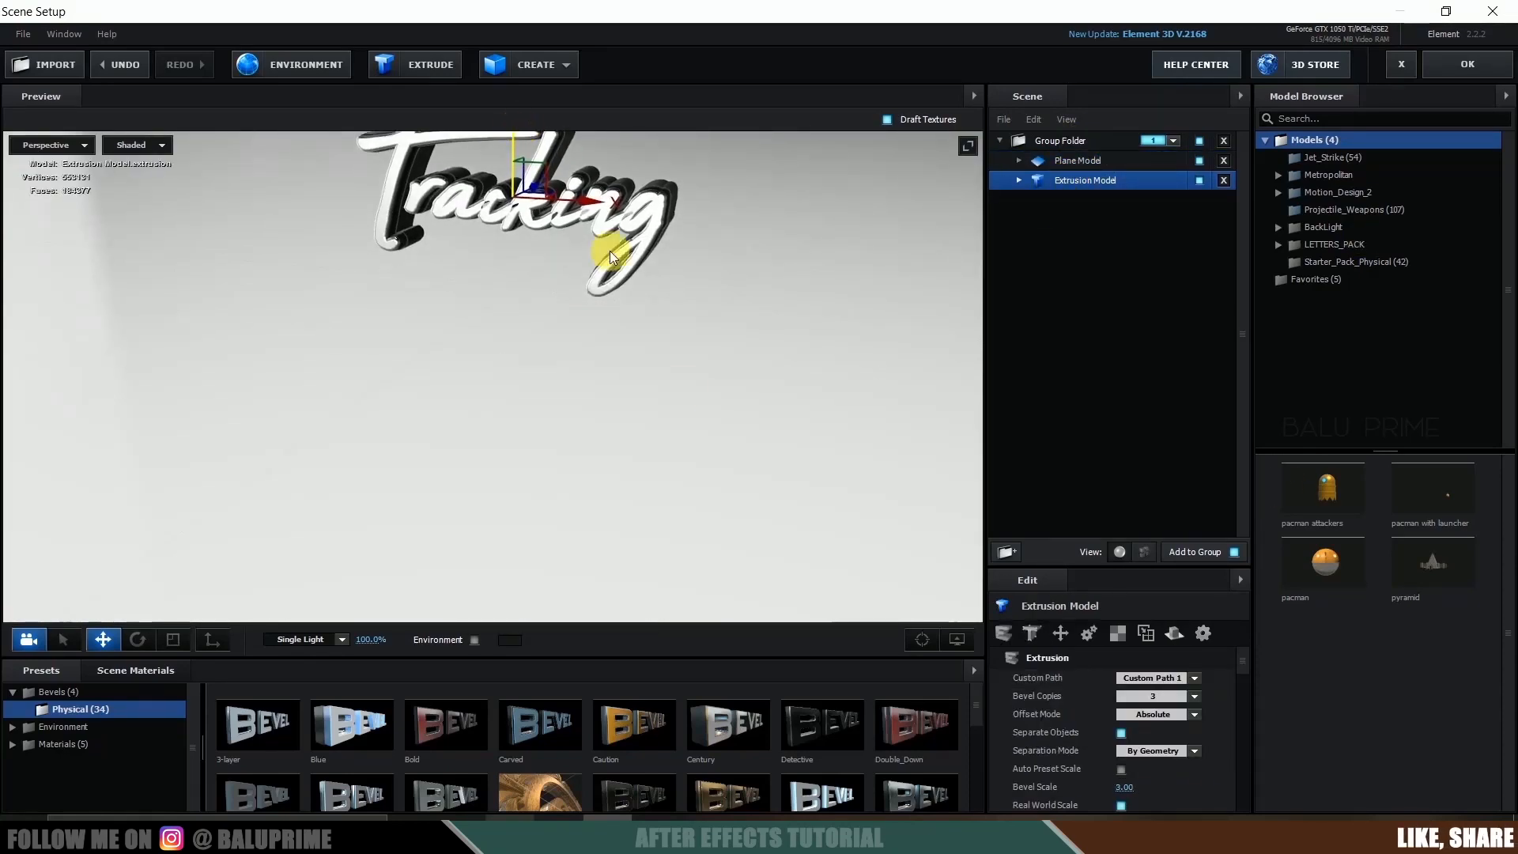
{"action": "left_click_drag", "start_coordinate": [676, 406], "coordinate": [710, 381]}
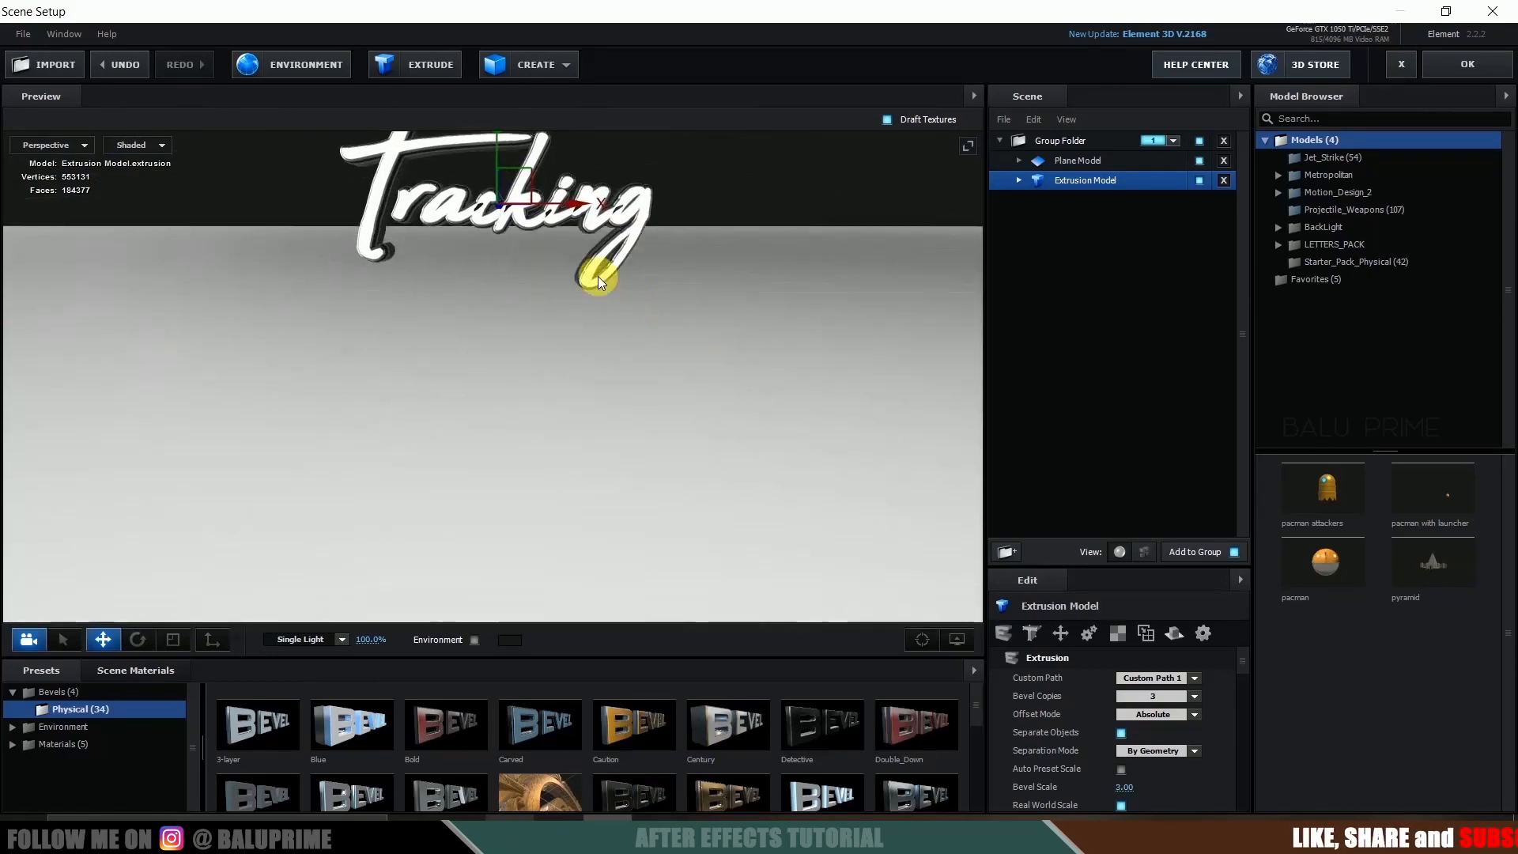
{"action": "left_click_drag", "start_coordinate": [598, 277], "coordinate": [492, 149]}
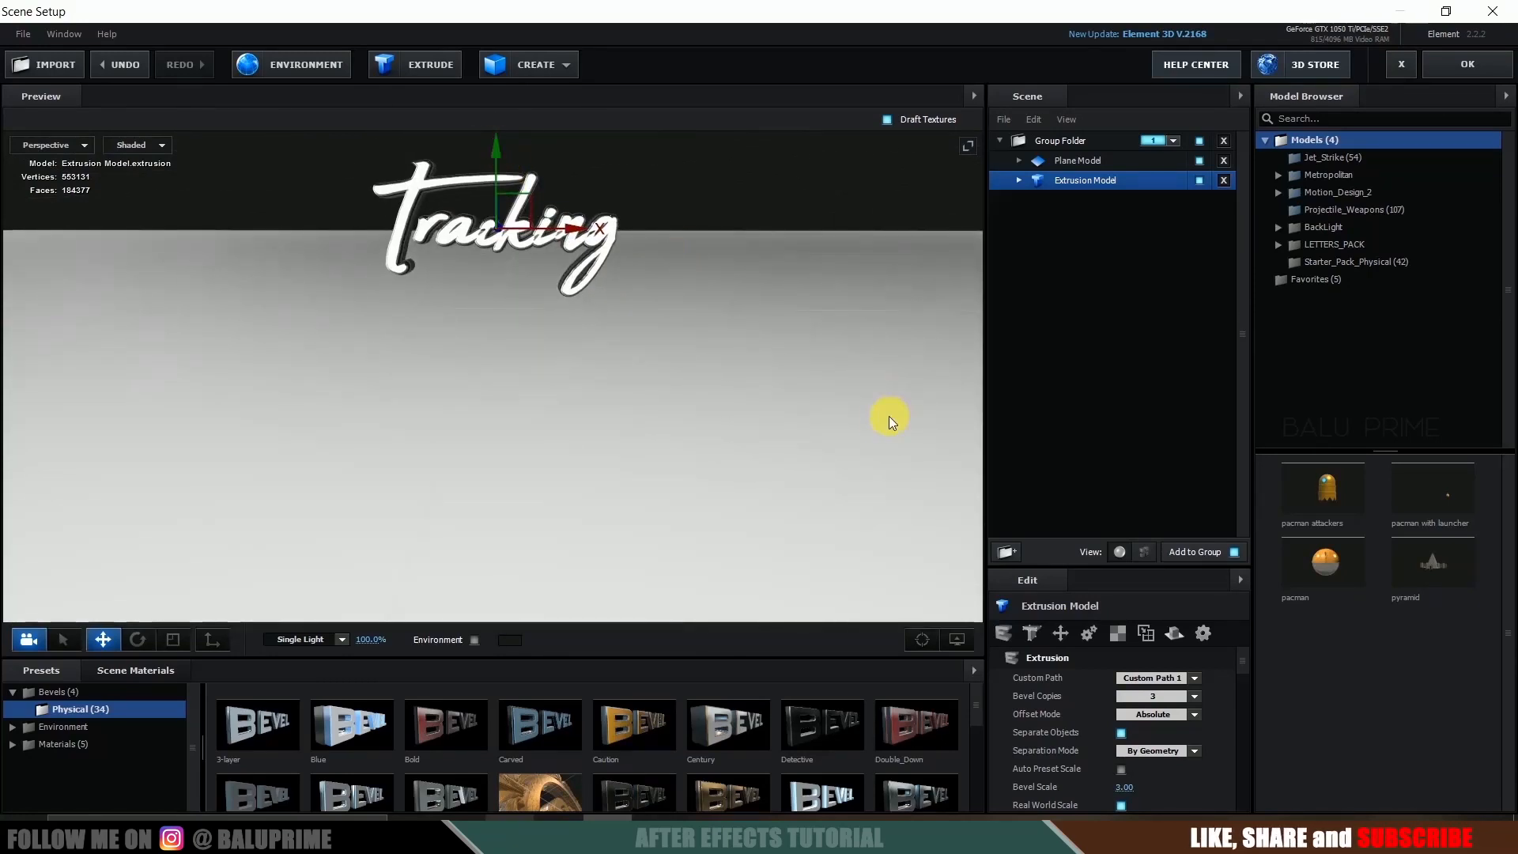
Step: Apply the Physical Matte_Shadow material to the plane model and accept the scene setup
{"action": "left_click", "coordinate": [1084, 163]}
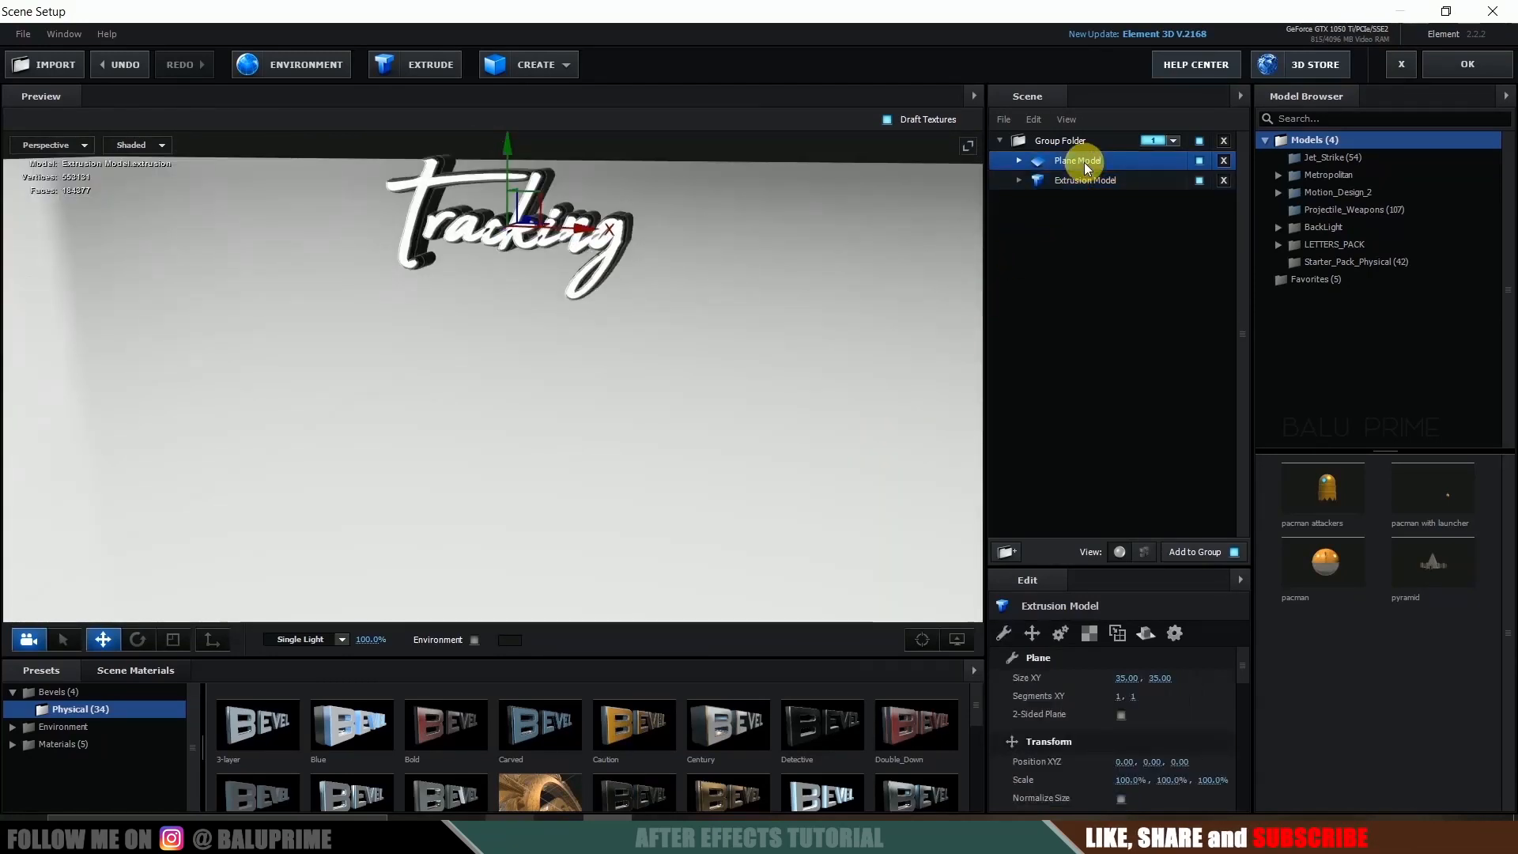
{"action": "double_click", "coordinate": [65, 743]}
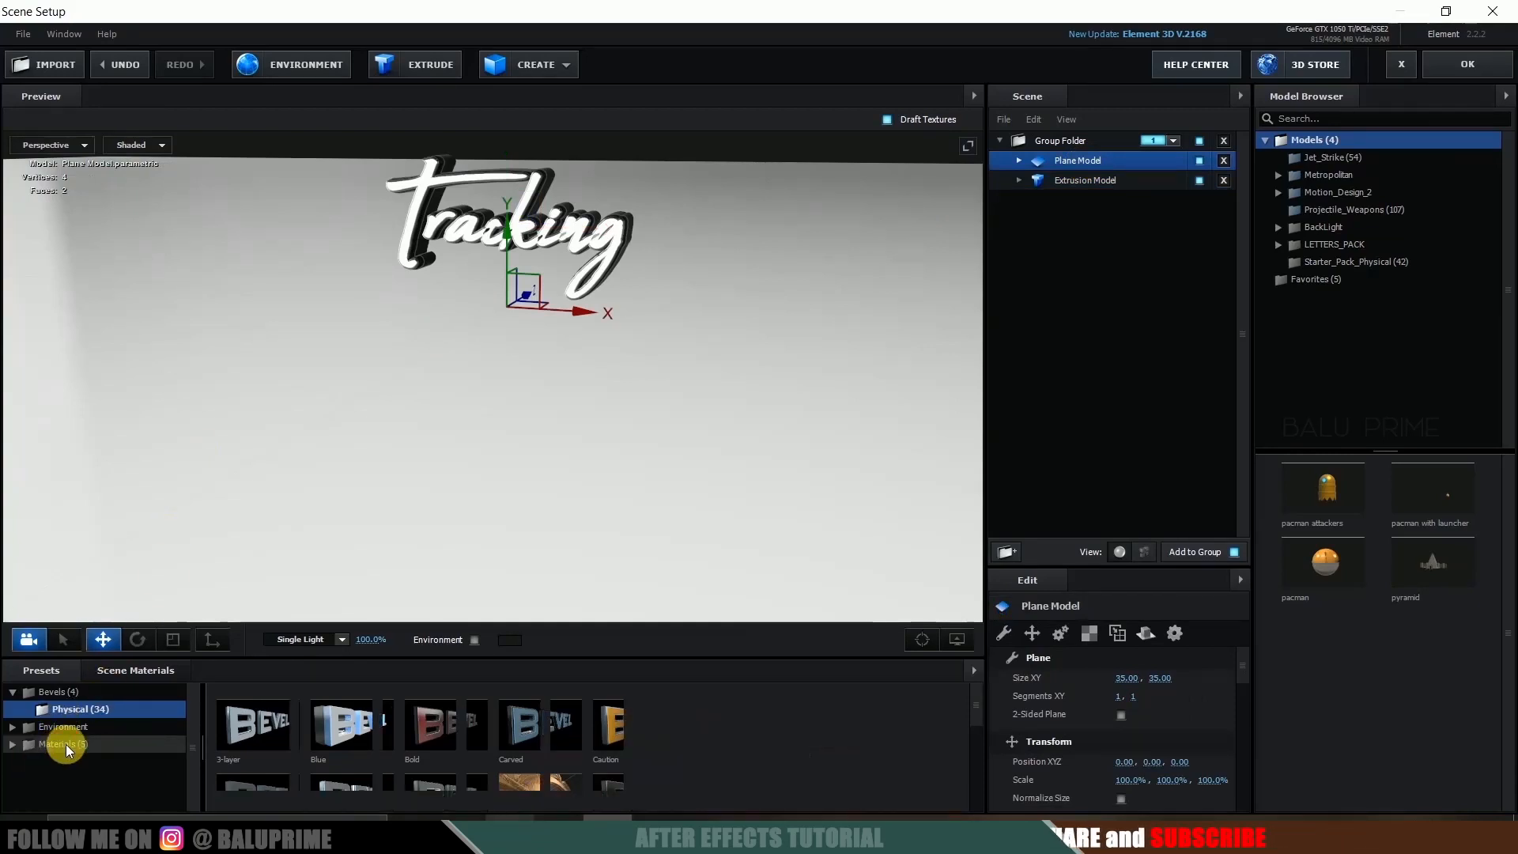
{"action": "left_click", "coordinate": [67, 784]}
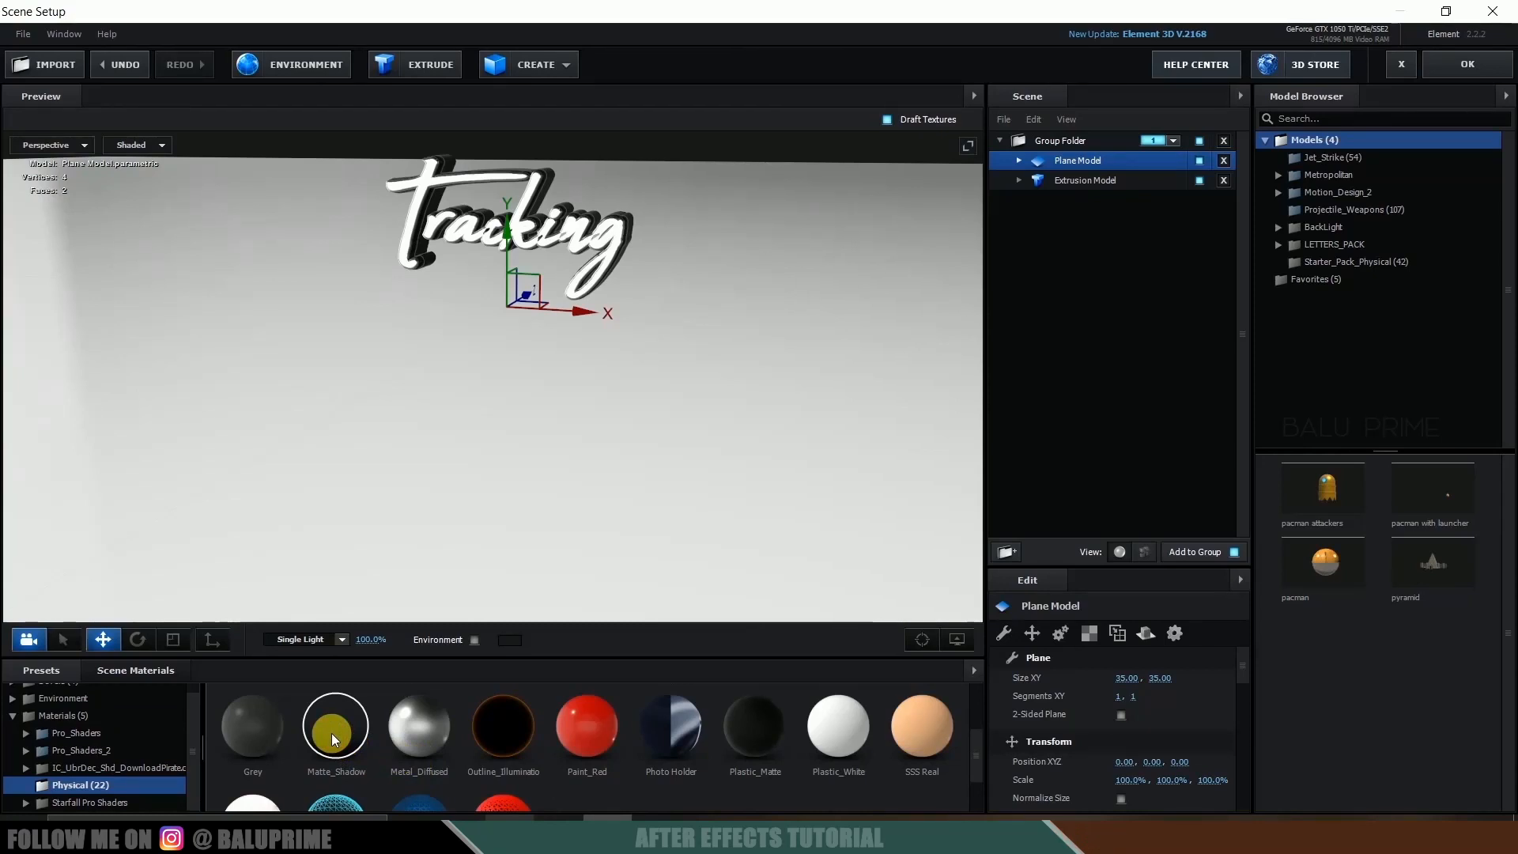
{"action": "left_click_drag", "start_coordinate": [331, 733], "coordinate": [1093, 158]}
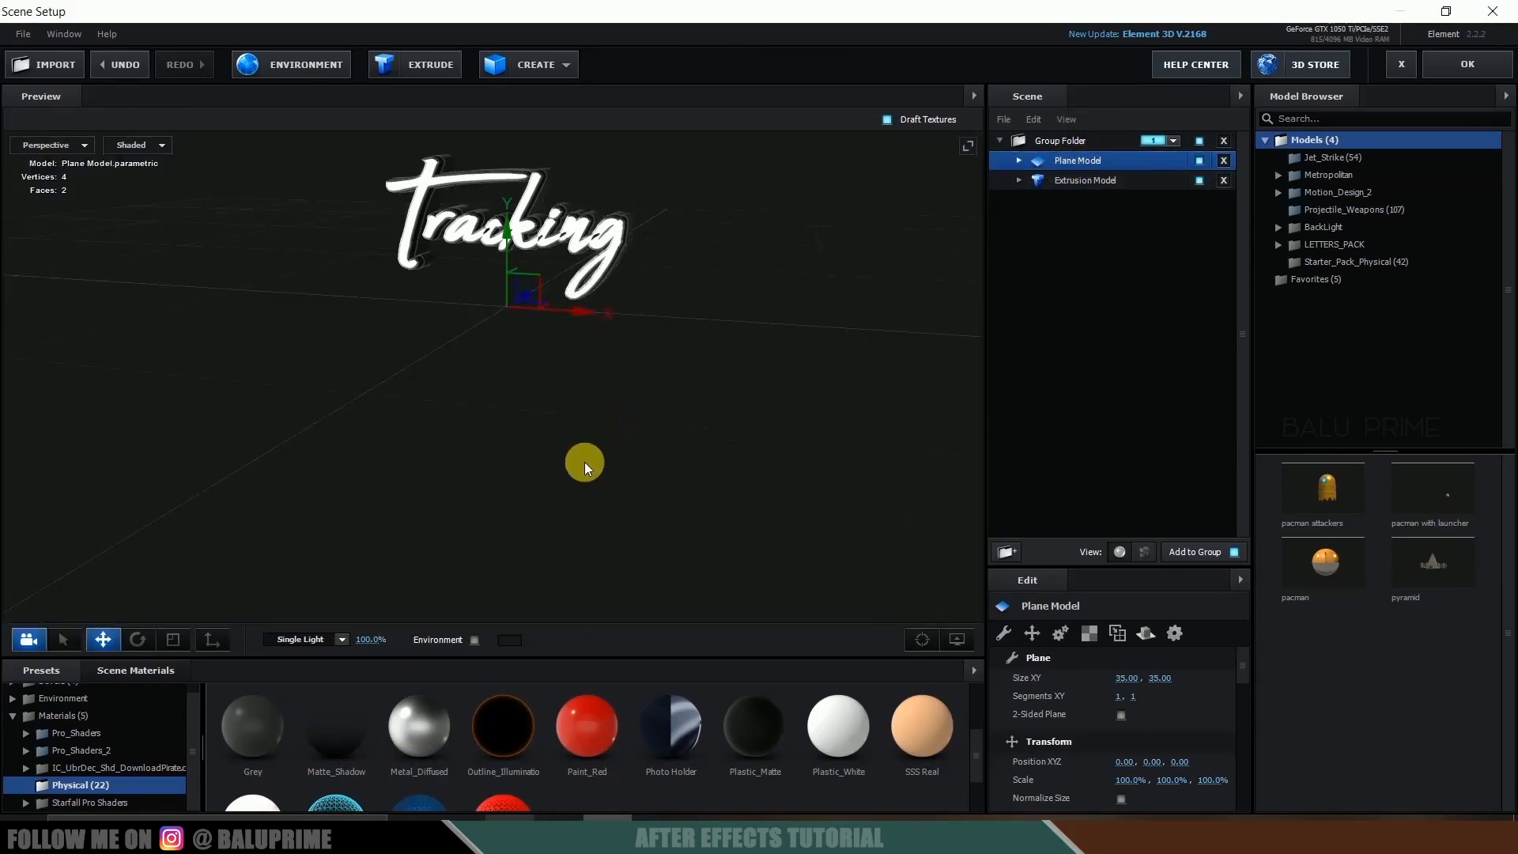
{"action": "left_click", "coordinate": [1467, 64]}
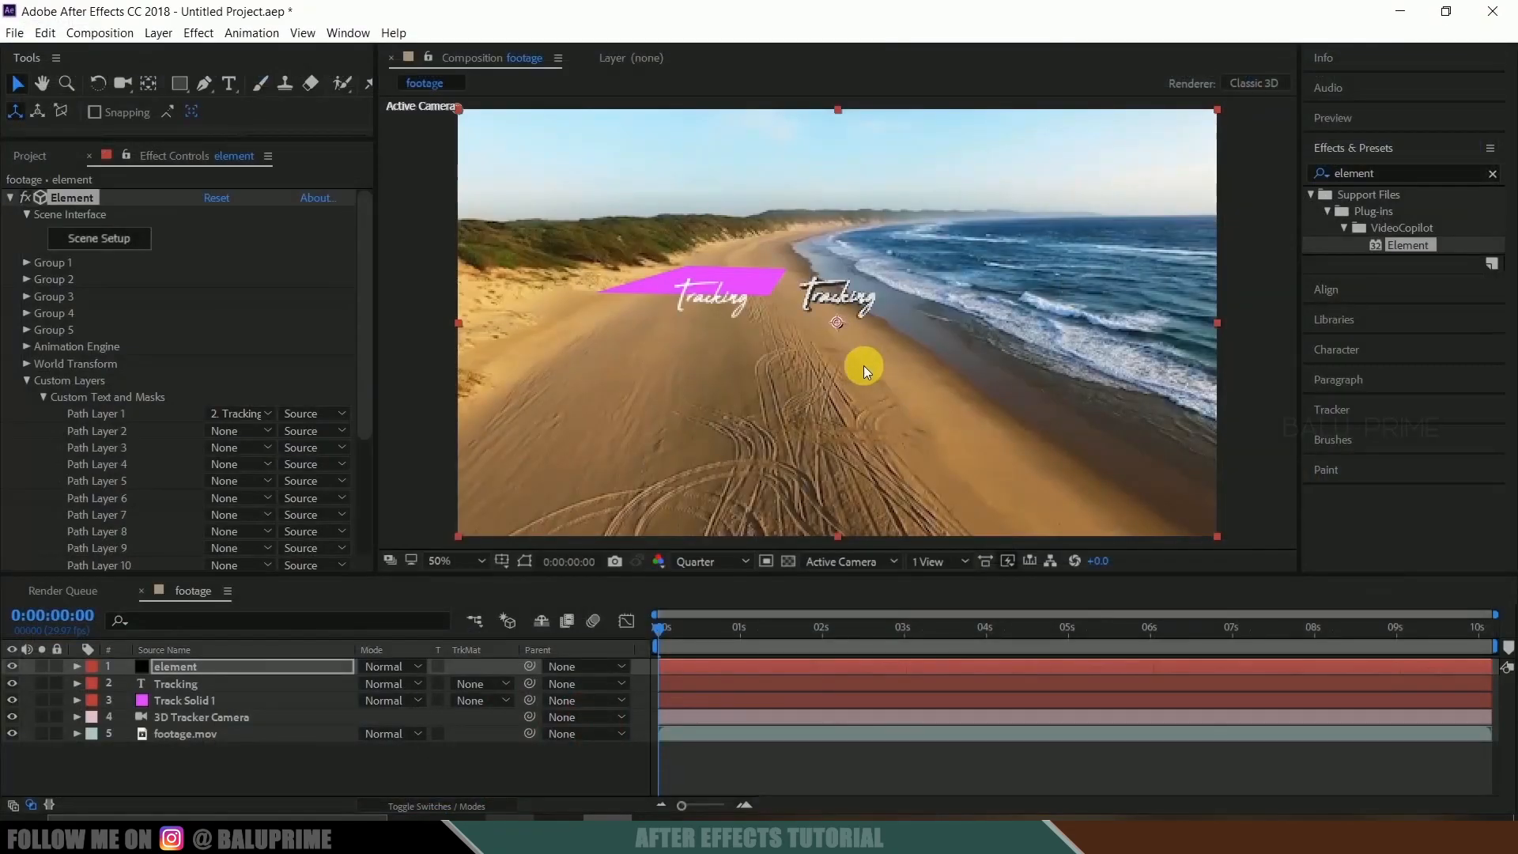
Step: Create a group null for Group 1 of the Element effect on the element layer
{"action": "left_click", "coordinate": [176, 666]}
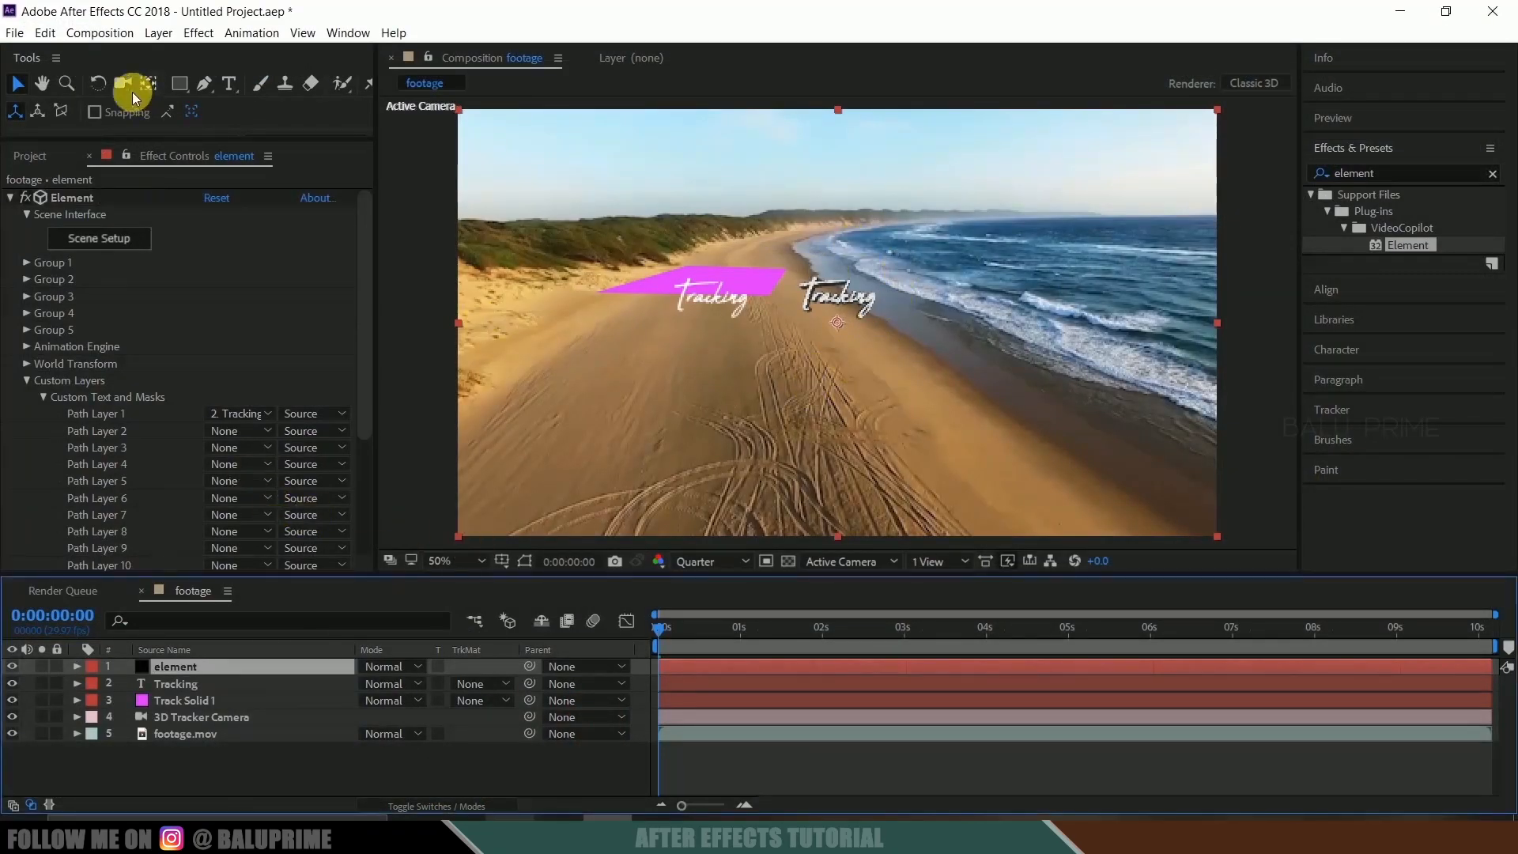
{"action": "left_click", "coordinate": [25, 263]}
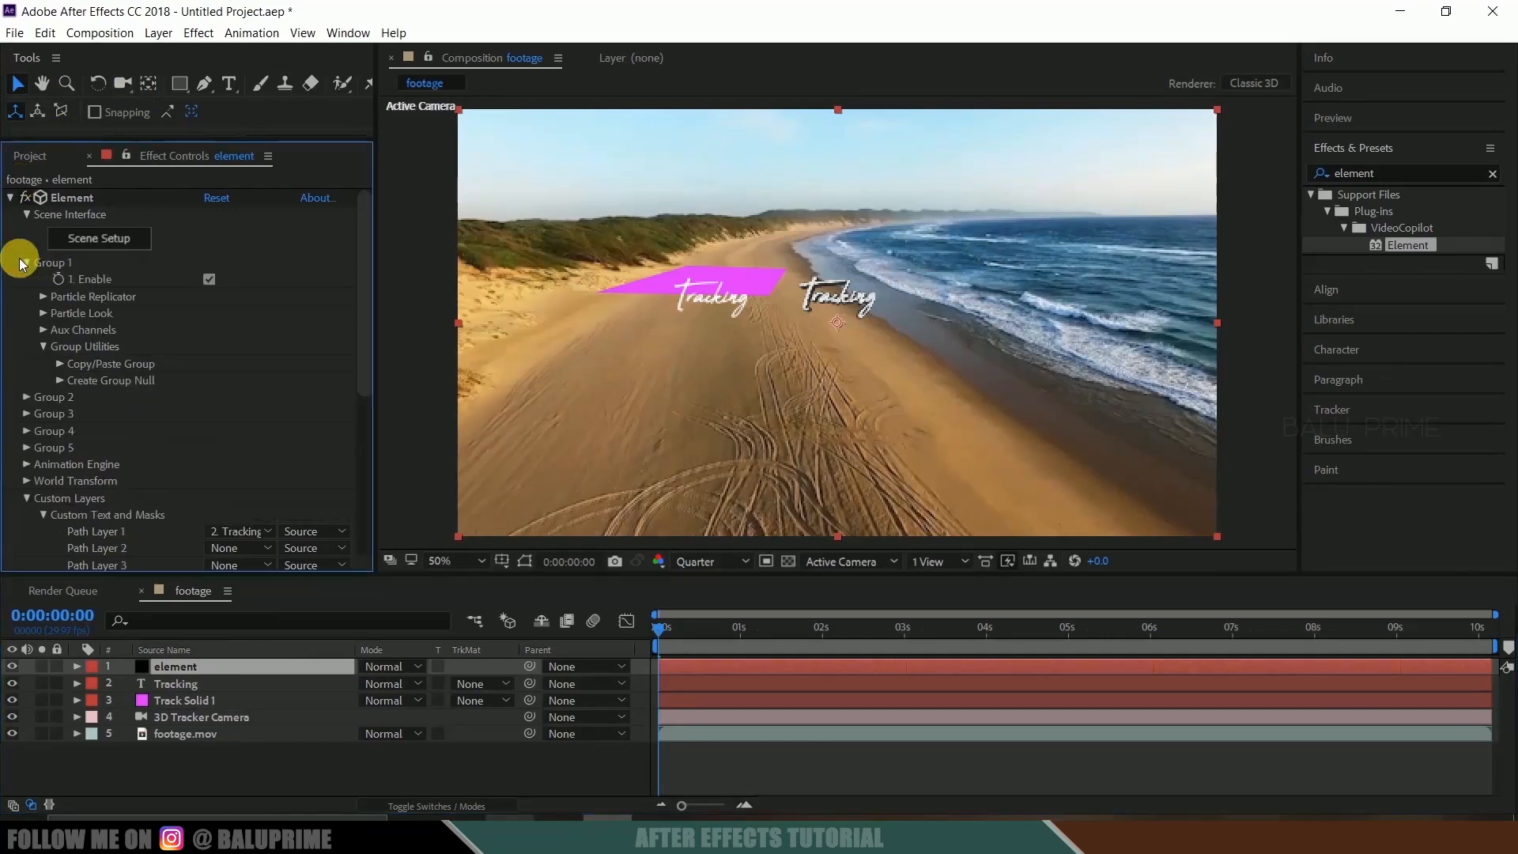
{"action": "left_click", "coordinate": [59, 380]}
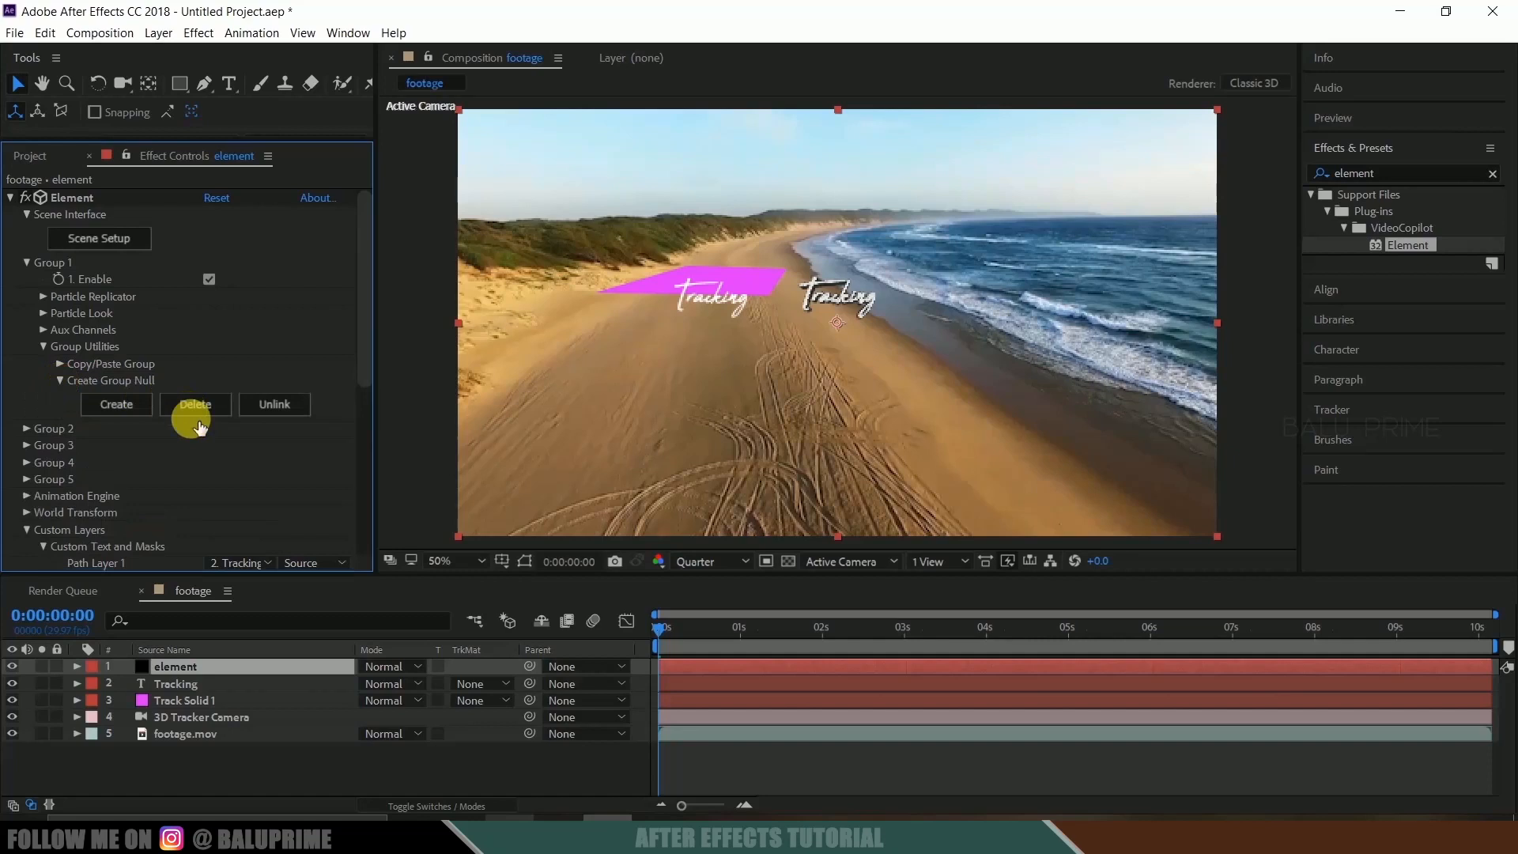
{"action": "left_click", "coordinate": [115, 410]}
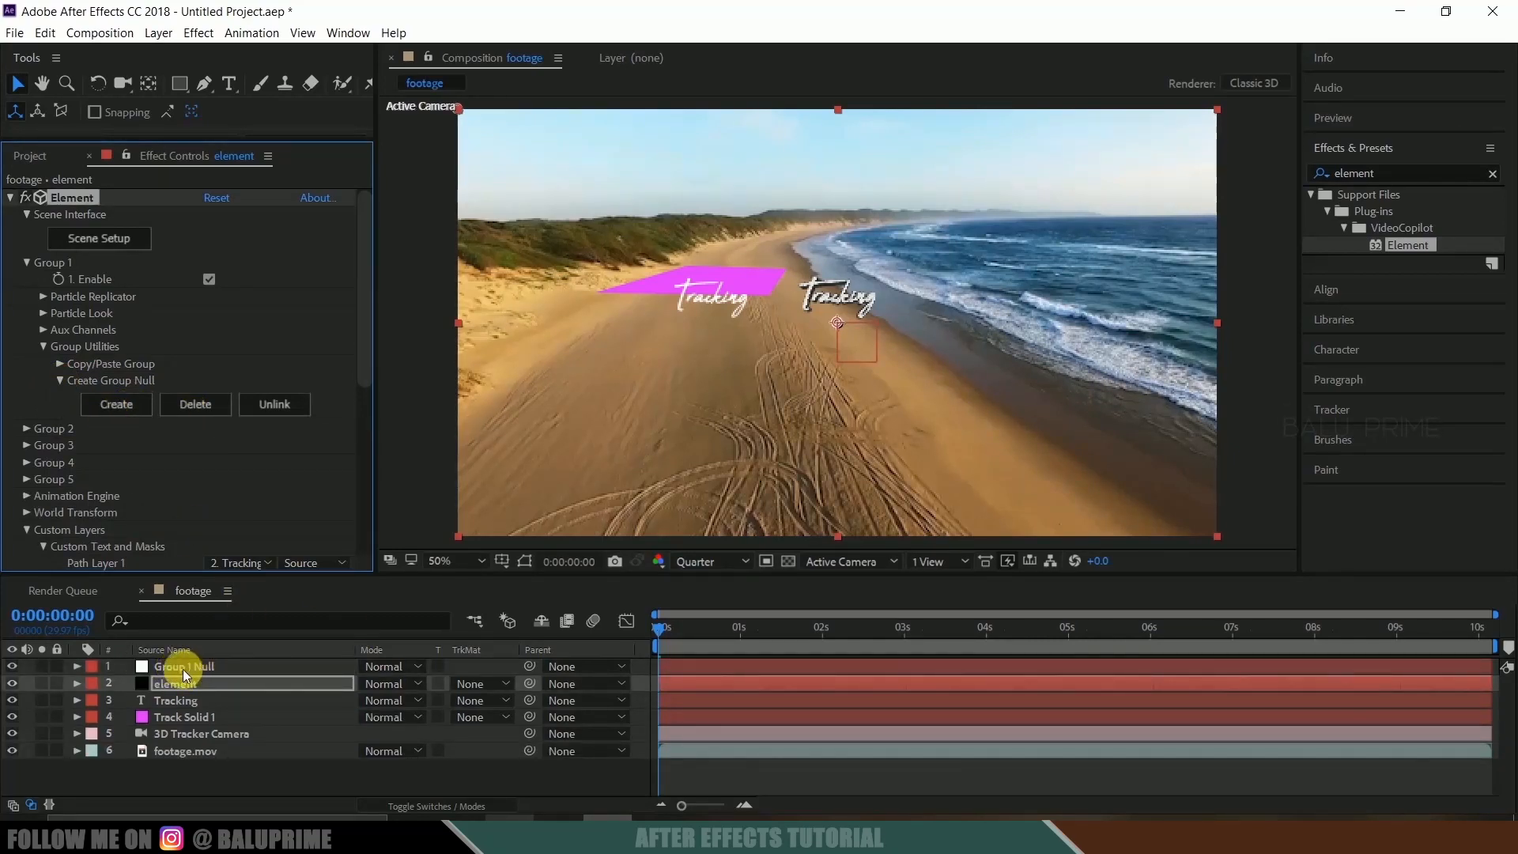
Step: Copy the Position property of Track Solid 1 and paste it onto Group 1 Null
{"action": "left_click", "coordinate": [183, 715]}
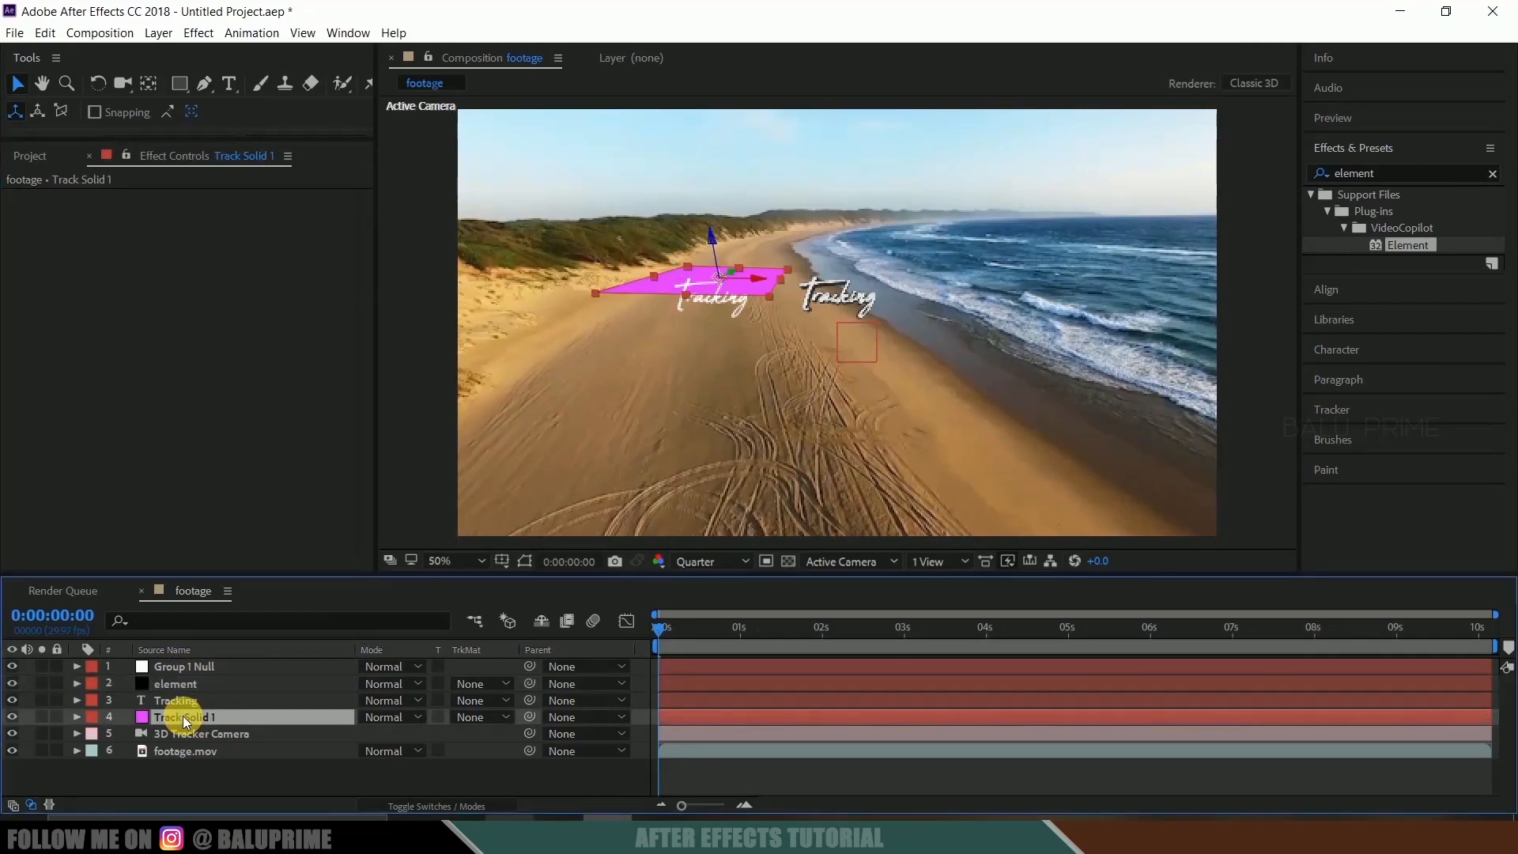
{"action": "key", "text": "p"}
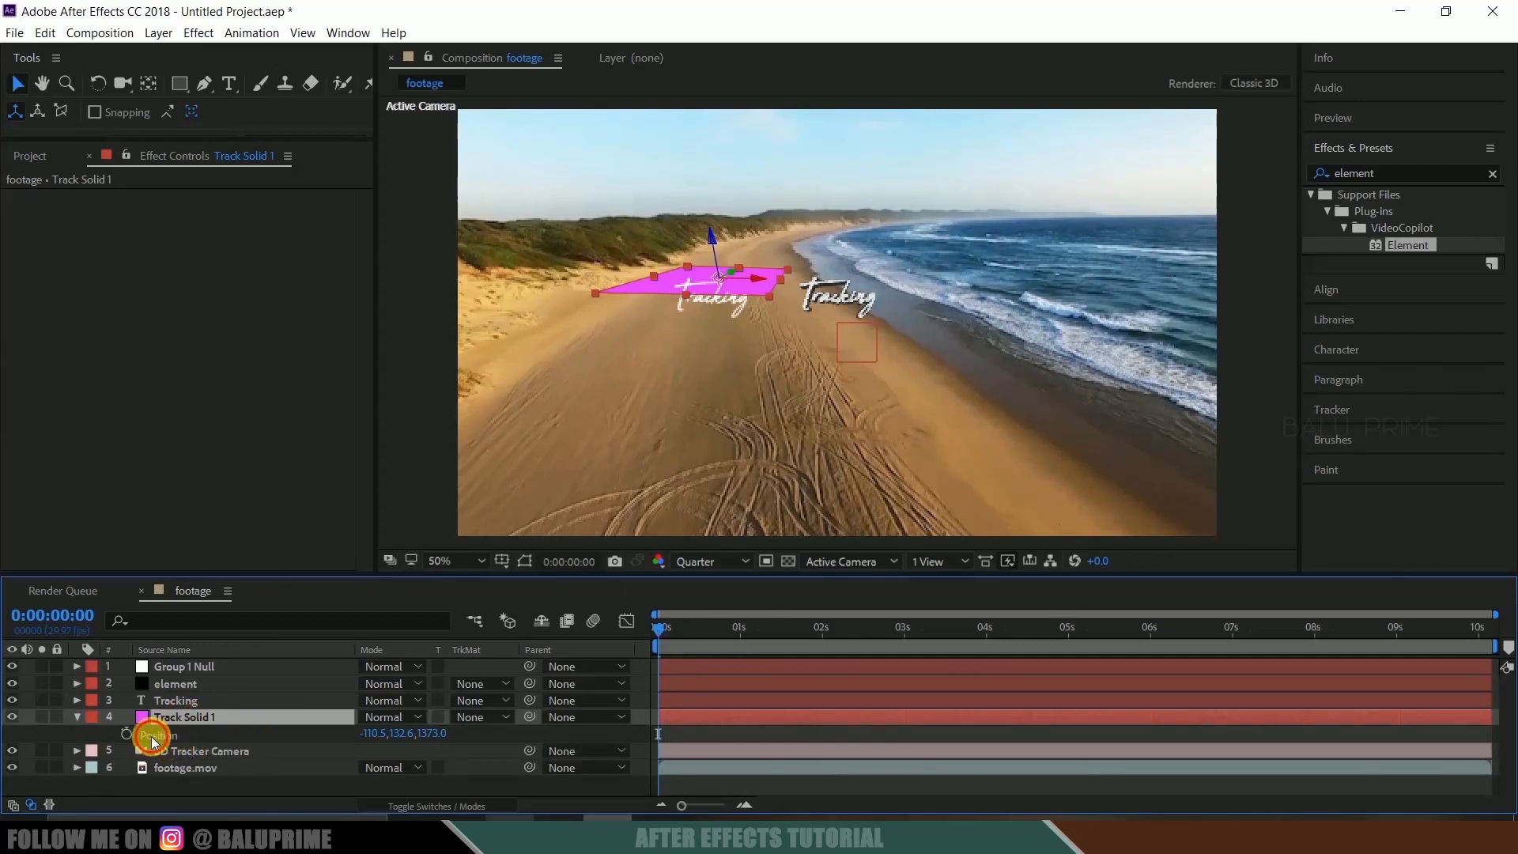
{"action": "key", "text": "Return"}
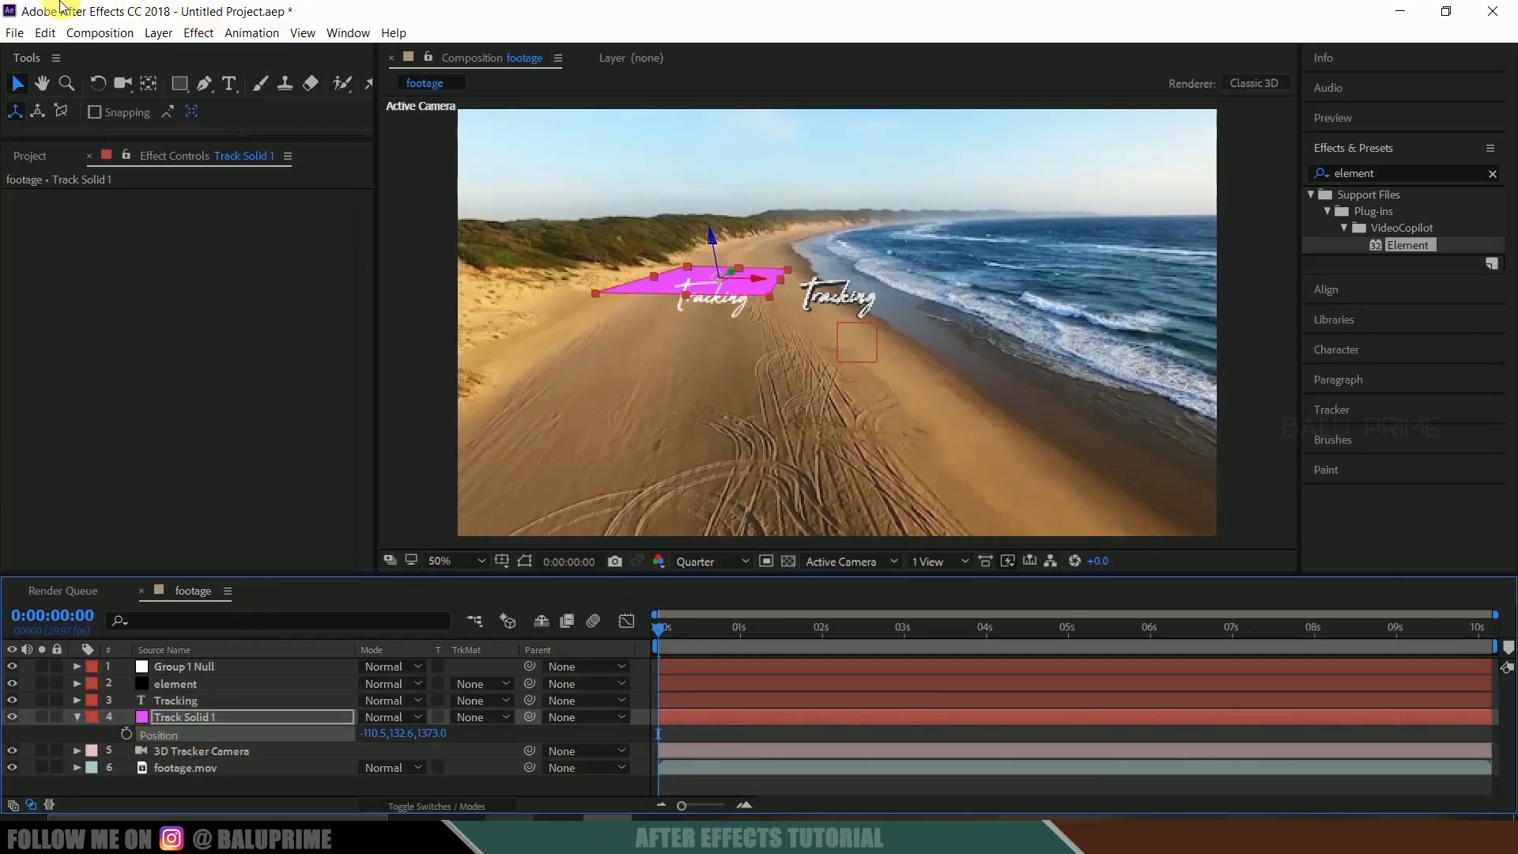
{"action": "left_click", "coordinate": [45, 32]}
{"action": "left_click", "coordinate": [71, 135]}
{"action": "left_click", "coordinate": [162, 666]}
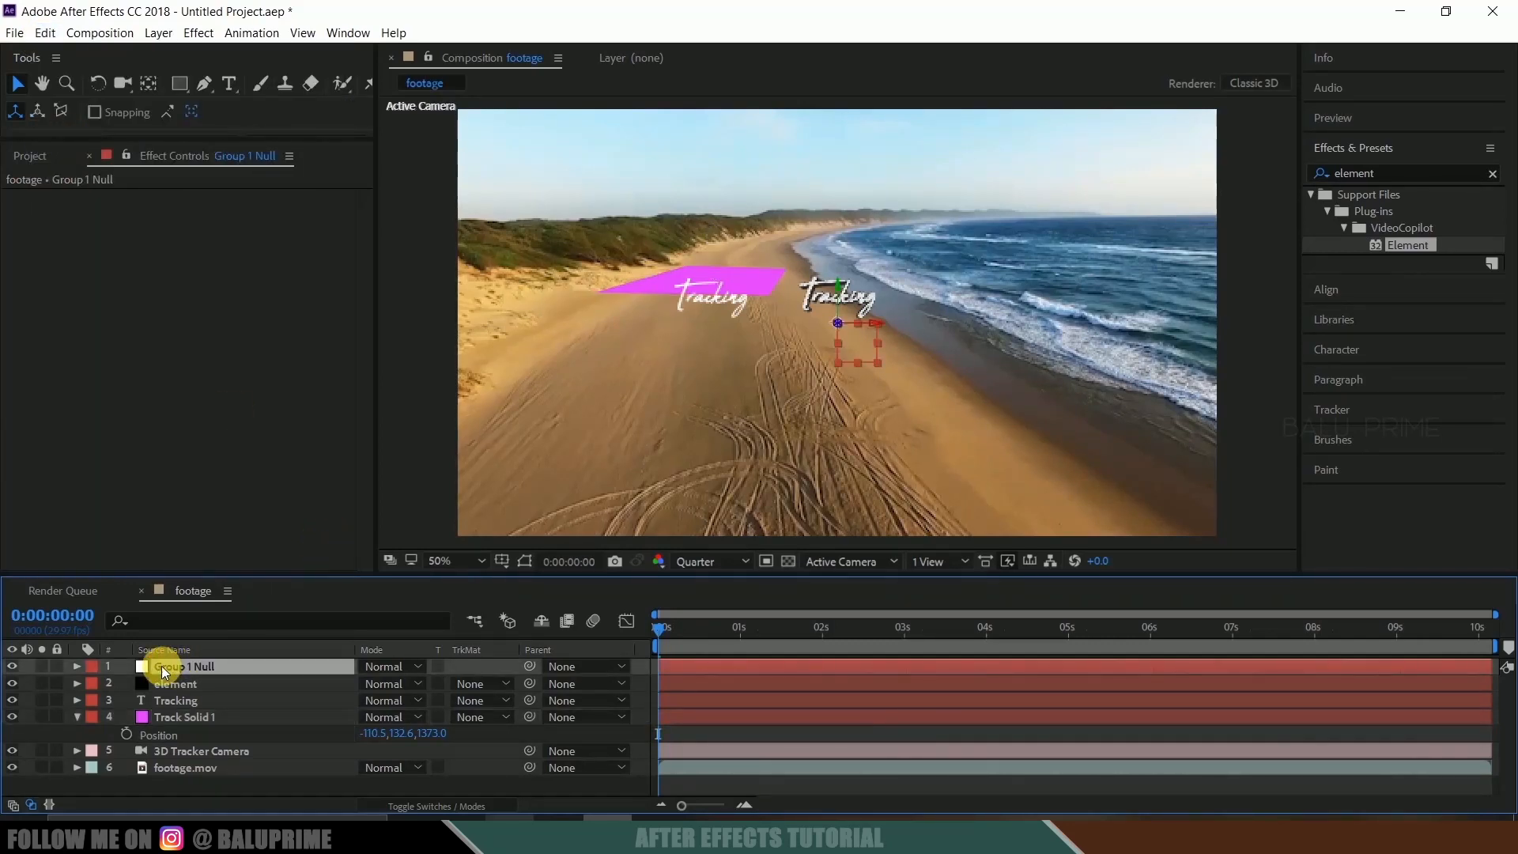
{"action": "key", "text": "p"}
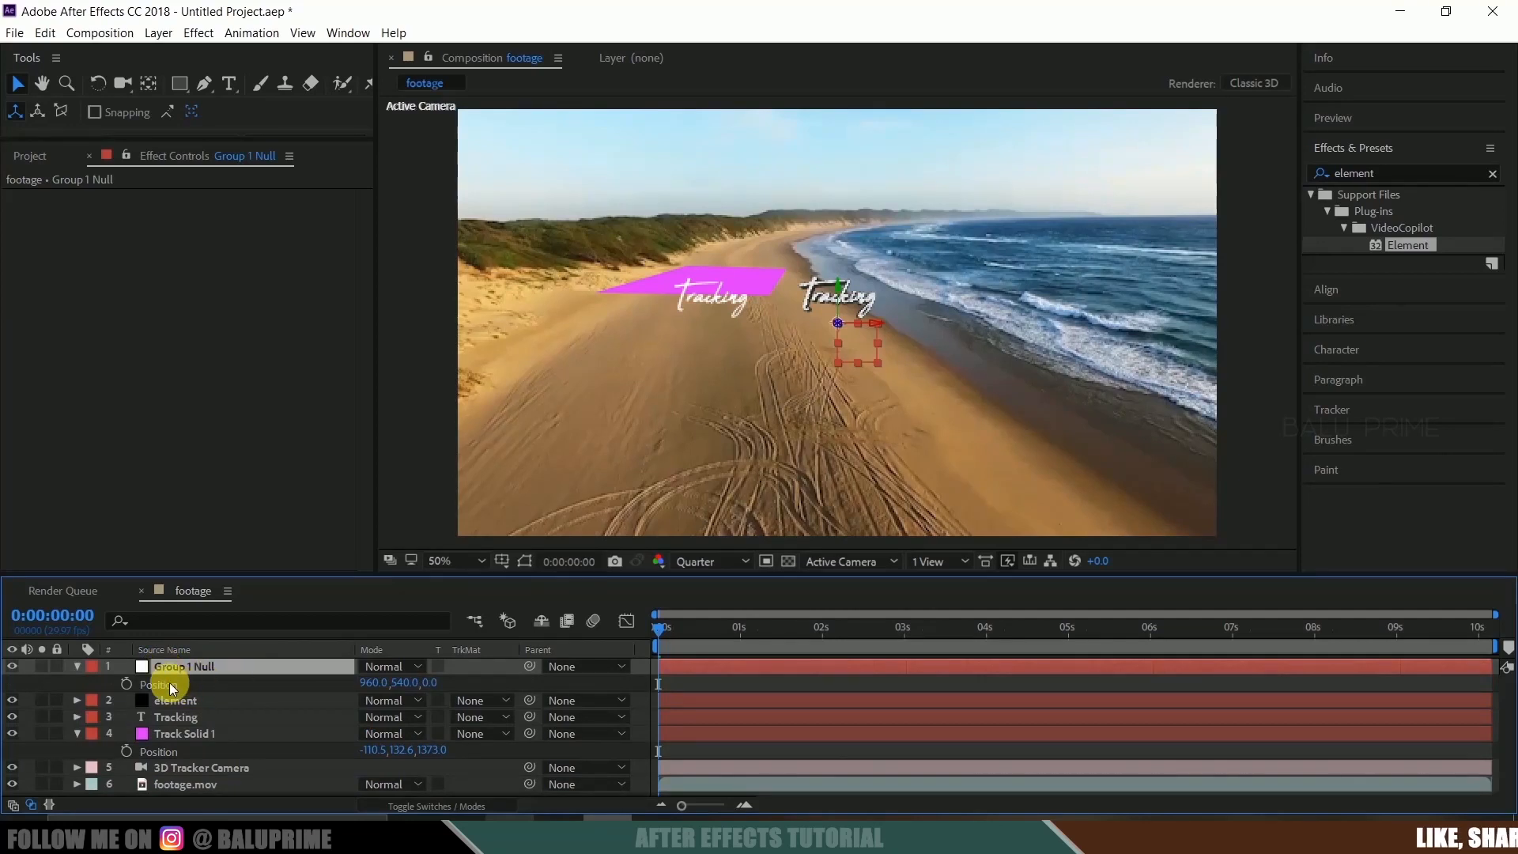
{"action": "left_click", "coordinate": [169, 683]}
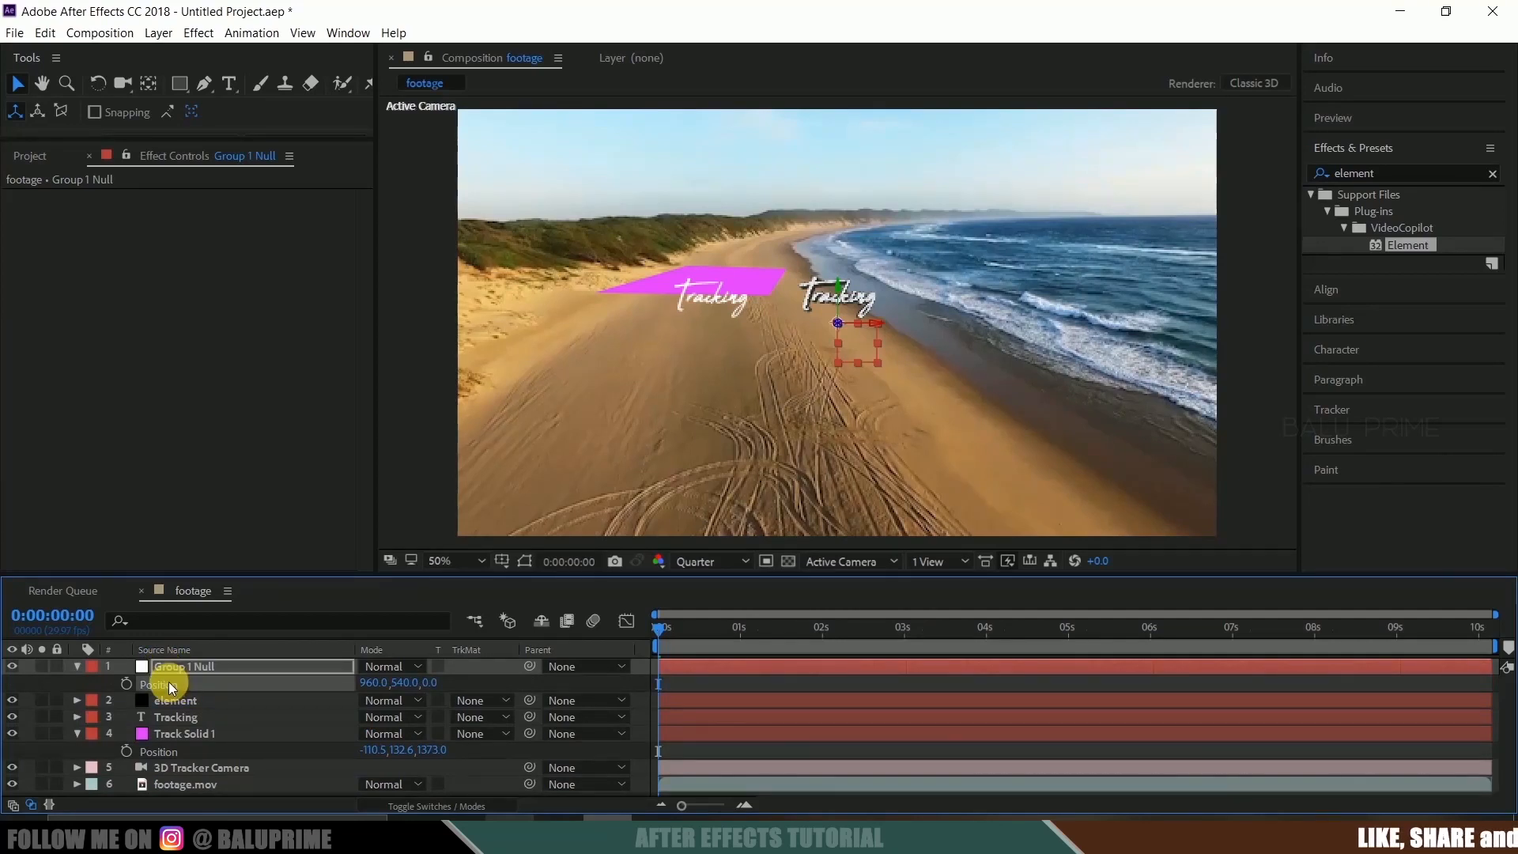
{"action": "left_click", "coordinate": [45, 32]}
{"action": "left_click", "coordinate": [105, 211]}
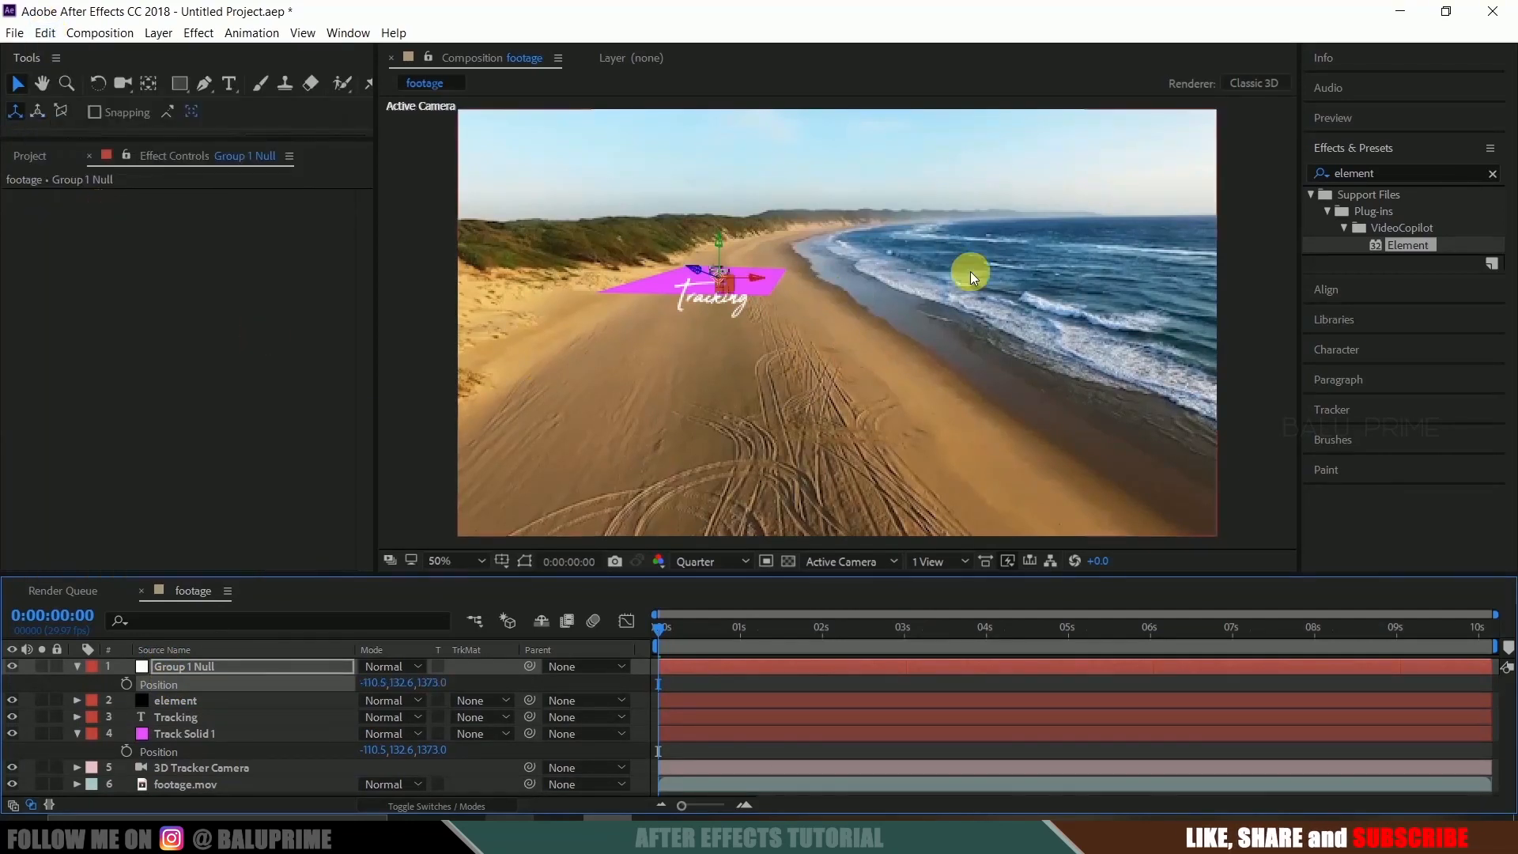
Step: Hide the Tracking text layer and the Track Solid 1 layer
{"action": "left_click", "coordinate": [150, 717]}
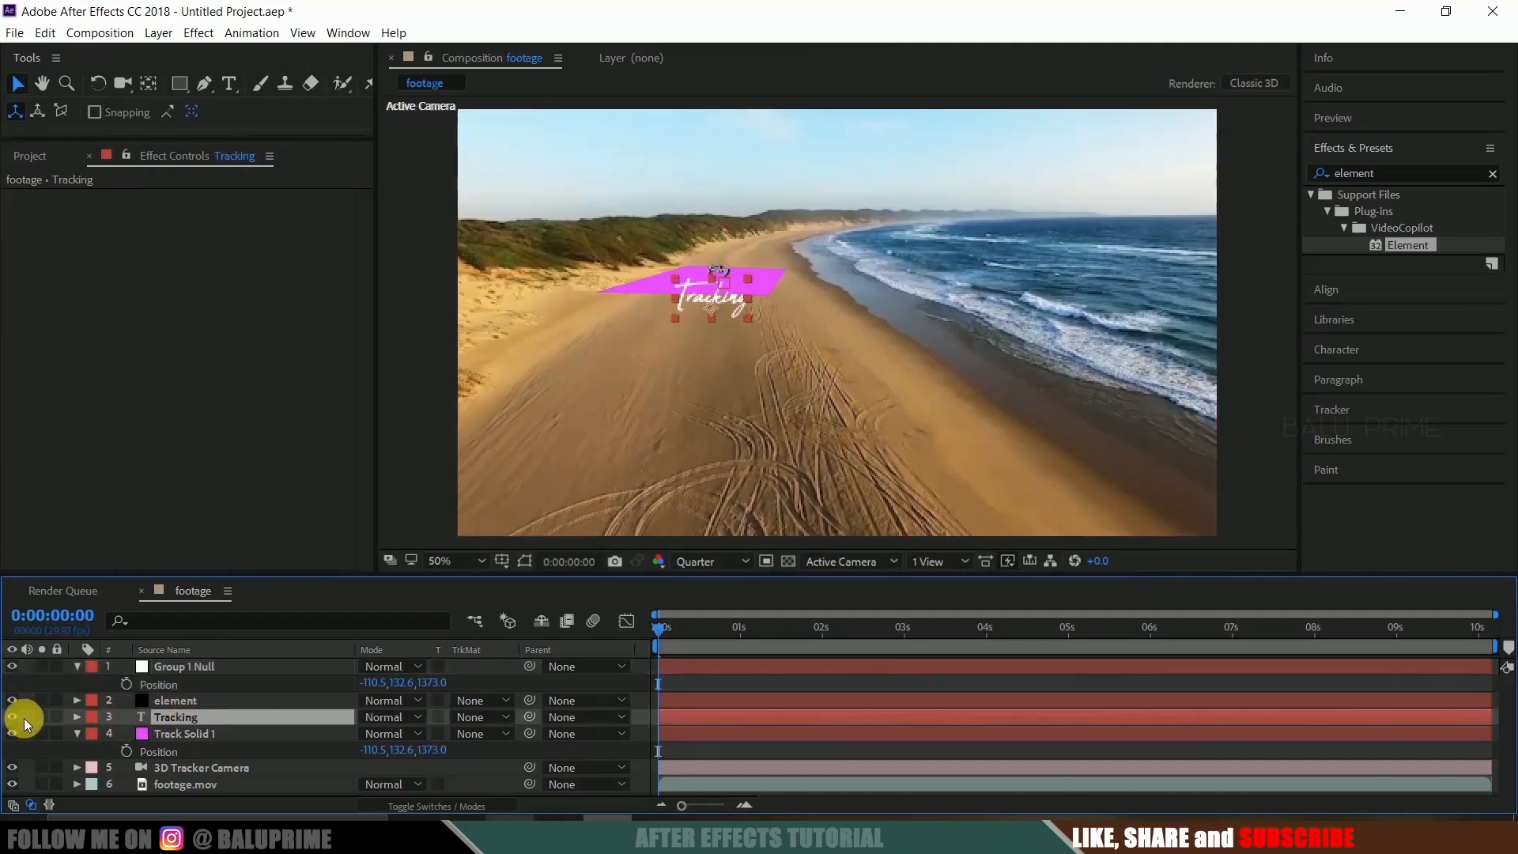
{"action": "left_click", "coordinate": [12, 716]}
{"action": "left_click", "coordinate": [179, 733]}
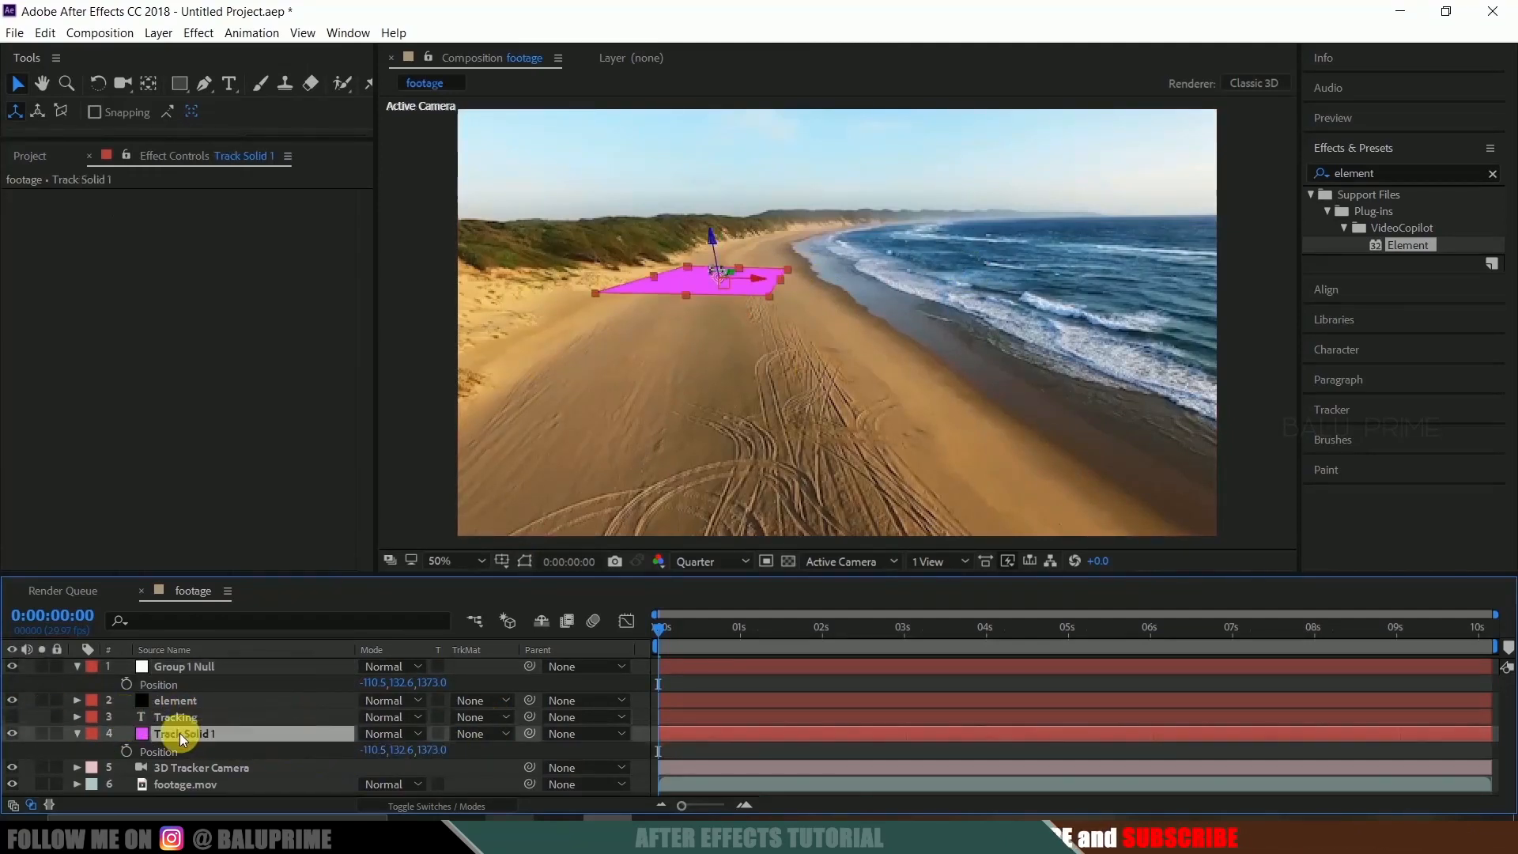
{"action": "left_click", "coordinate": [12, 734]}
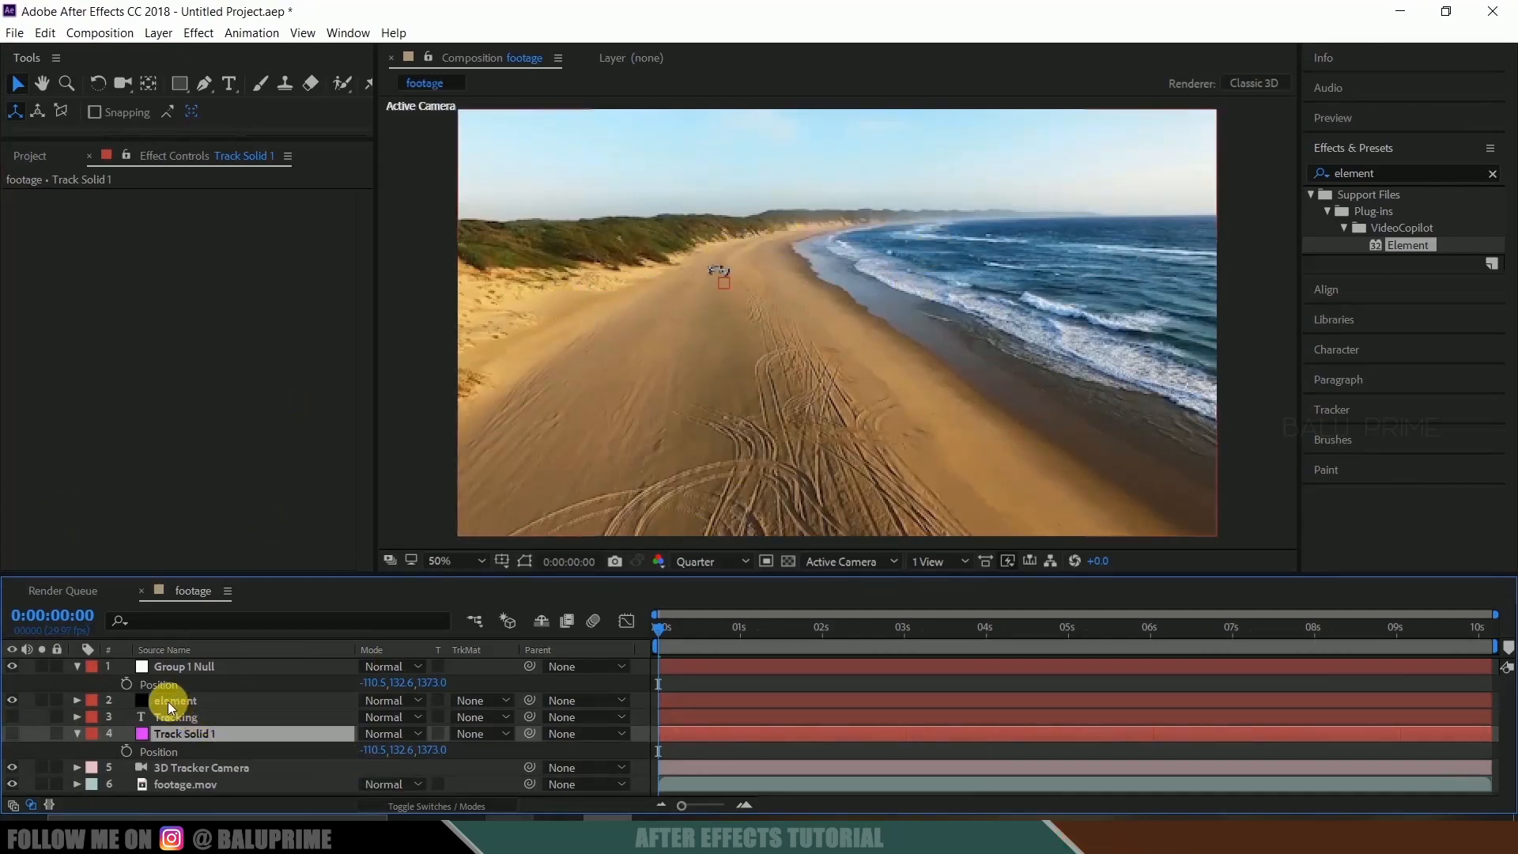
Step: Set the Particle Size in Group 1's Particle Look on the element layer to 85
{"action": "left_click", "coordinate": [171, 700]}
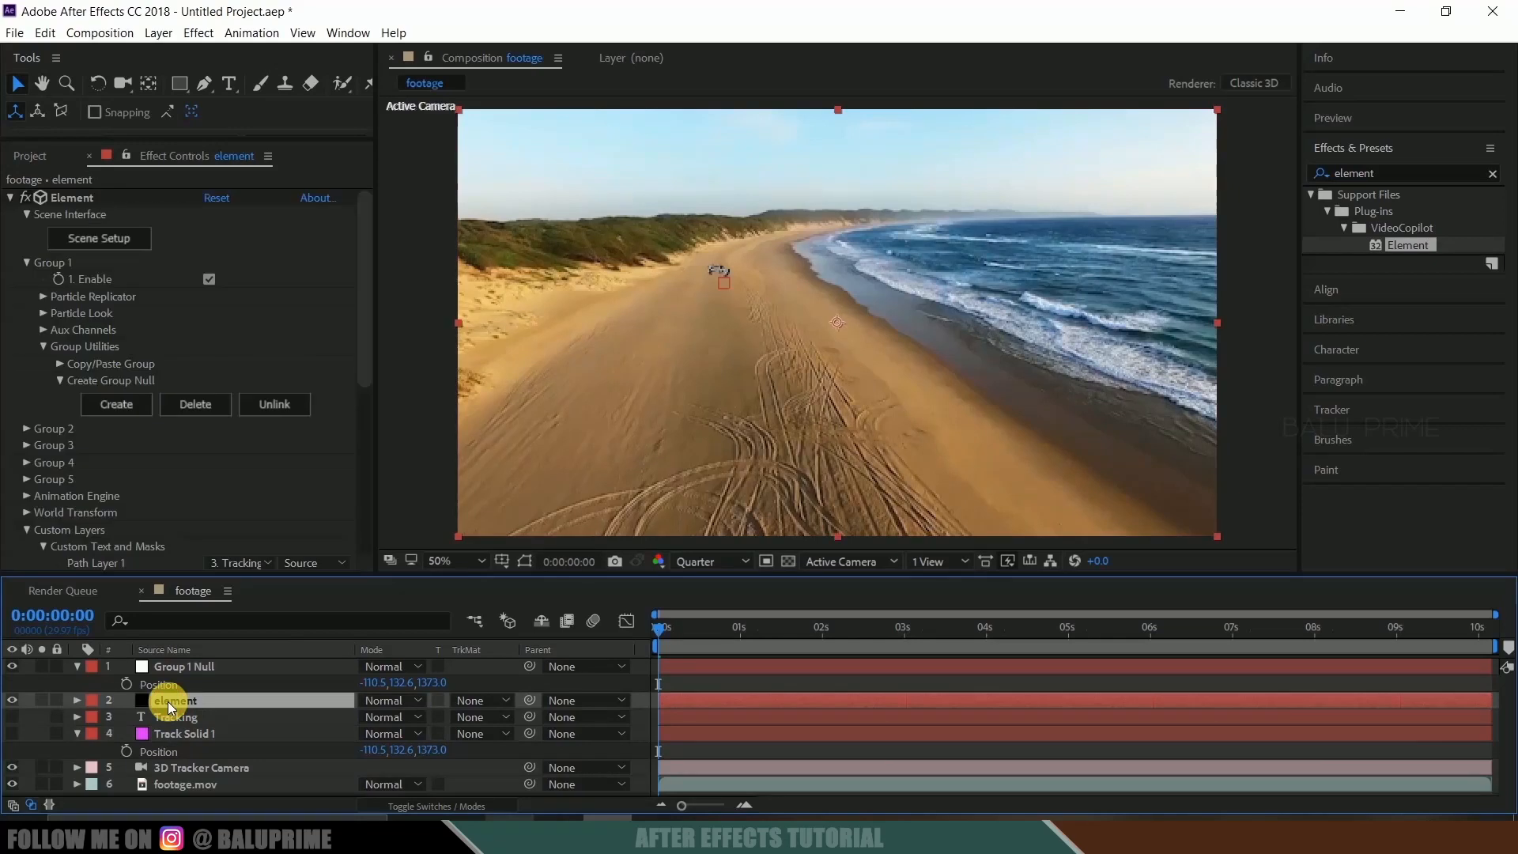
{"action": "left_click", "coordinate": [43, 313]}
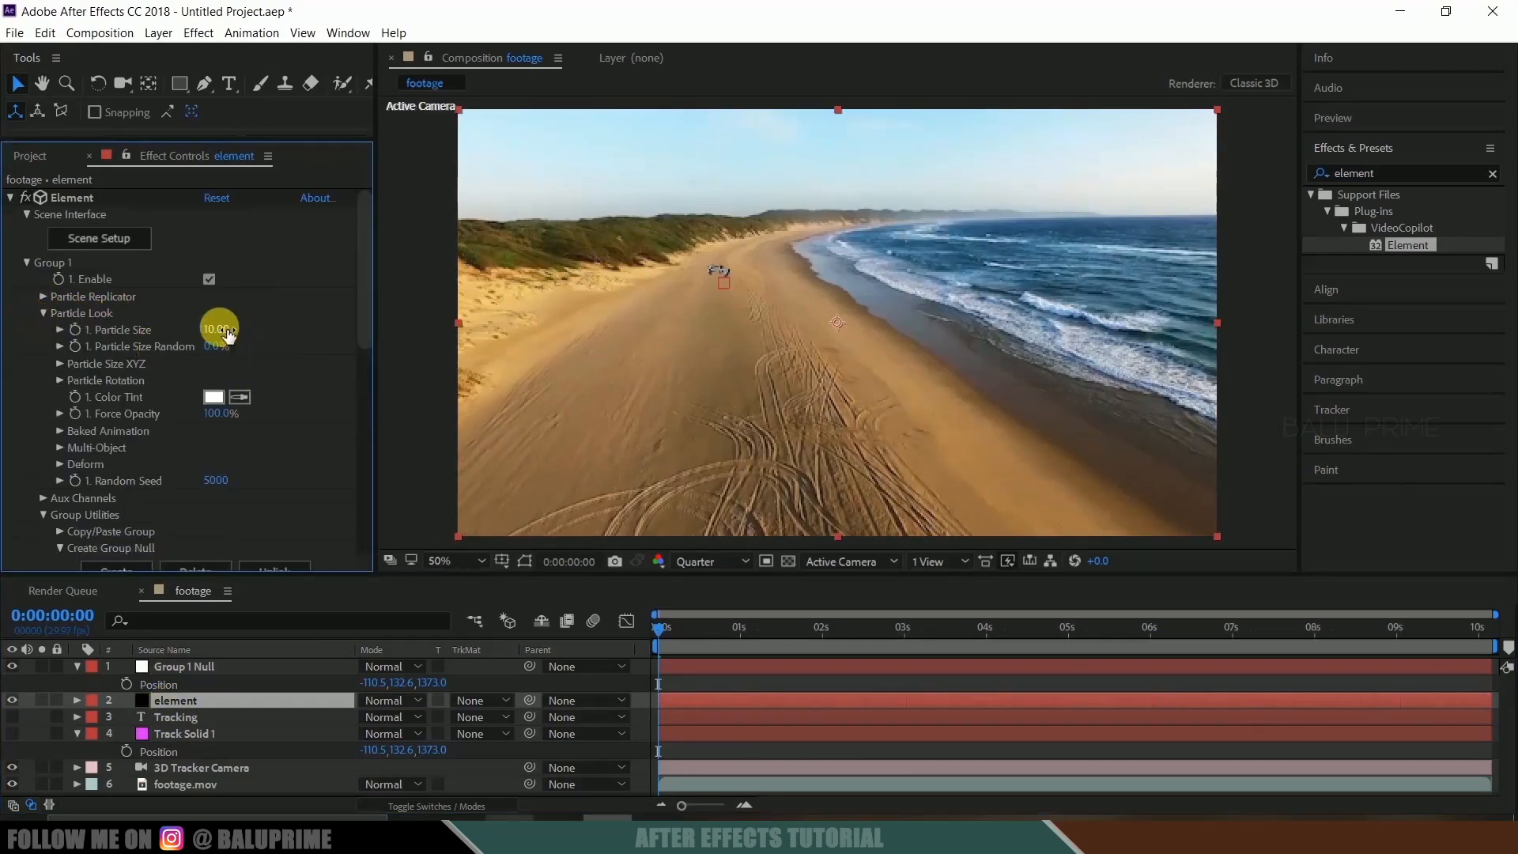
{"action": "left_click_drag", "start_coordinate": [259, 327], "coordinate": [224, 332]}
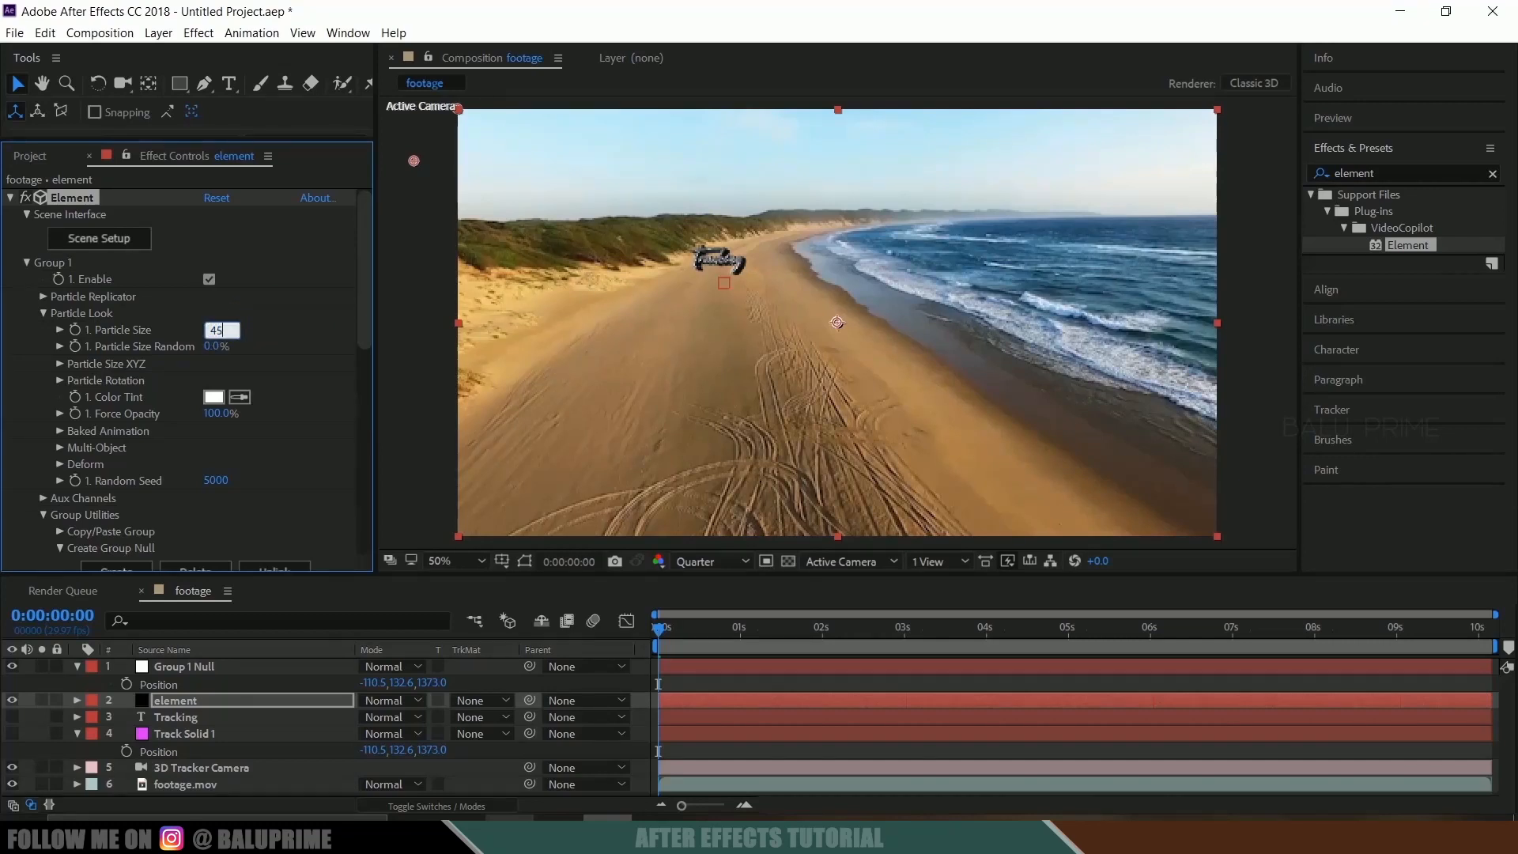
{"action": "left_click", "coordinate": [227, 334]}
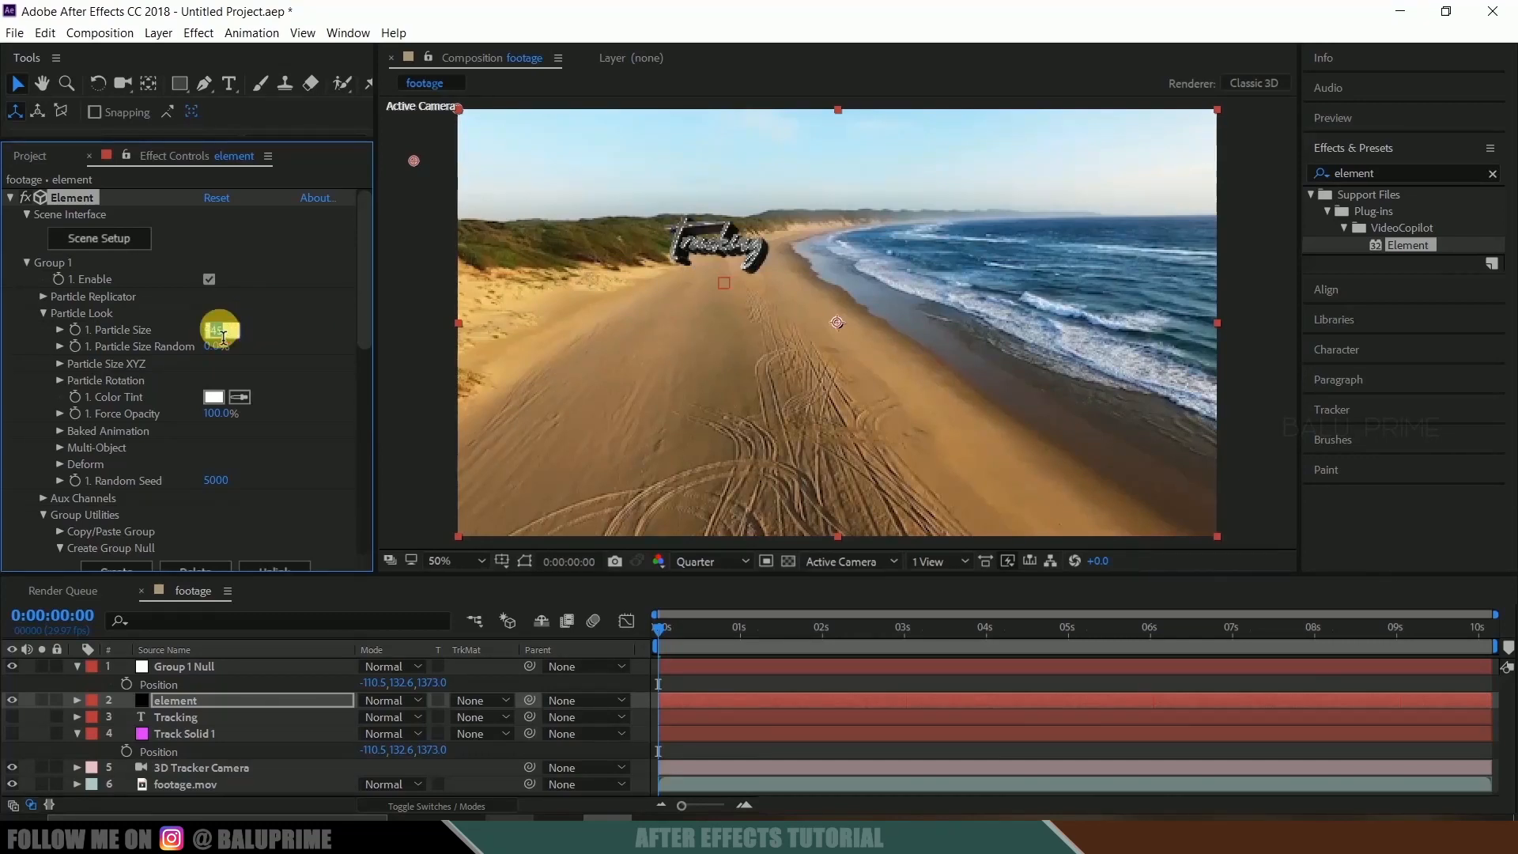
{"action": "left_click", "coordinate": [227, 335]}
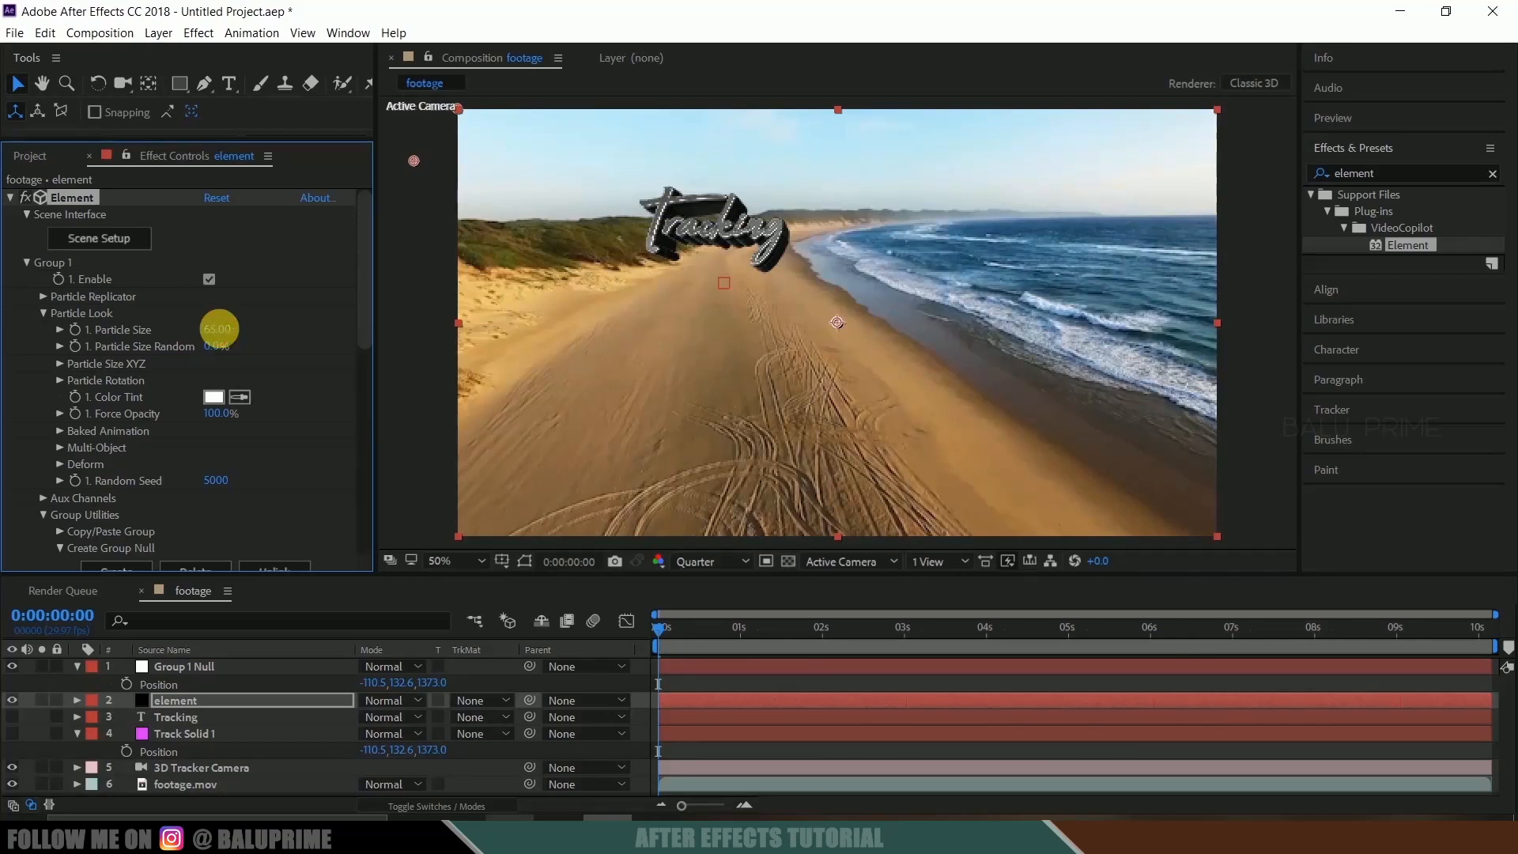
{"action": "type", "text": "85"}
{"action": "left_click", "coordinate": [227, 334]}
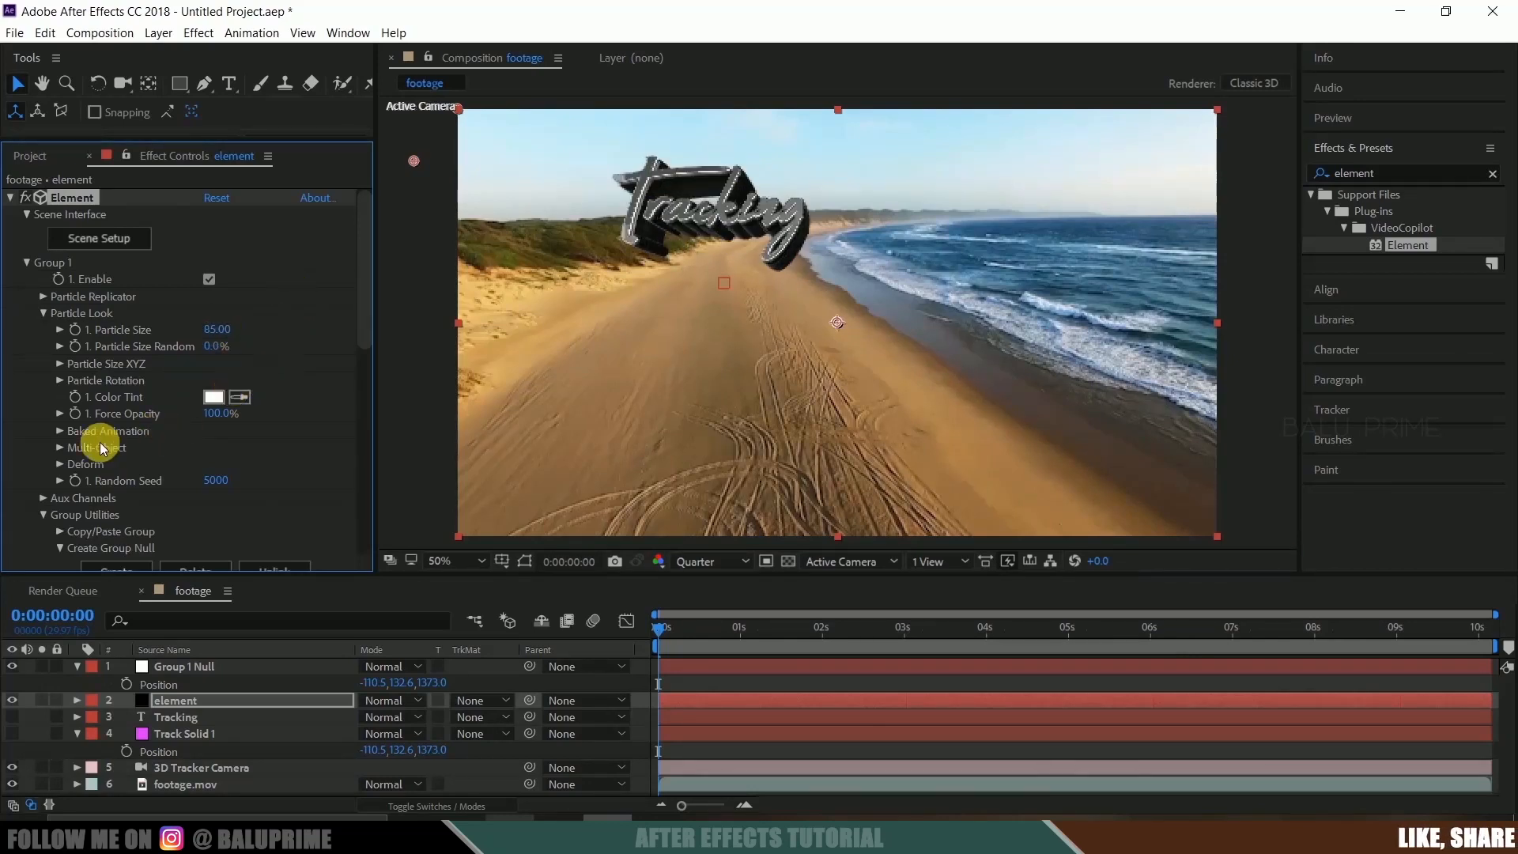
Step: Set Group 1's X Rotation in the Particle Replicator to 22° and its Position XY to 523.5, 520.6
{"action": "left_click", "coordinate": [43, 297]}
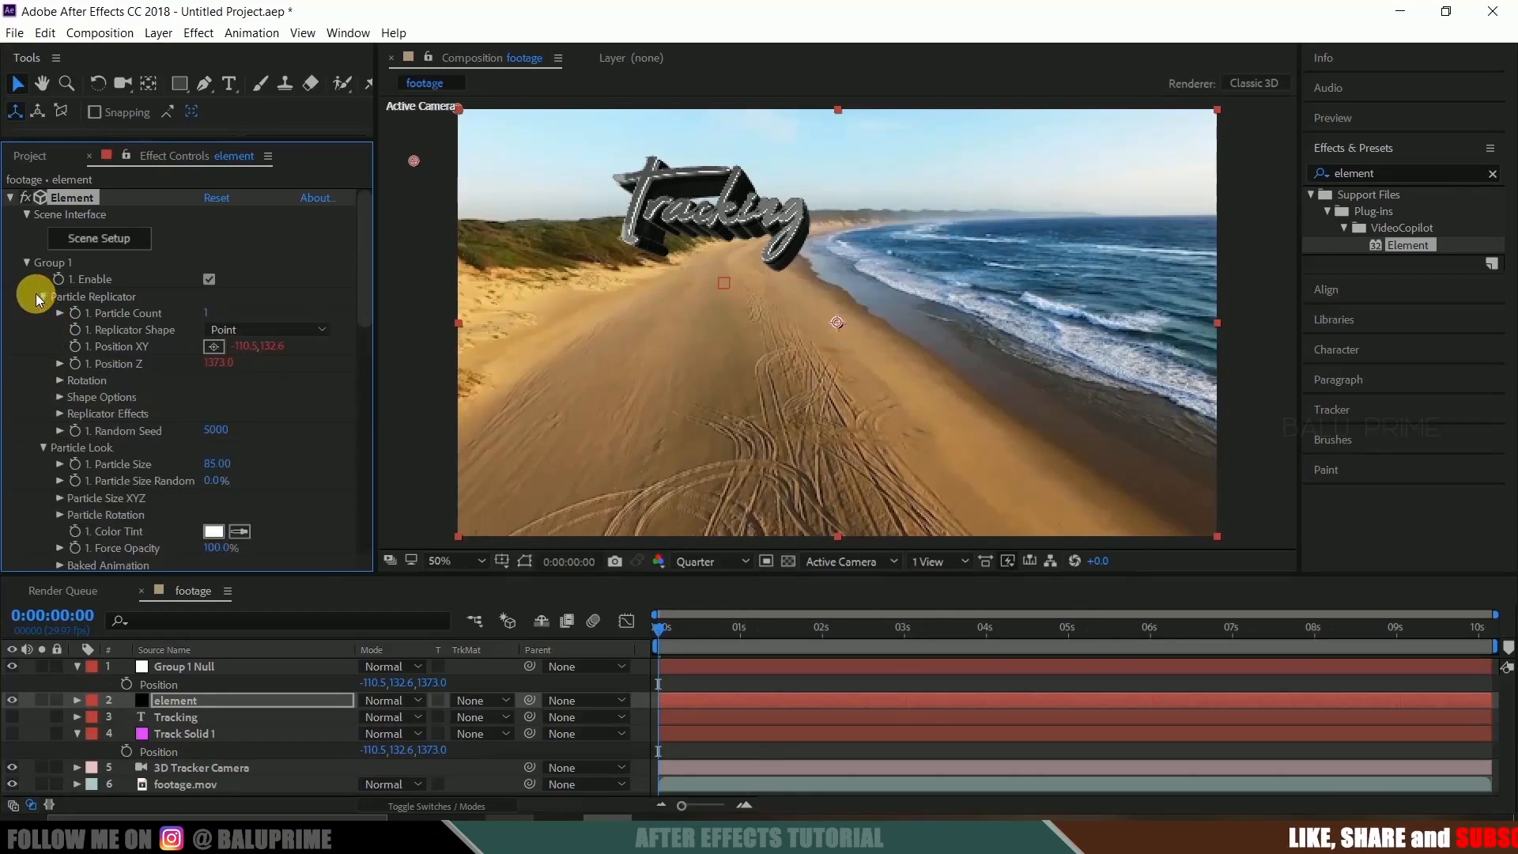
{"action": "left_click", "coordinate": [58, 383]}
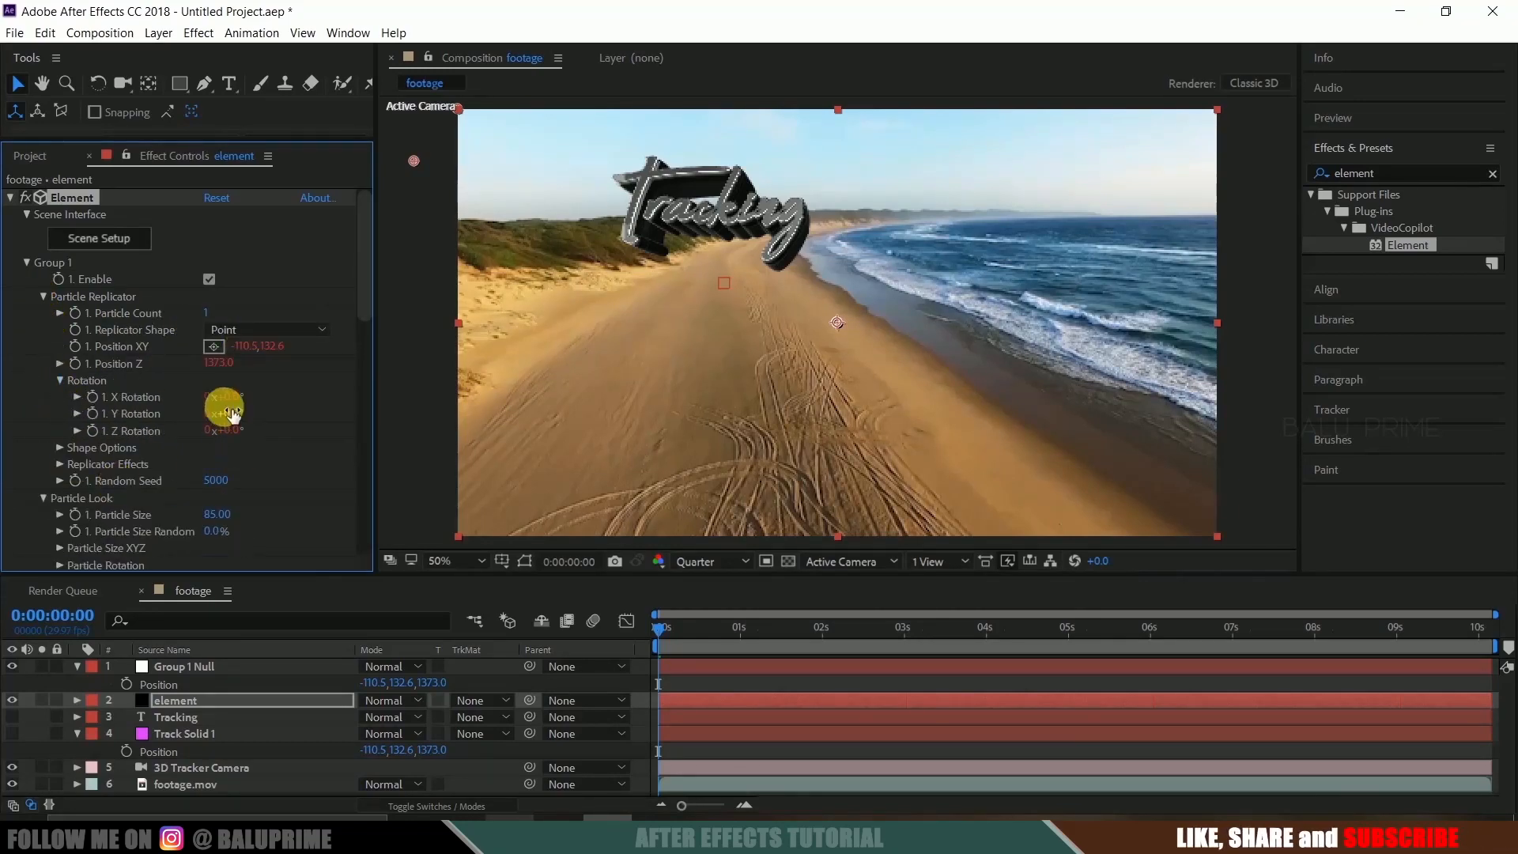
{"action": "mouse_move", "coordinate": [230, 397]}
{"action": "left_mouse_down"}
{"action": "mouse_move", "coordinate": [266, 402]}
{"action": "mouse_move", "coordinate": [253, 399]}
{"action": "left_mouse_up"}
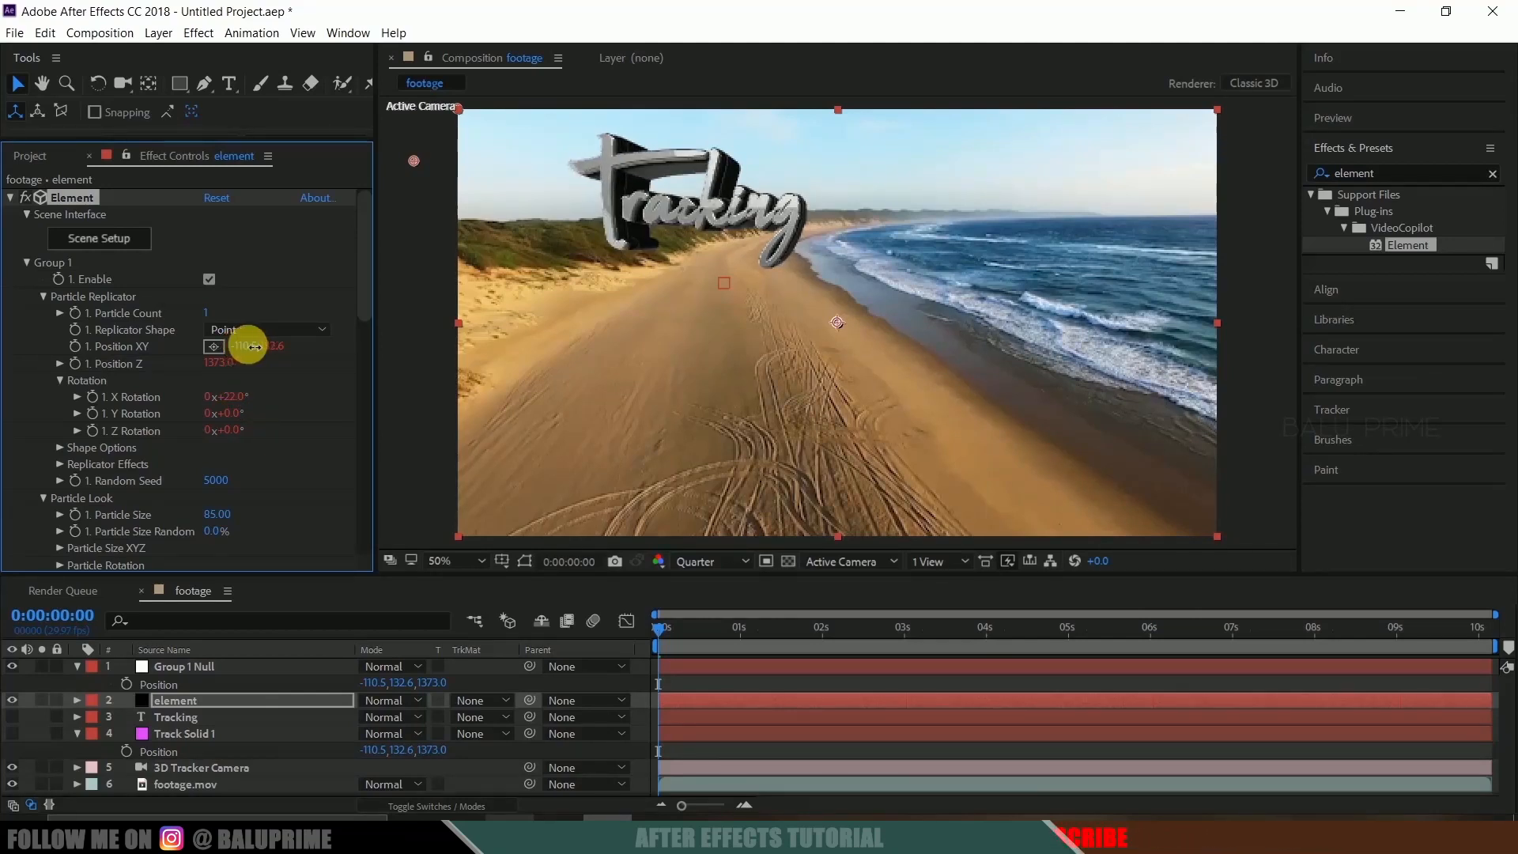
{"action": "left_click_drag", "start_coordinate": [246, 345], "coordinate": [676, 342]}
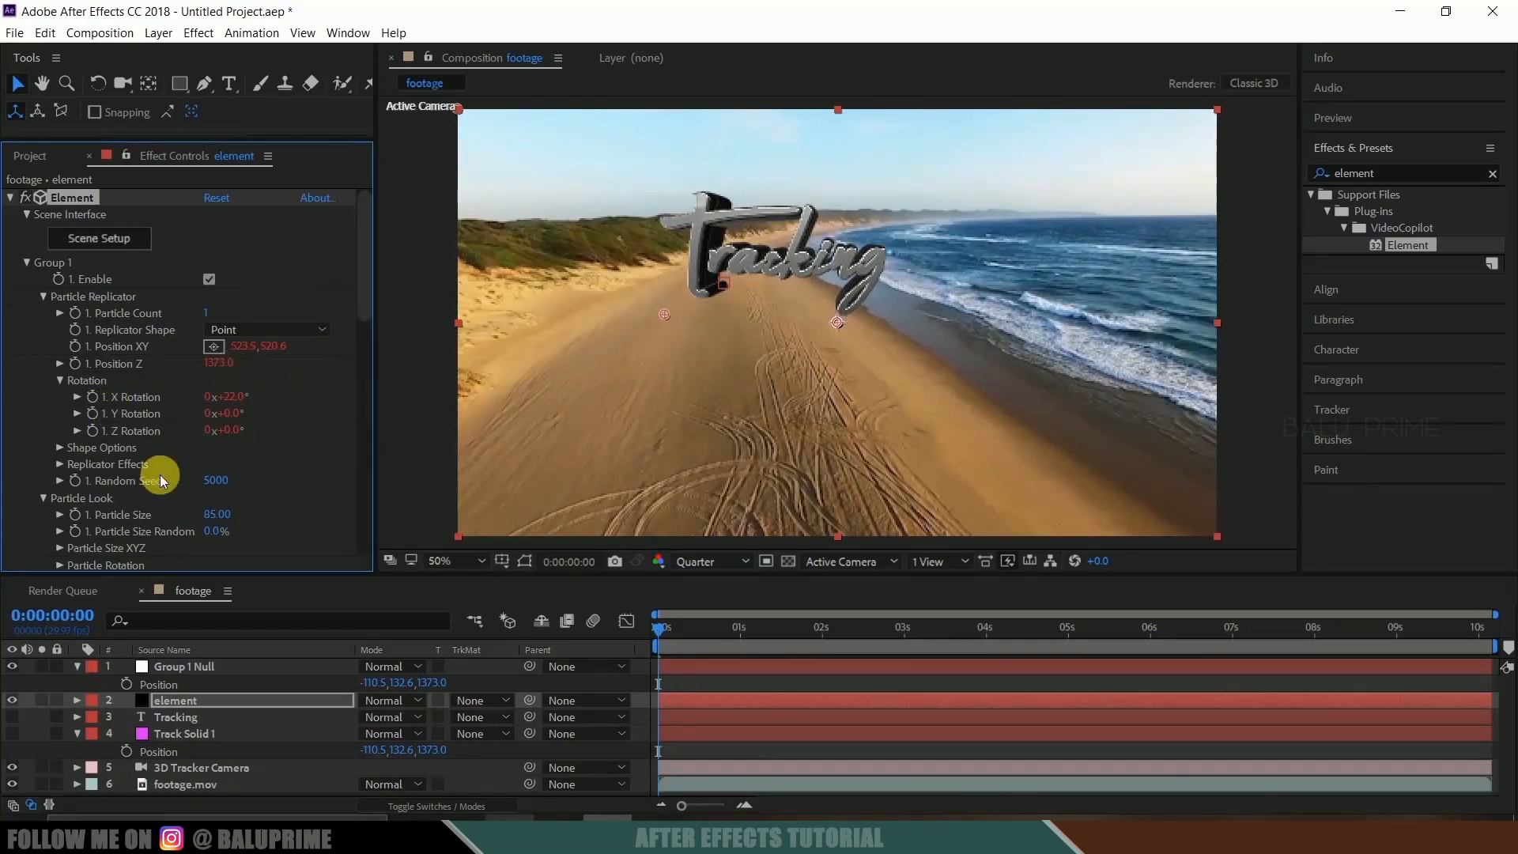
Step: Enable ambient occlusion in the Element effect's render settings and set the SSAO Intensity to 20
{"action": "scroll", "coordinate": [312, 409], "scroll_direction": "down", "scroll_amount": 15}
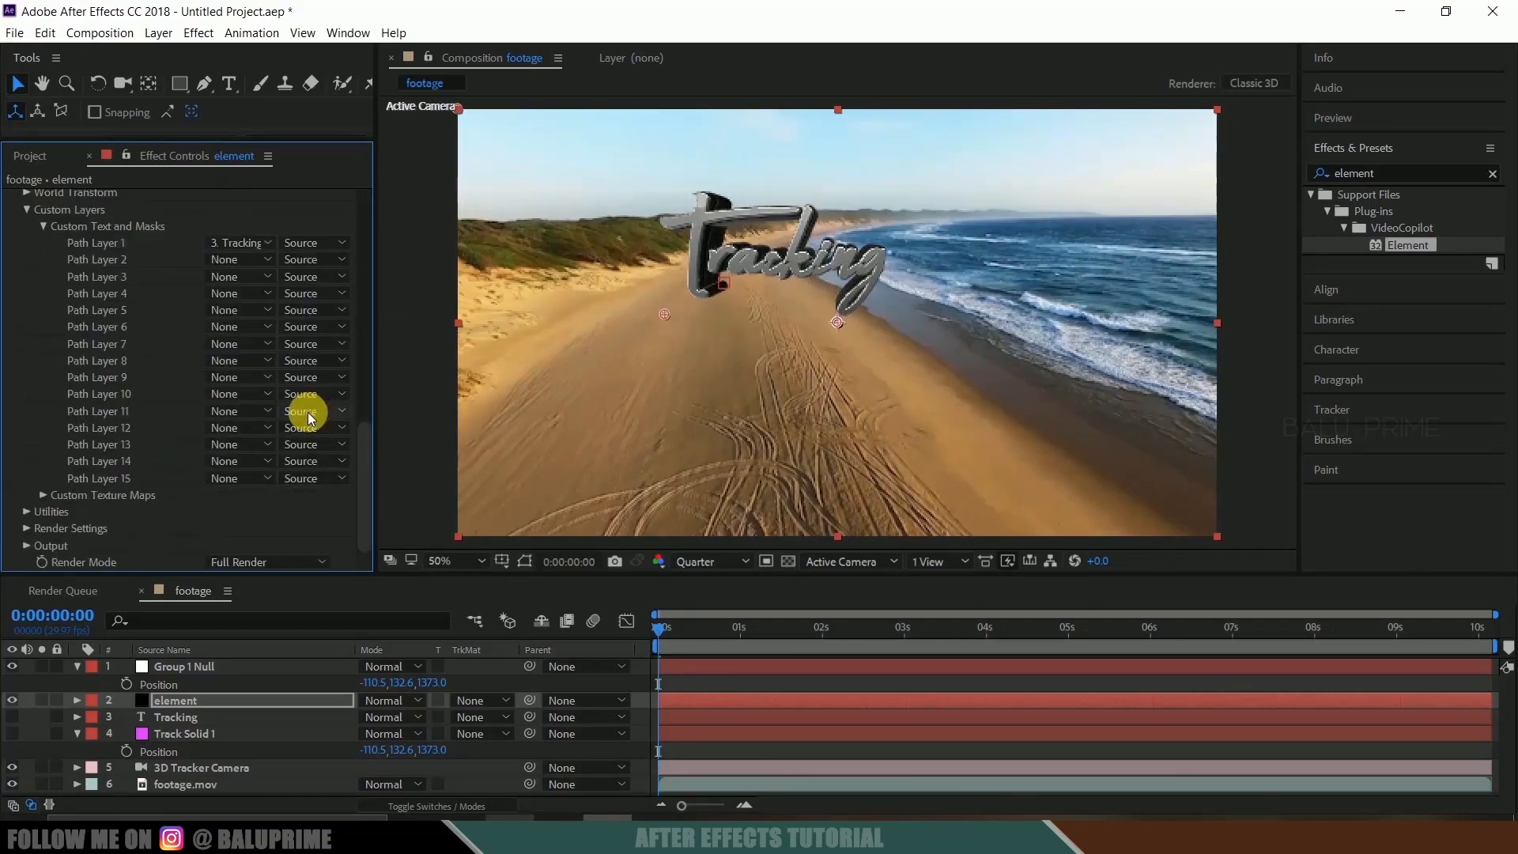
{"action": "left_click", "coordinate": [26, 527]}
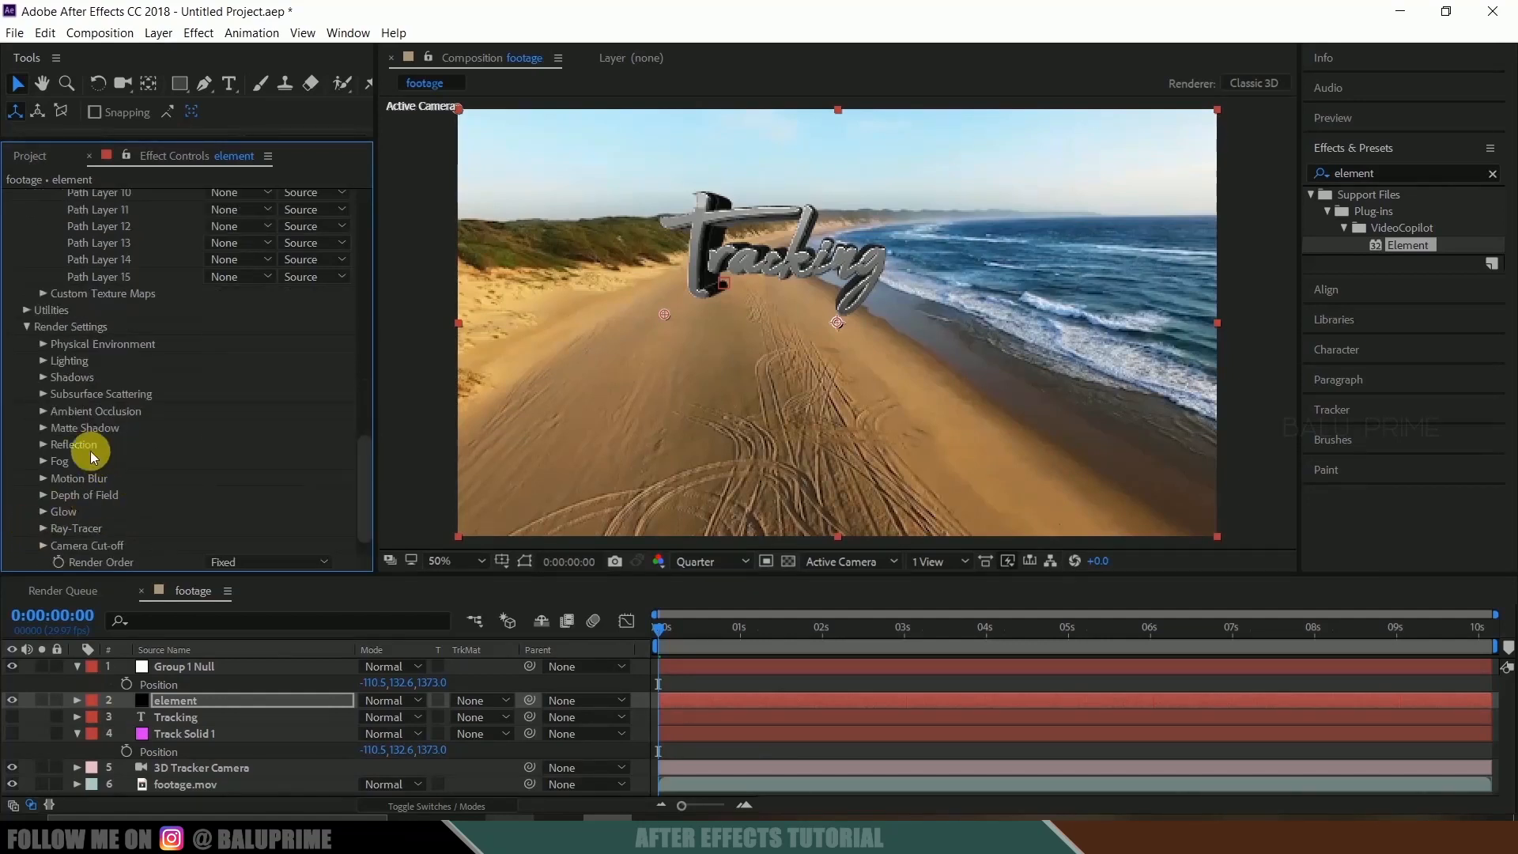
{"action": "left_click", "coordinate": [43, 412]}
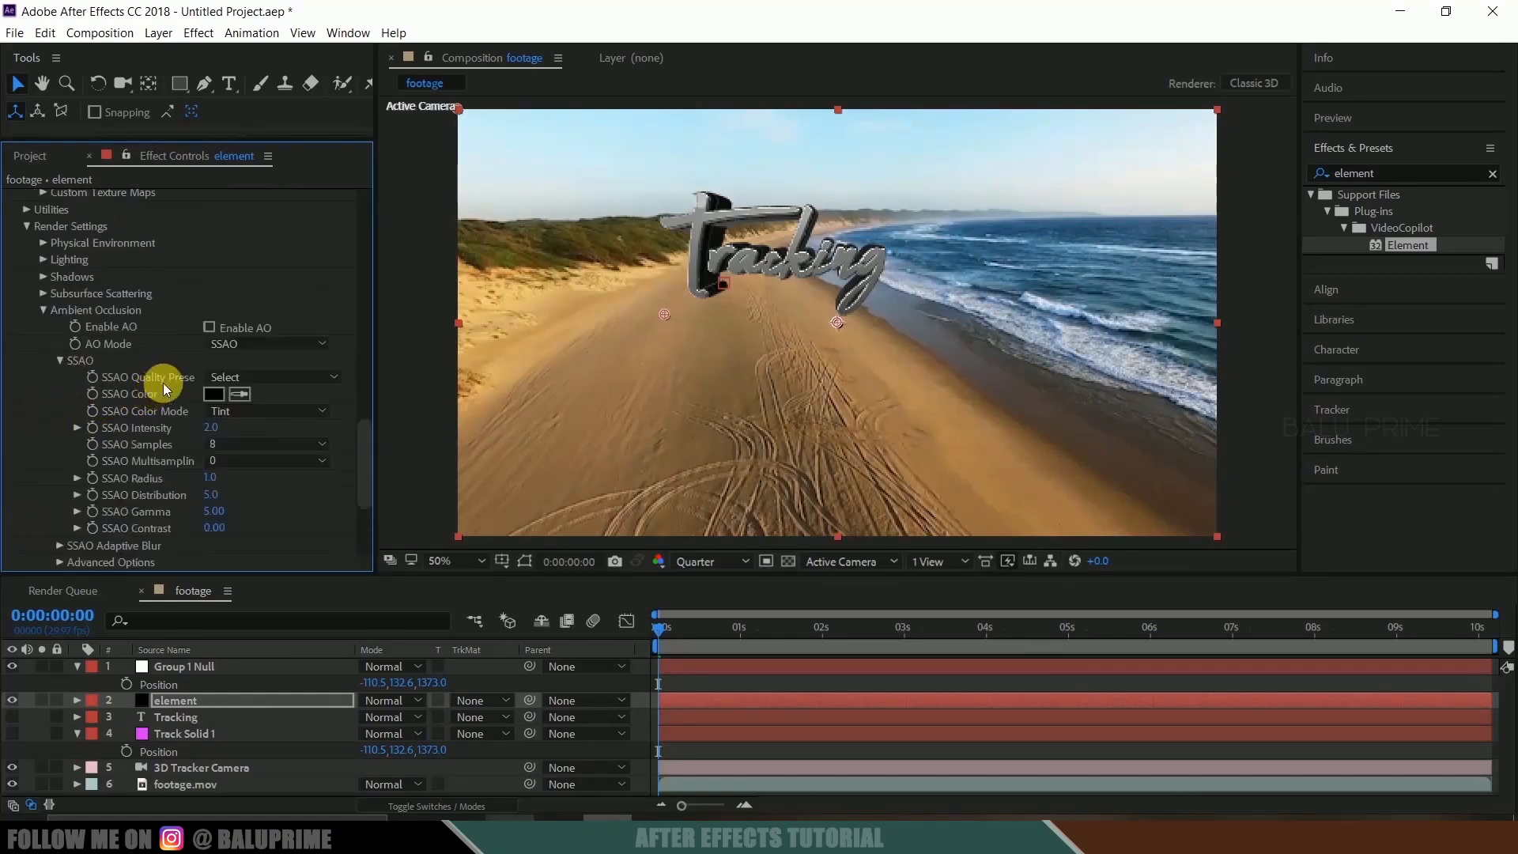
{"action": "left_click", "coordinate": [208, 328]}
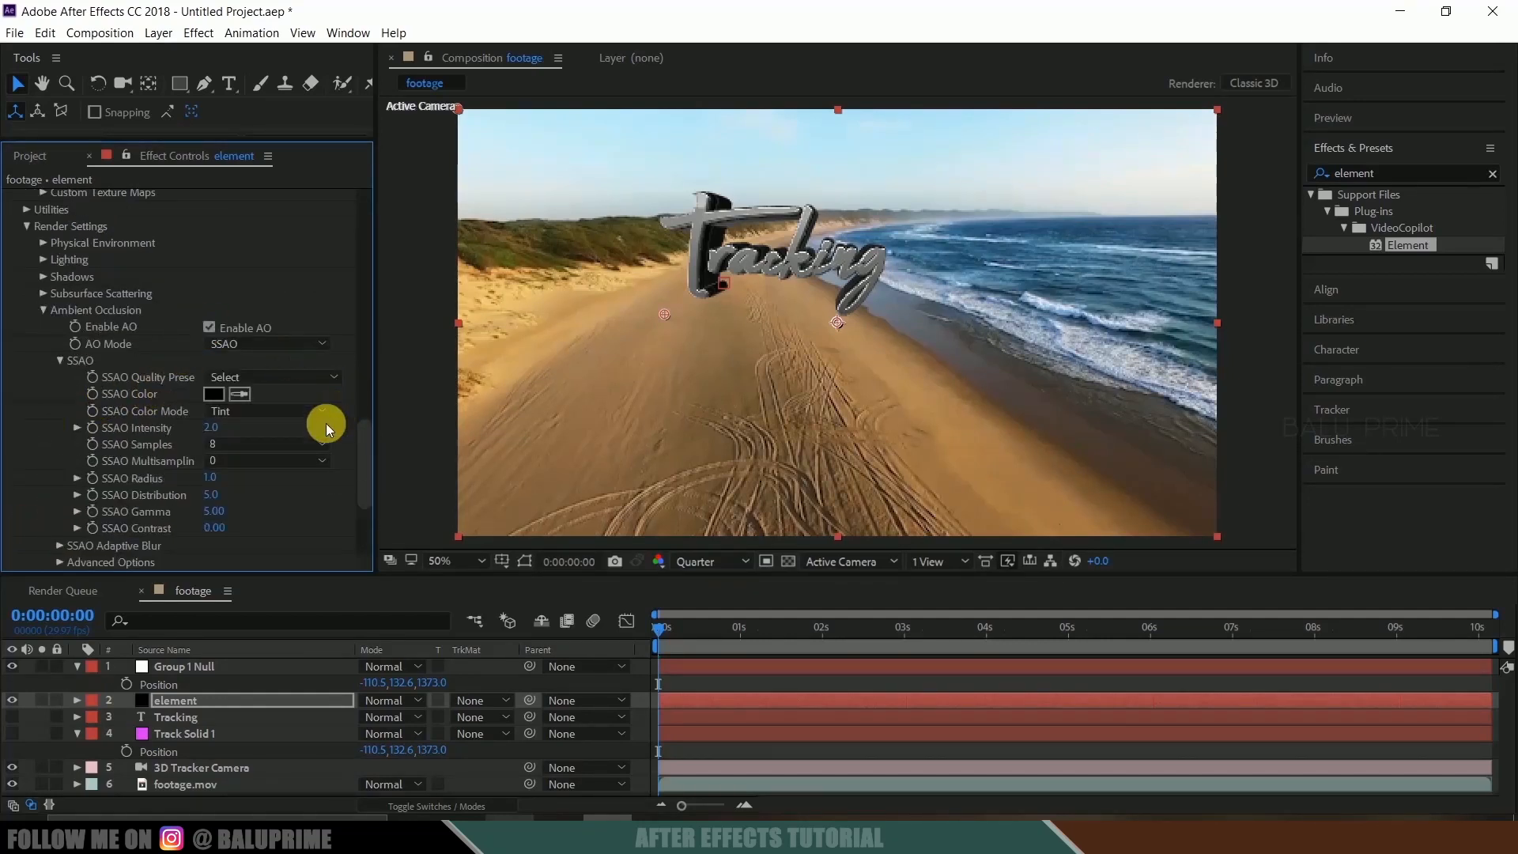
{"action": "left_click", "coordinate": [209, 428]}
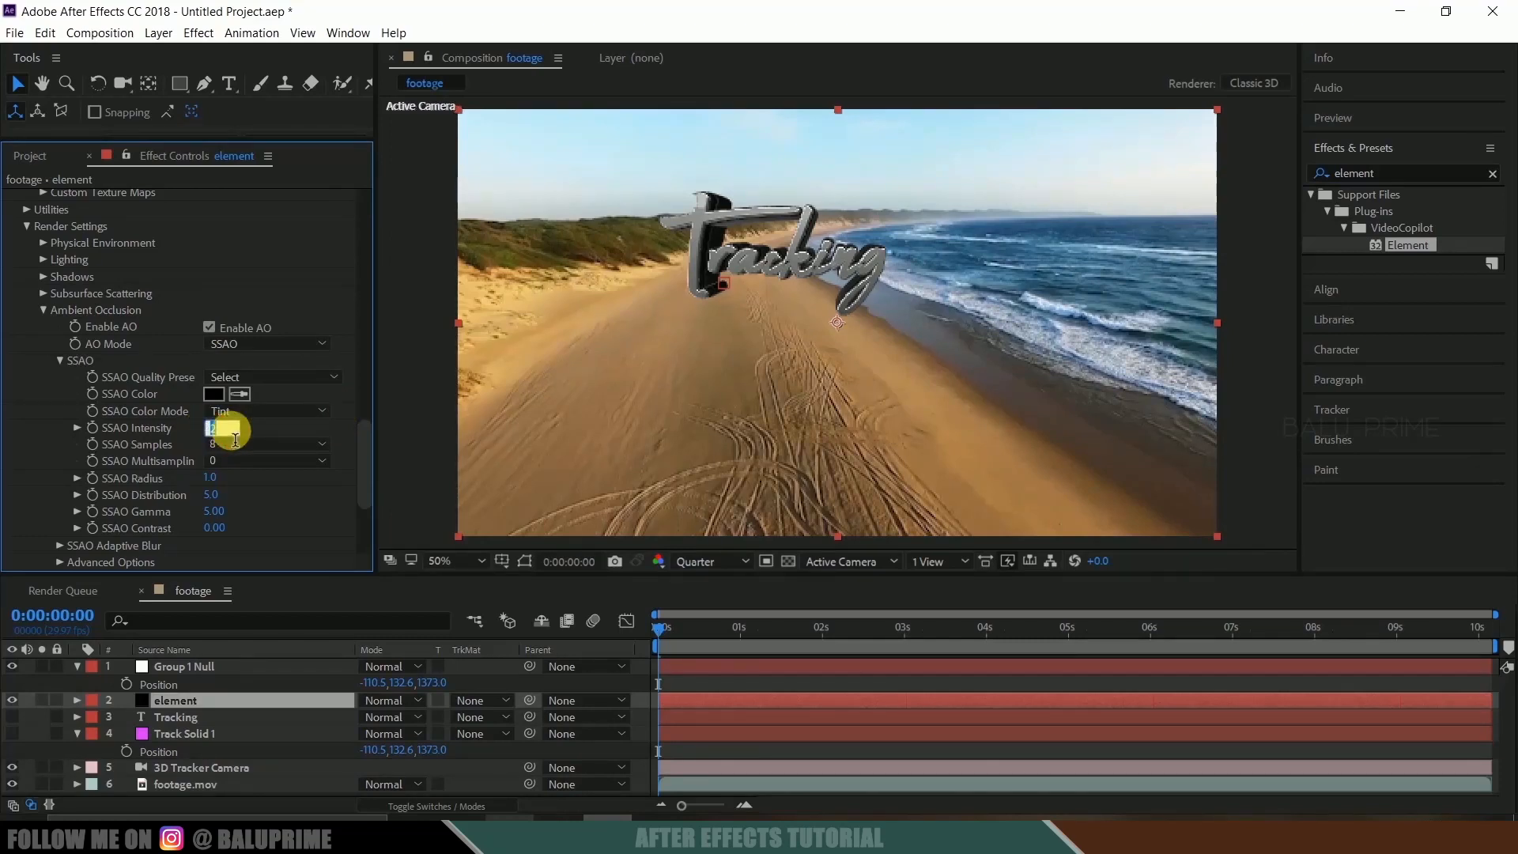
{"action": "left_click", "coordinate": [232, 431]}
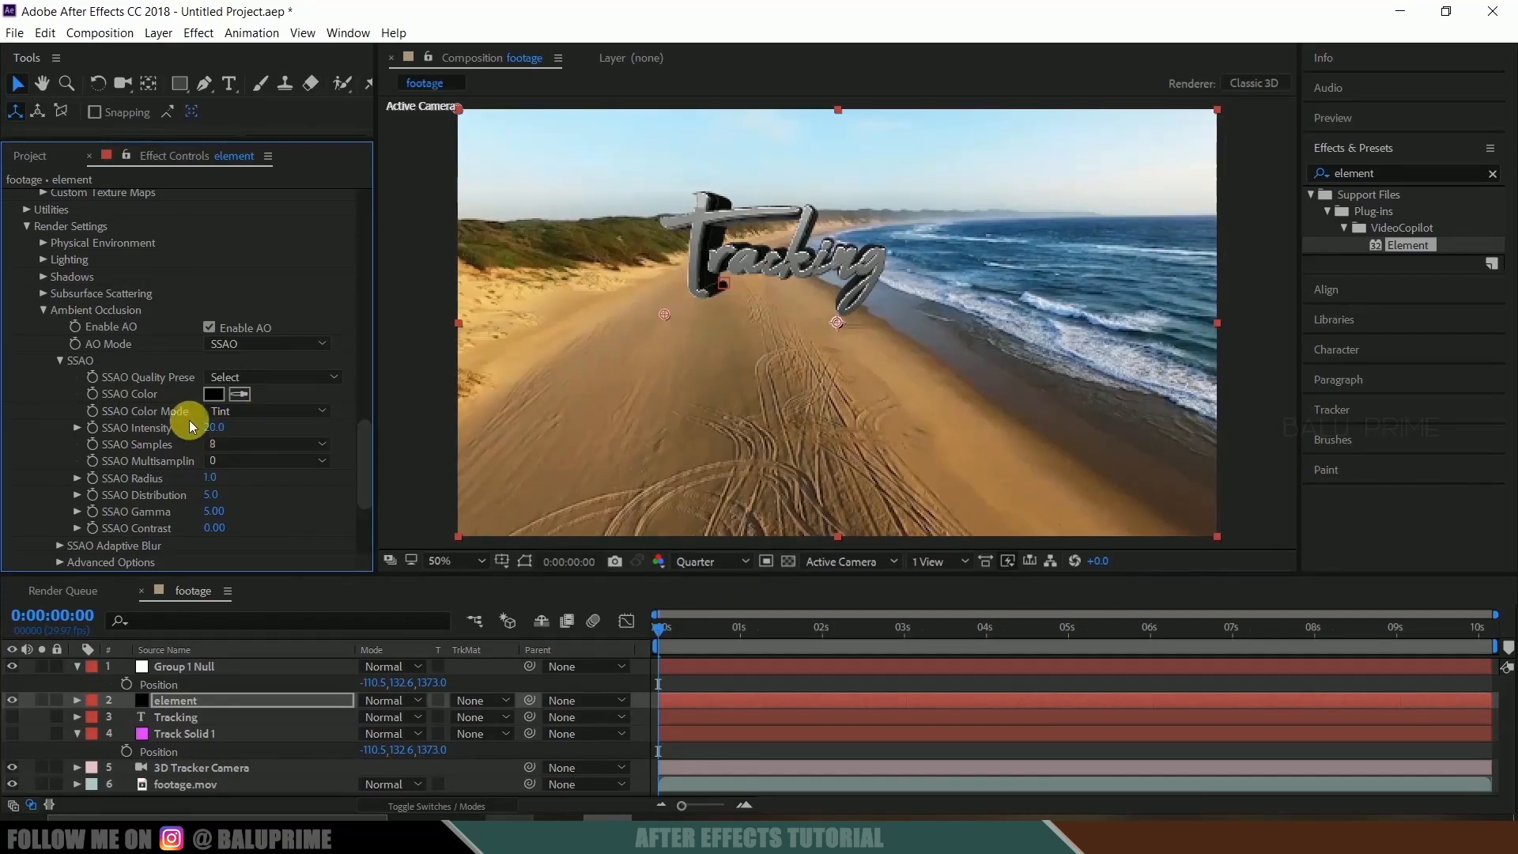
Step: Set the SSAO Samples to 32 and play a preview of the composition
{"action": "left_click", "coordinate": [272, 444]}
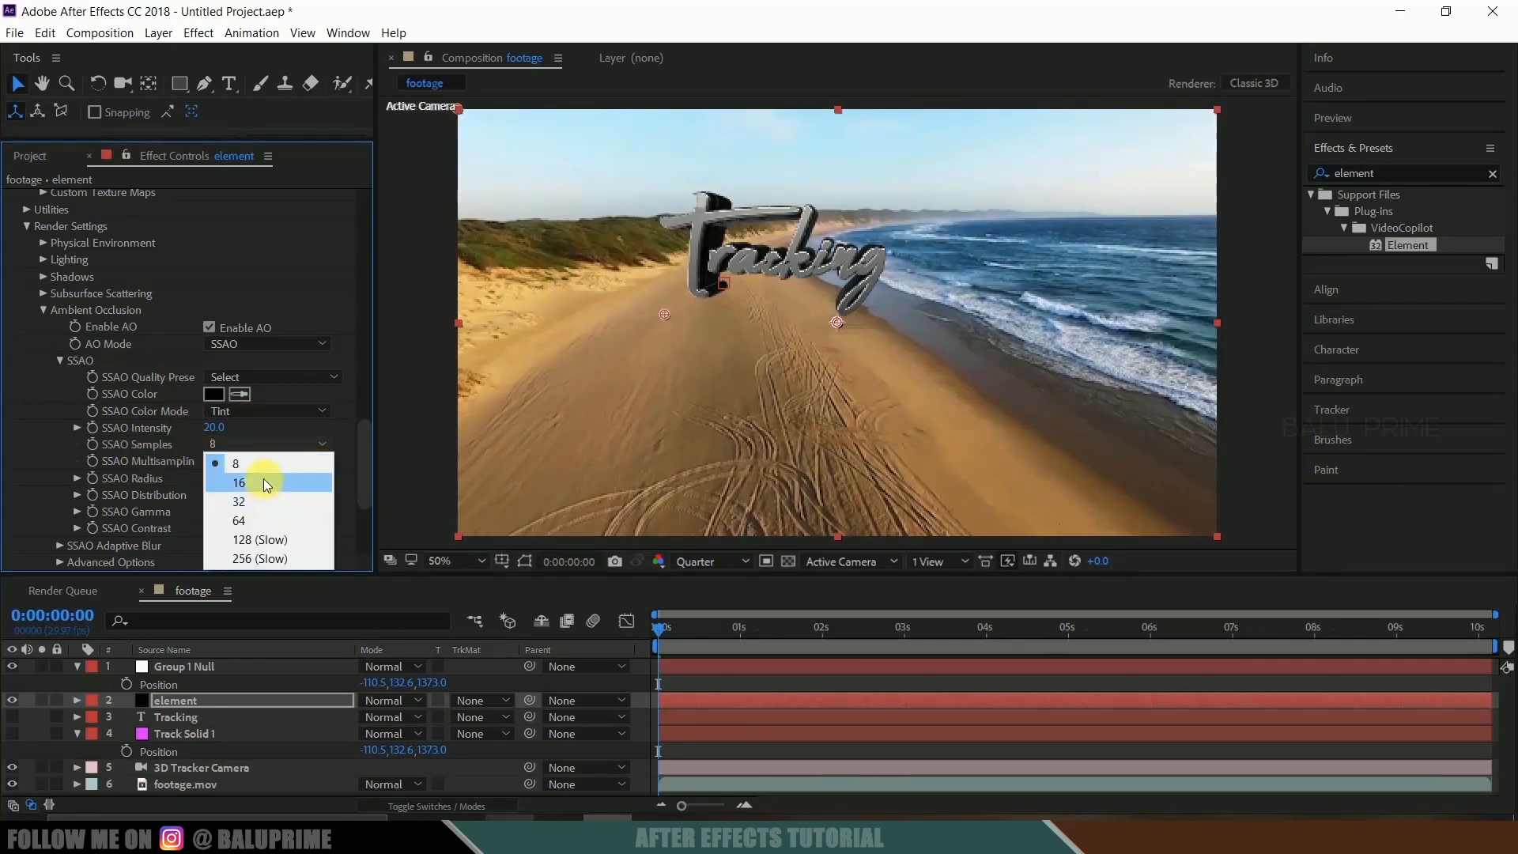
{"action": "left_click", "coordinate": [263, 477]}
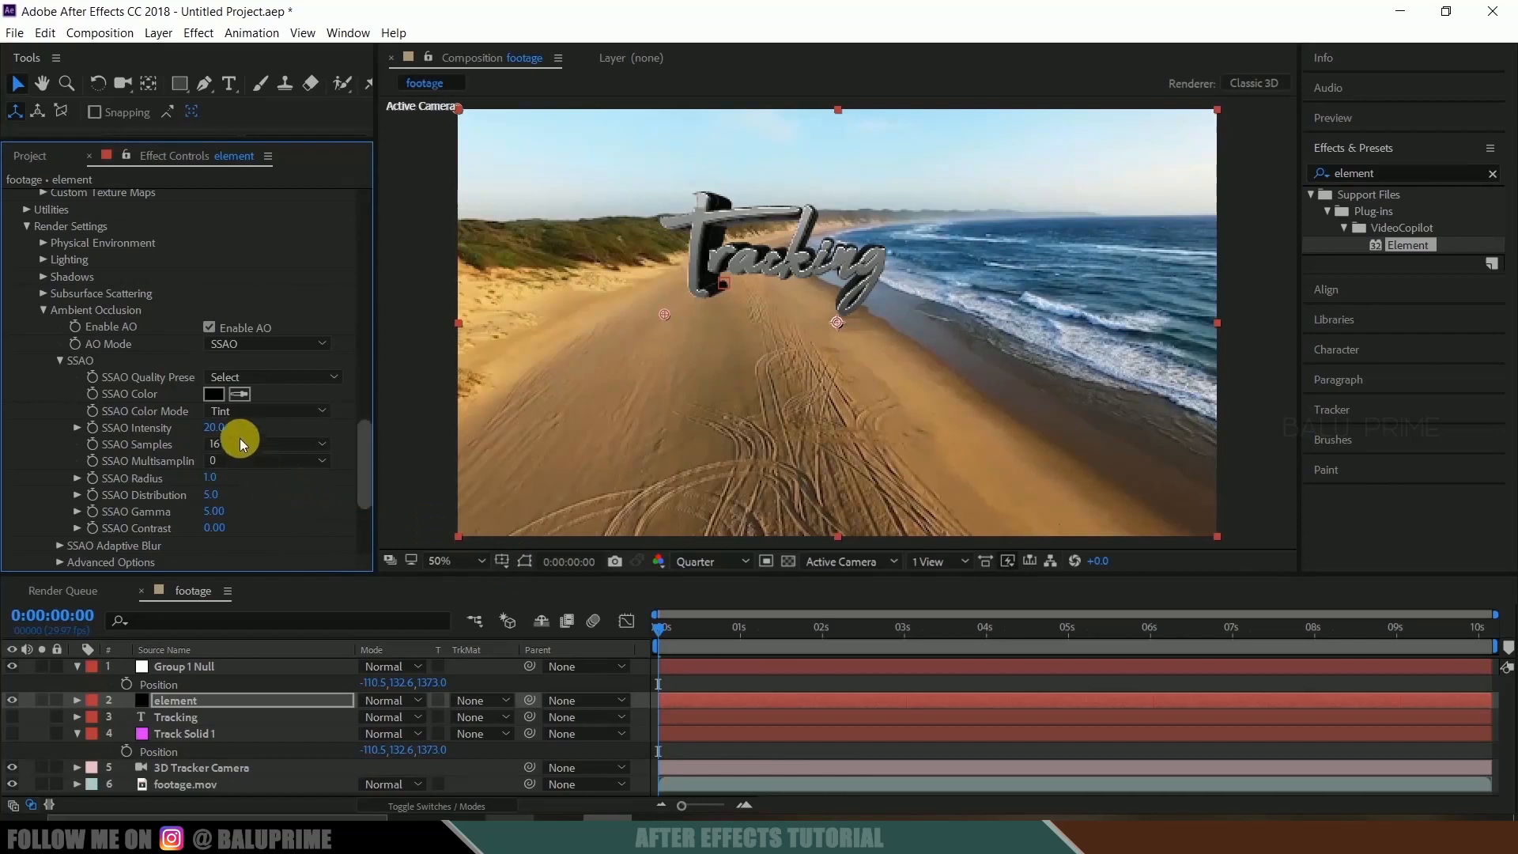
{"action": "left_click", "coordinate": [240, 444]}
{"action": "left_click", "coordinate": [259, 501]}
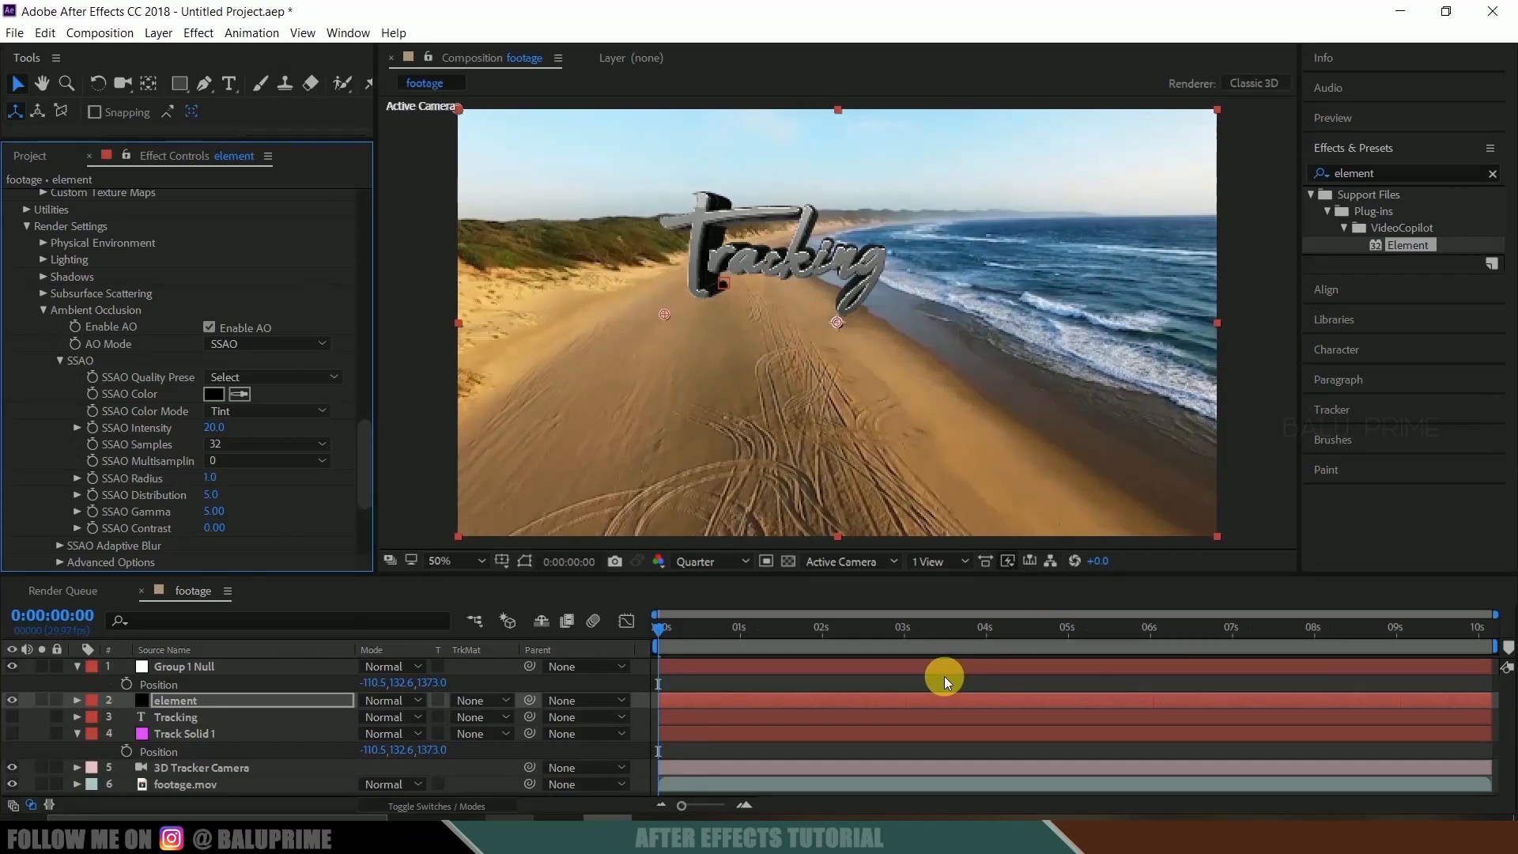
{"action": "key", "text": "space"}
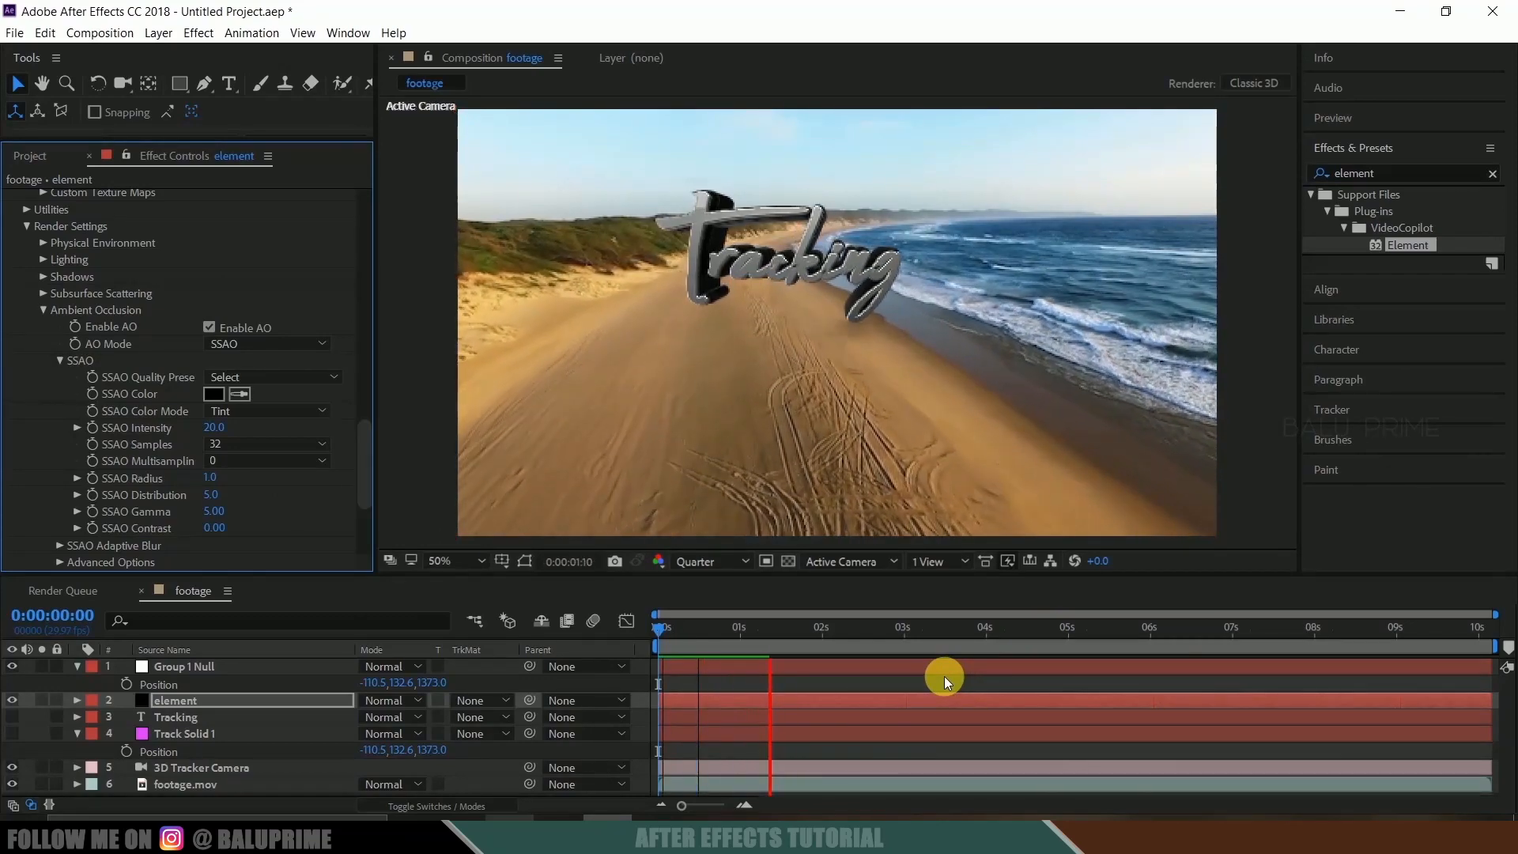